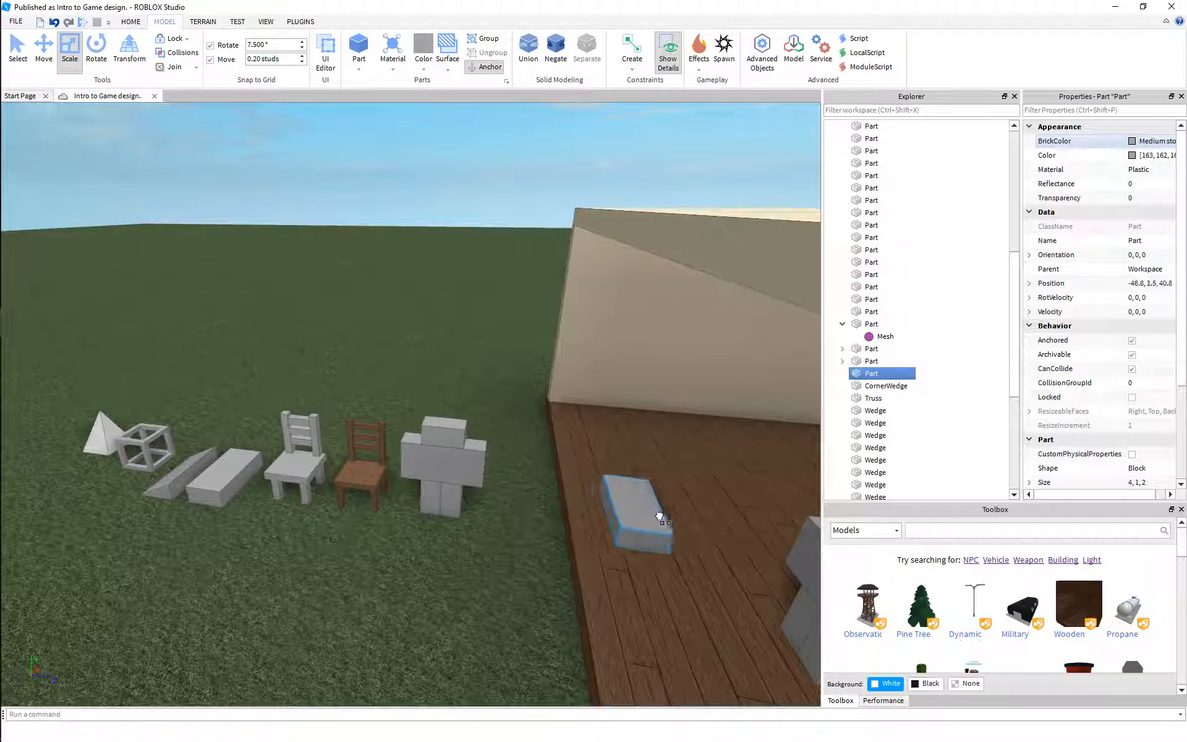
# Place the grey block on the fireplace hearth, centred in front of the logs
pyautogui.press('w')
pyautogui.moveTo(614, 527); pyautogui.dragTo(615, 527, button='right')
pyautogui.moveTo(217, 554); pyautogui.dragTo(398, 221)
pyautogui.press('w')
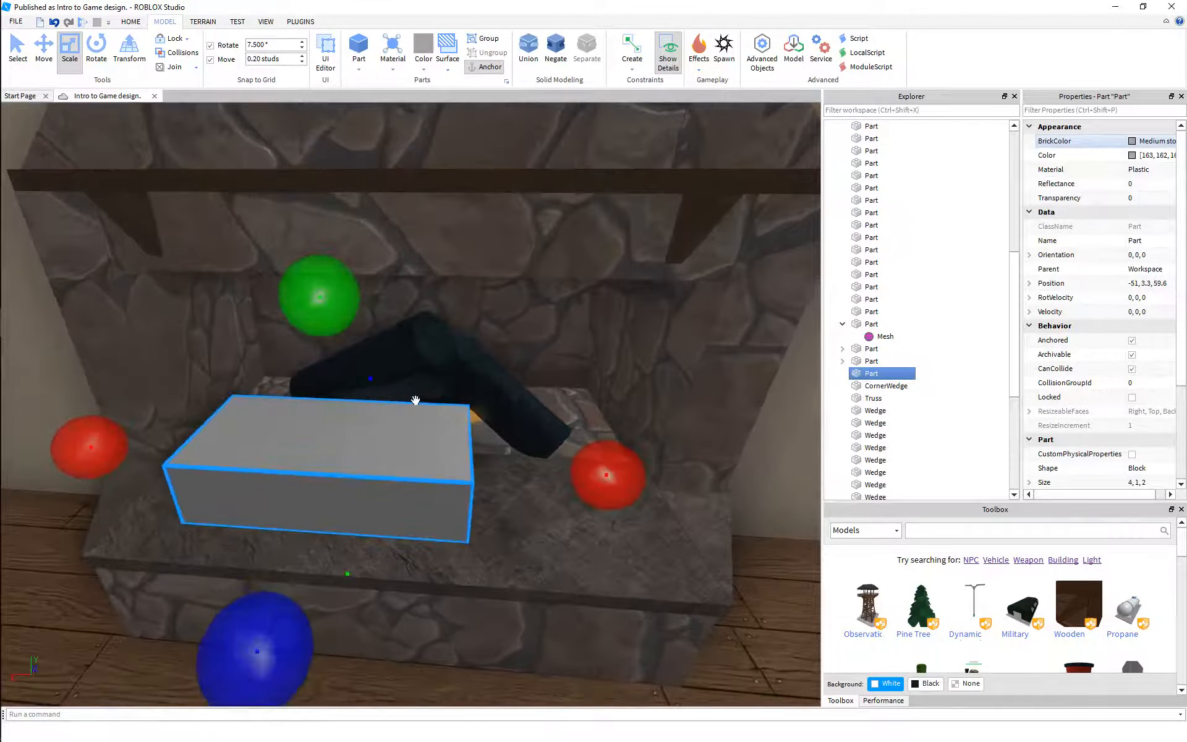
pyautogui.moveTo(414, 466); pyautogui.dragTo(484, 465)
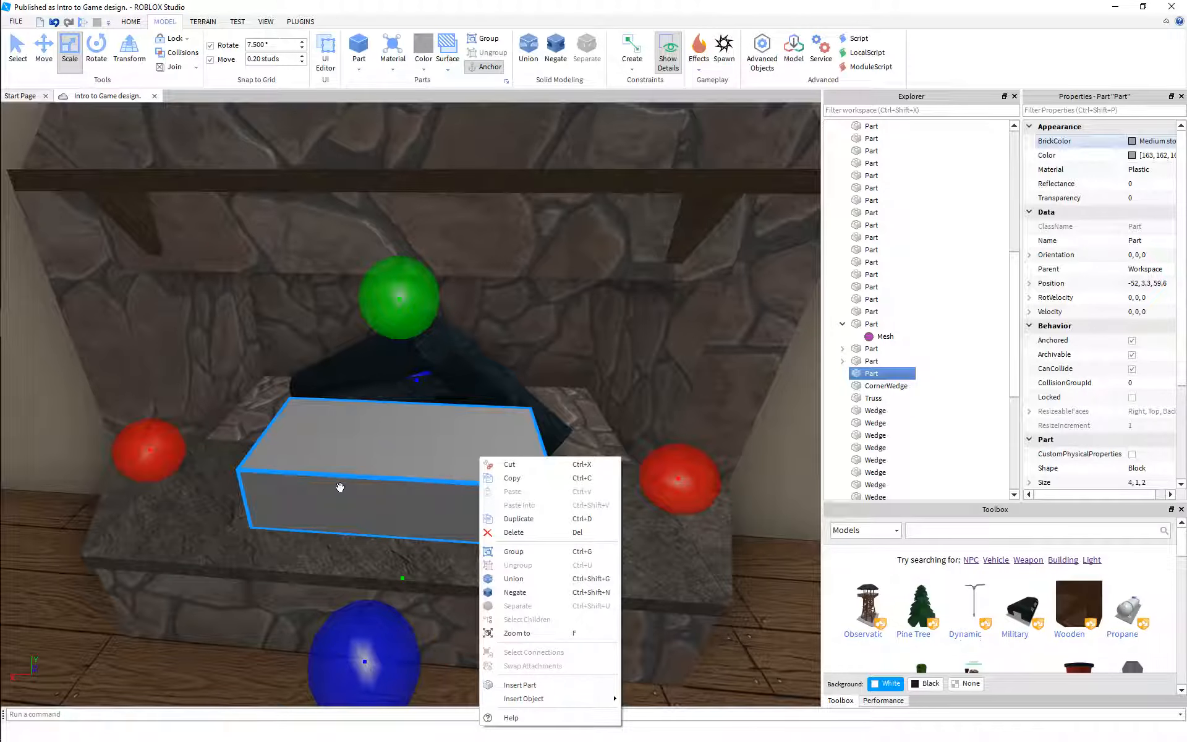
pyautogui.moveTo(340, 487); pyautogui.dragTo(369, 441, button='right')
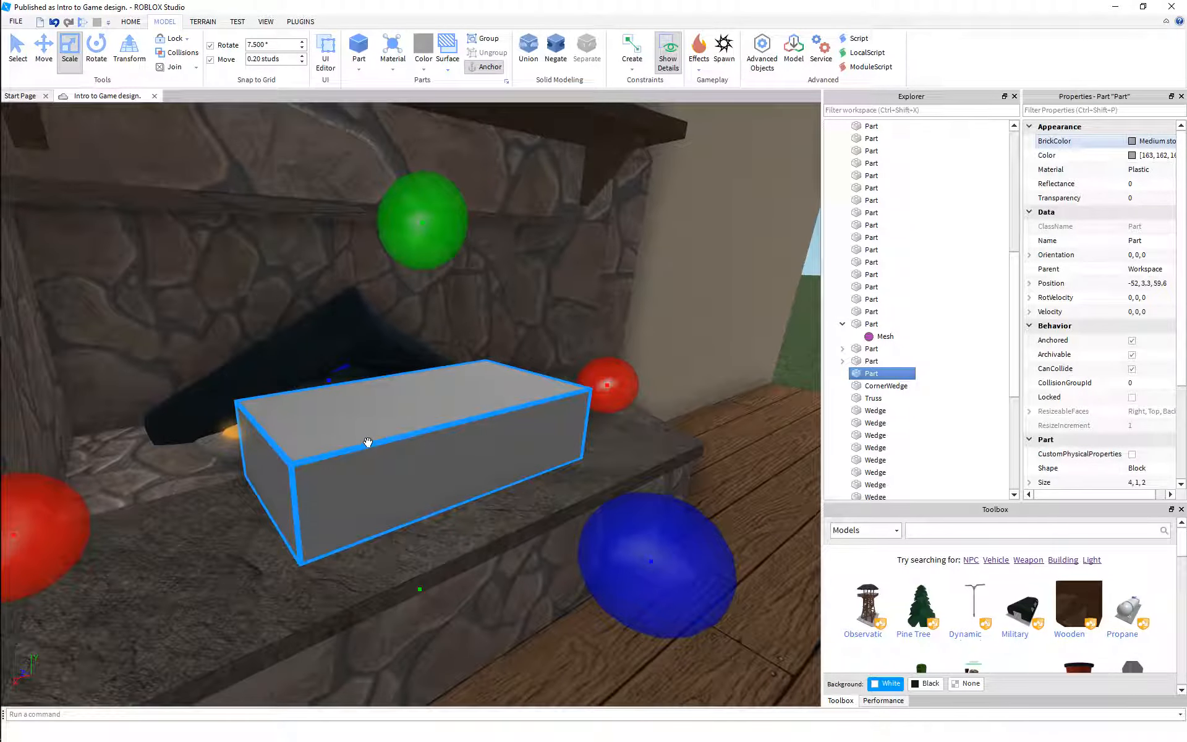
# Insert a Fire object into the block on the hearth
pyautogui.rightClick(421, 440)
pyautogui.moveTo(523, 687)
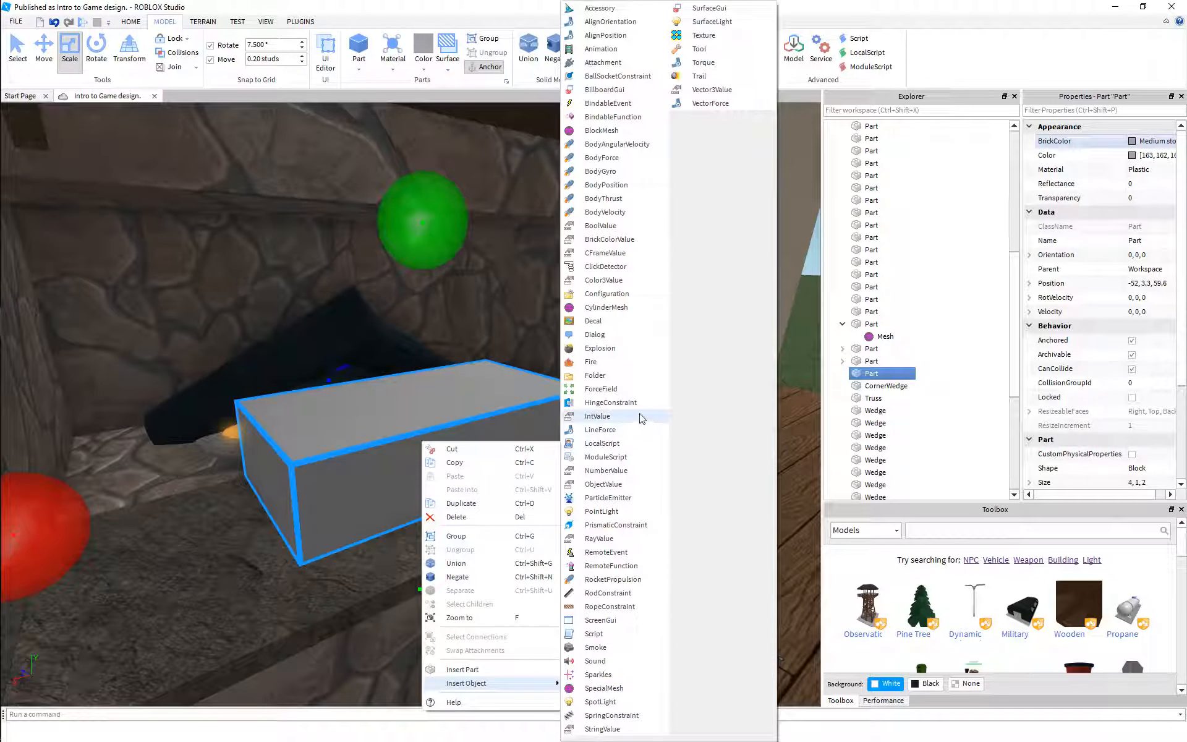
pyautogui.click(591, 361)
pyautogui.moveTo(588, 352); pyautogui.dragTo(585, 355, button='right')
pyautogui.scroll(2, 585, 355)
# Set the Fire object's Heat to 5, then raise it to 10
pyautogui.click(883, 385)
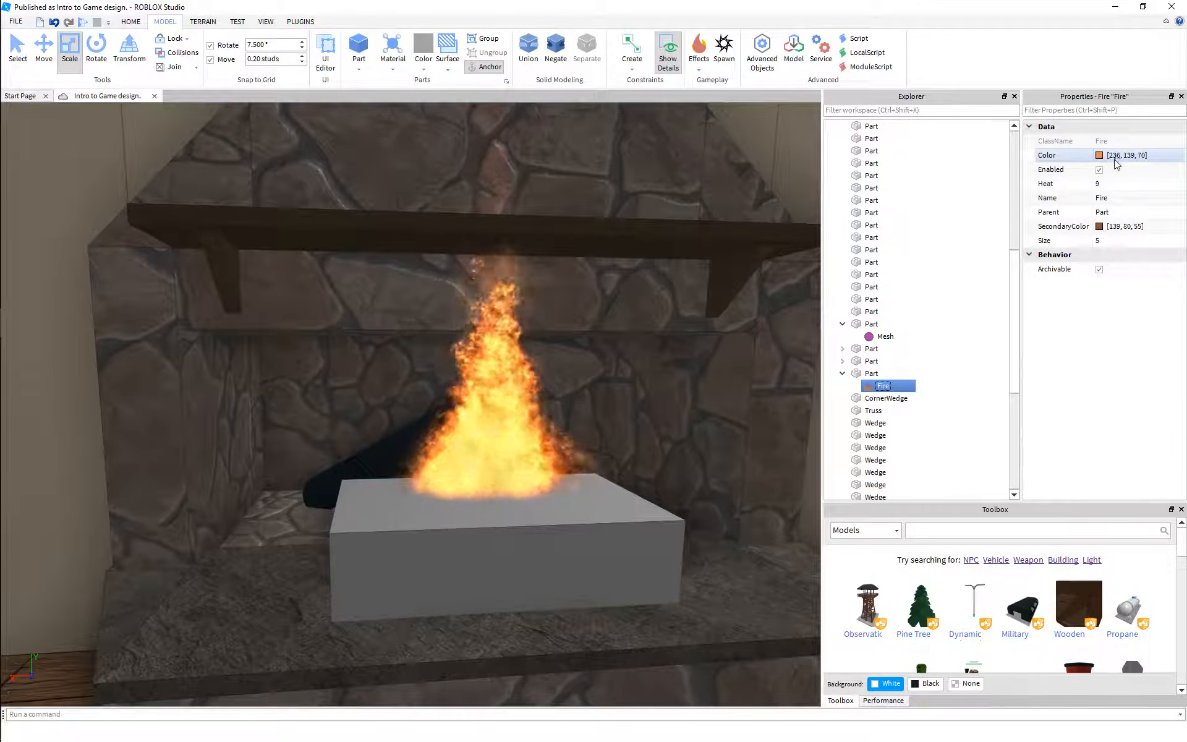
pyautogui.click(1126, 181)
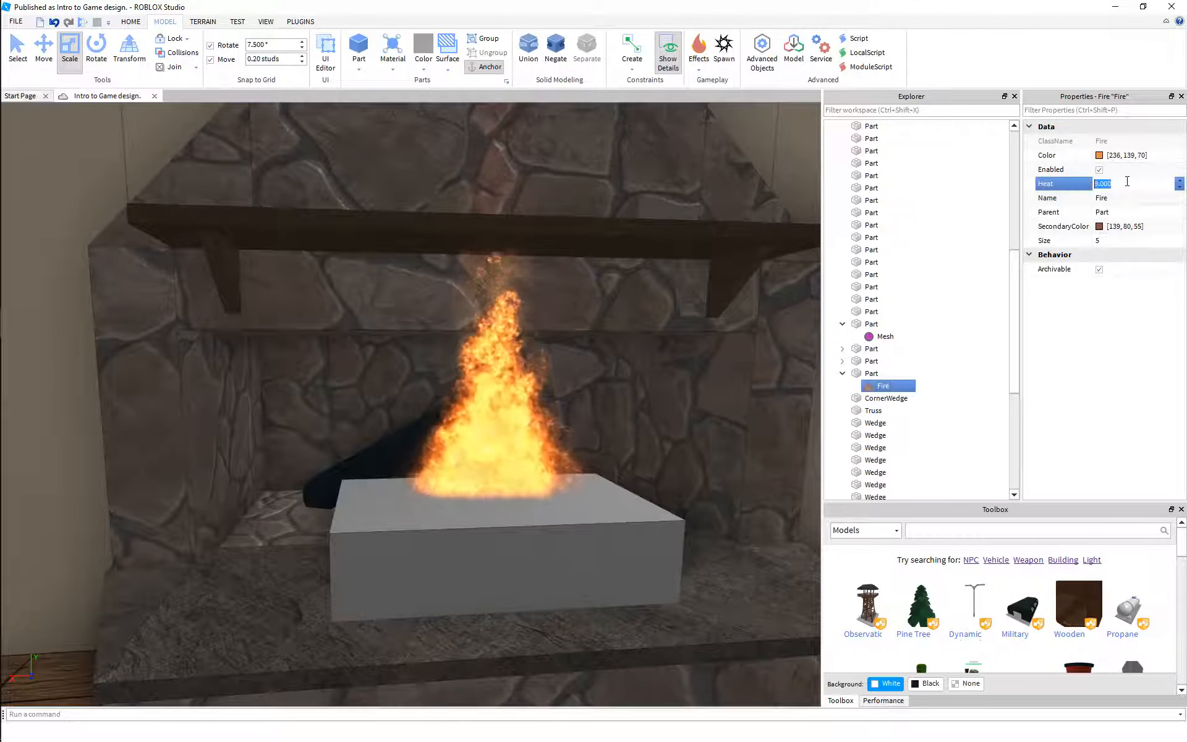
pyautogui.write('10')
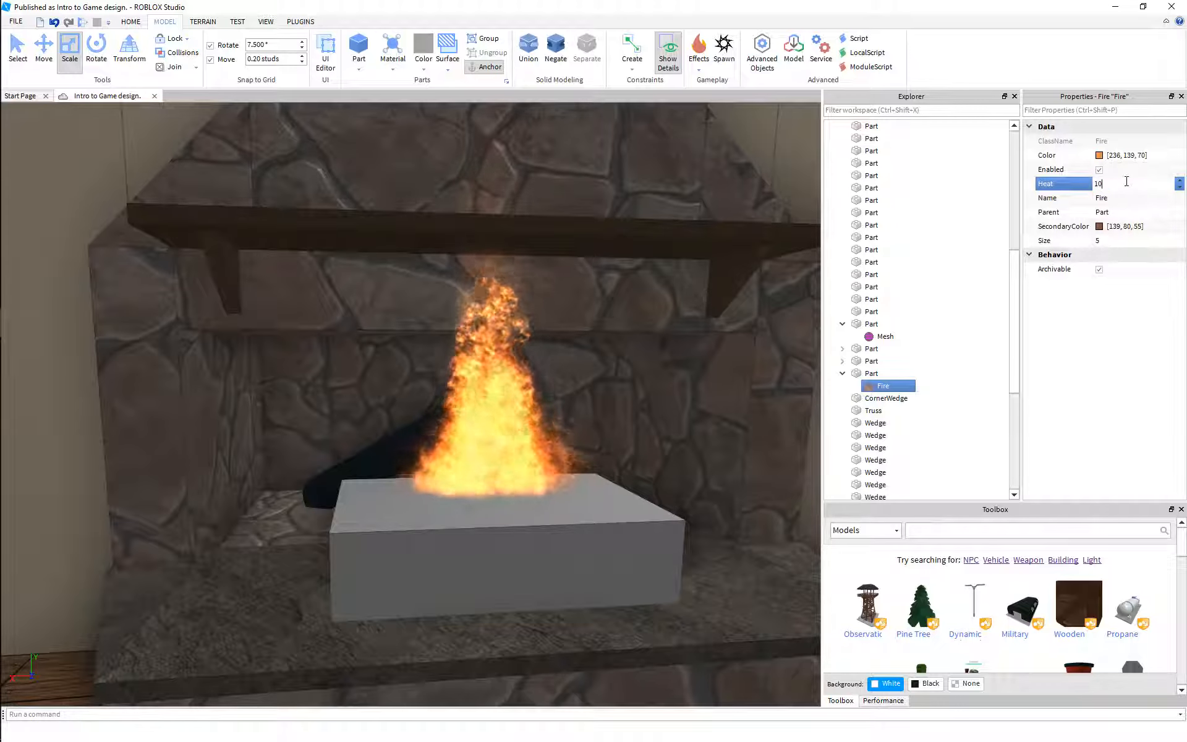
pyautogui.press('BackSpace')
pyautogui.press('BackSpace')
pyautogui.write('5')
pyautogui.press('Return')
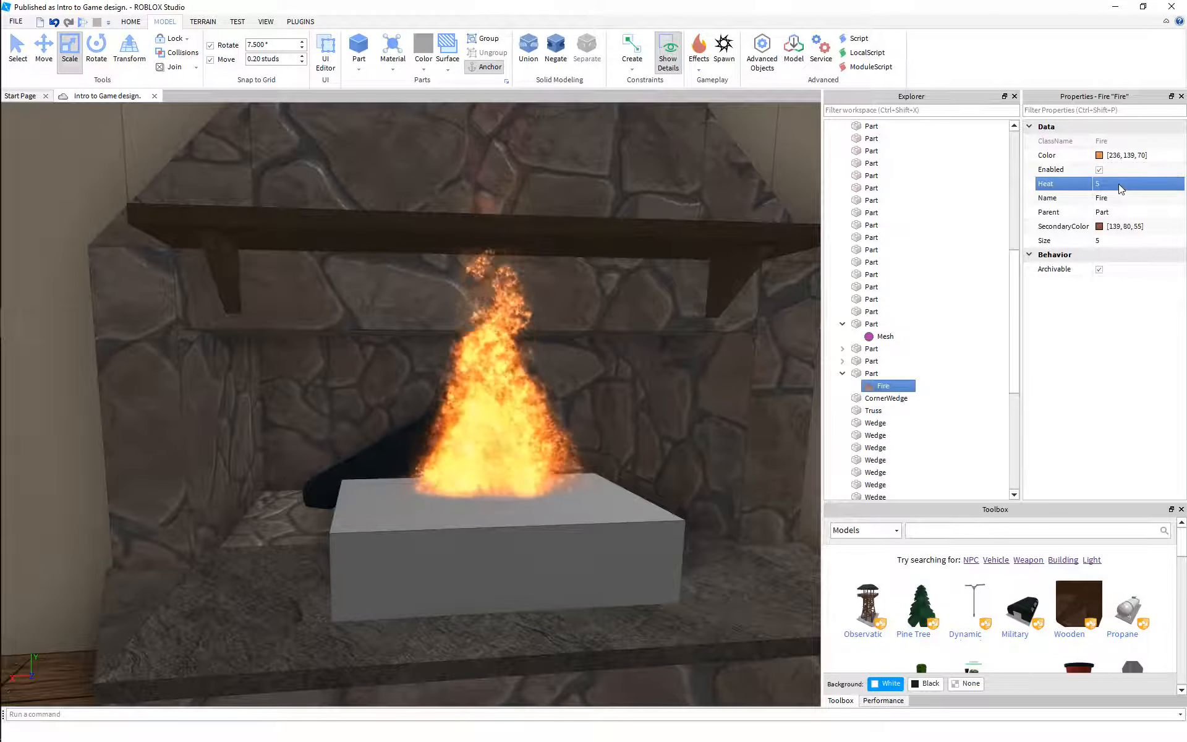
pyautogui.click(1112, 183)
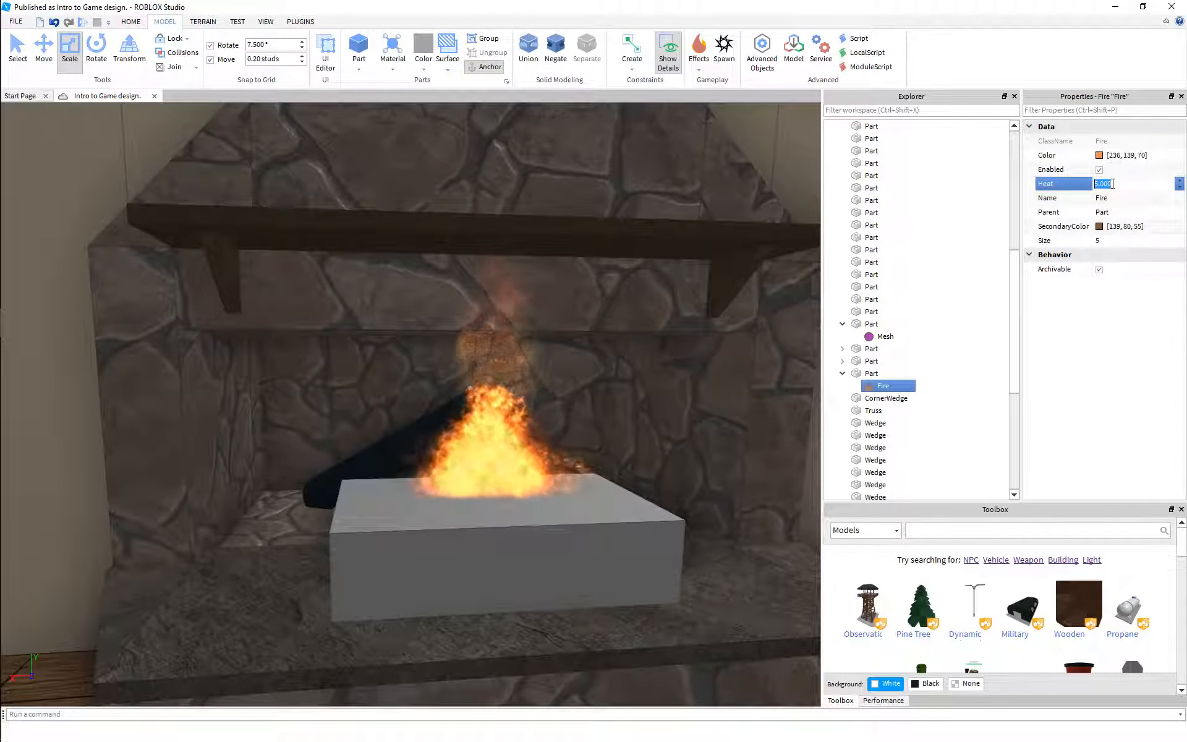
pyautogui.press('Return')
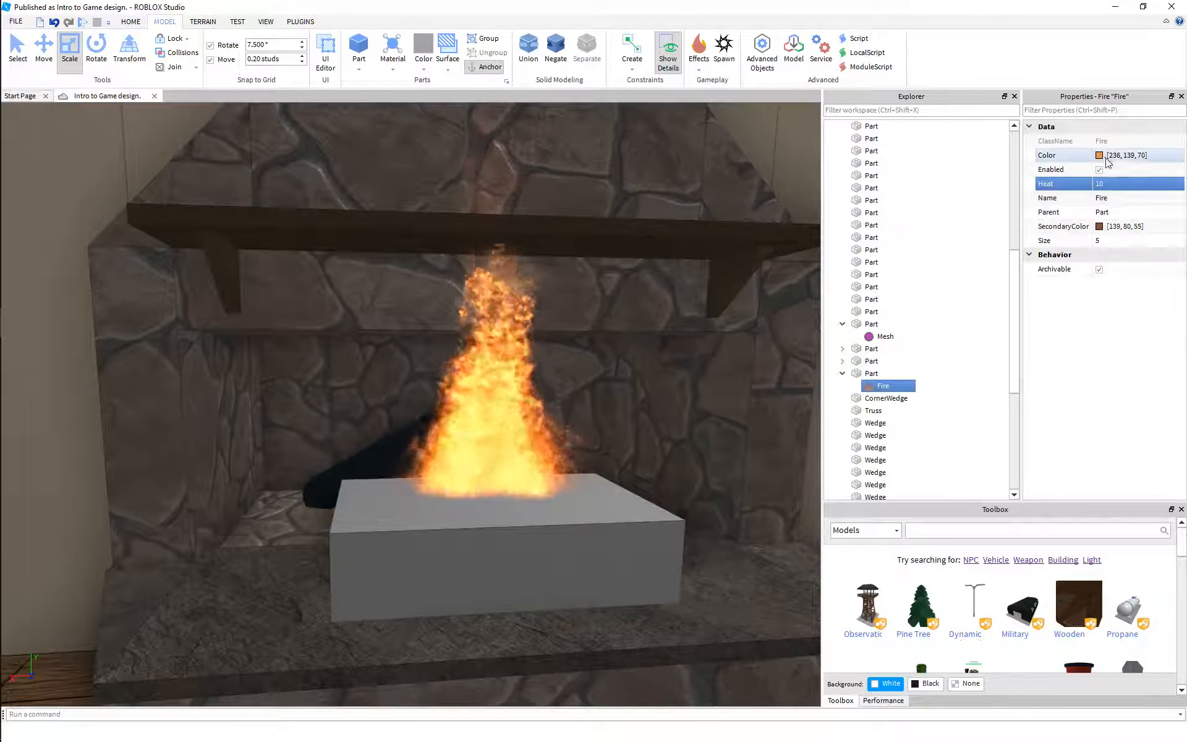
# Try different sizes for the Fire effect, ending with its Size at 2
pyautogui.click(1112, 240)
pyautogui.press('Return')
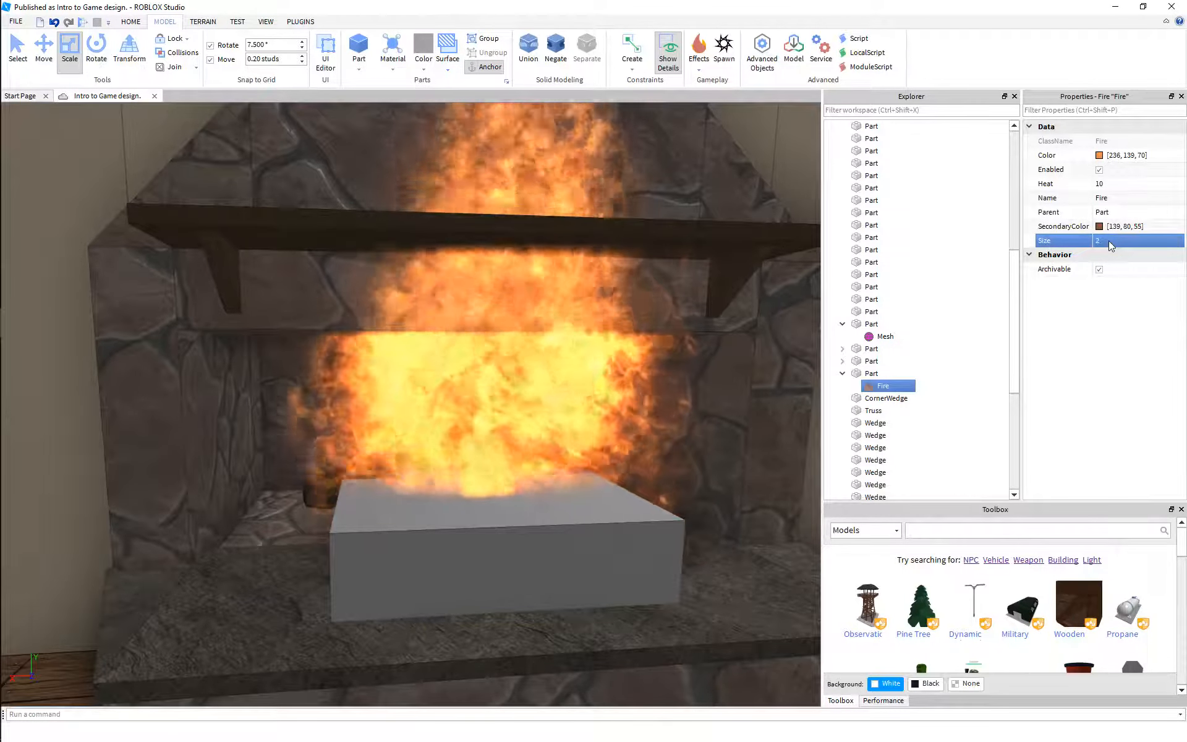
pyautogui.moveTo(598, 355); pyautogui.dragTo(598, 355, button='right')
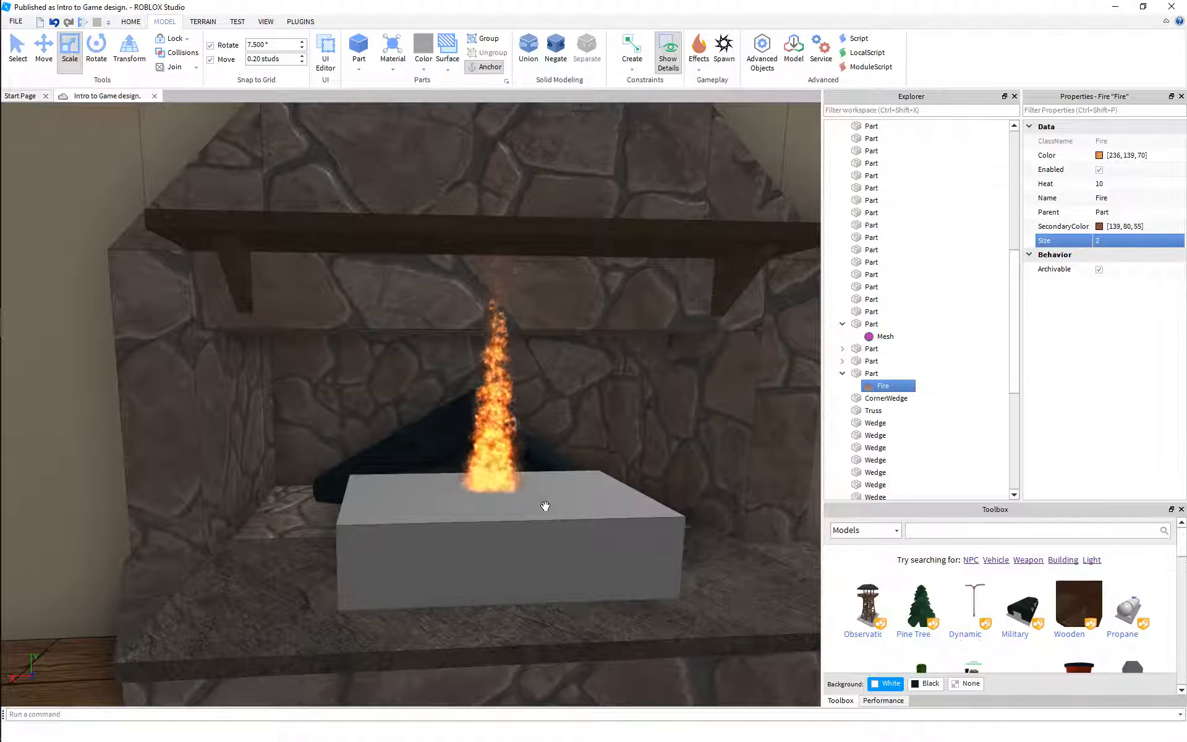
pyautogui.moveTo(495, 509); pyautogui.dragTo(488, 477, button='right')
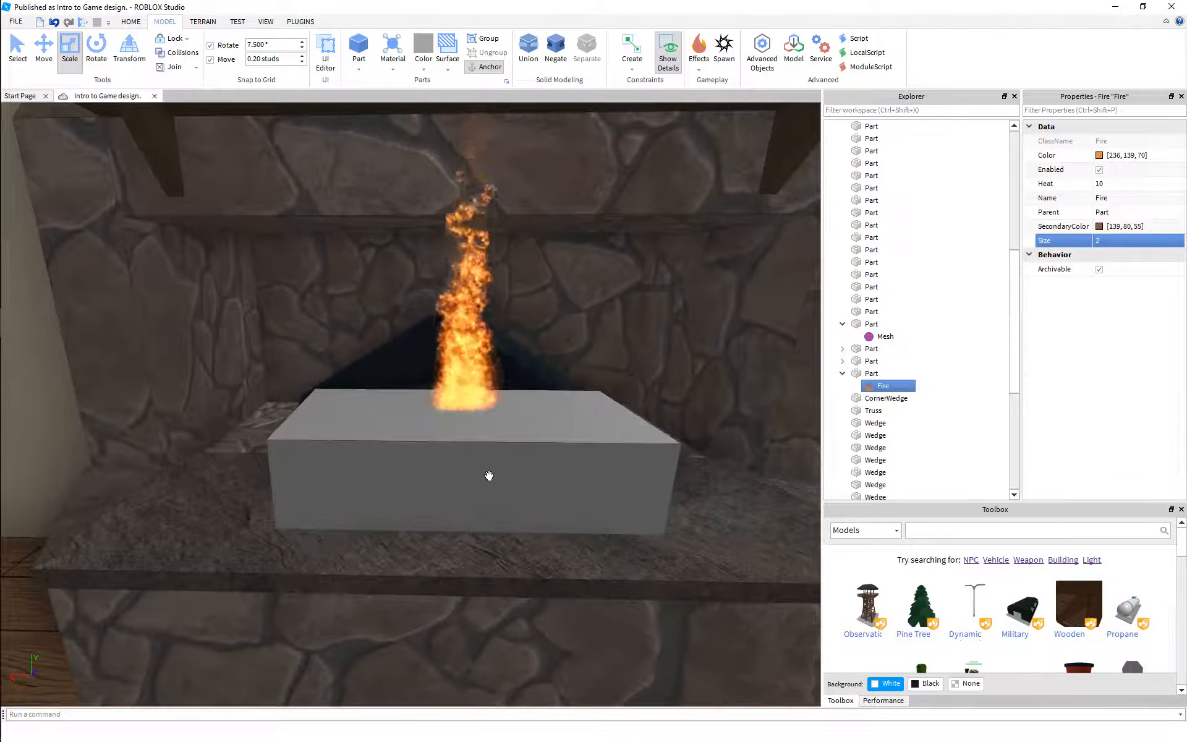
# Delete the Fire object from the block and insert a ParticleEmitter in its place
pyautogui.click(489, 476)
pyautogui.click(874, 386)
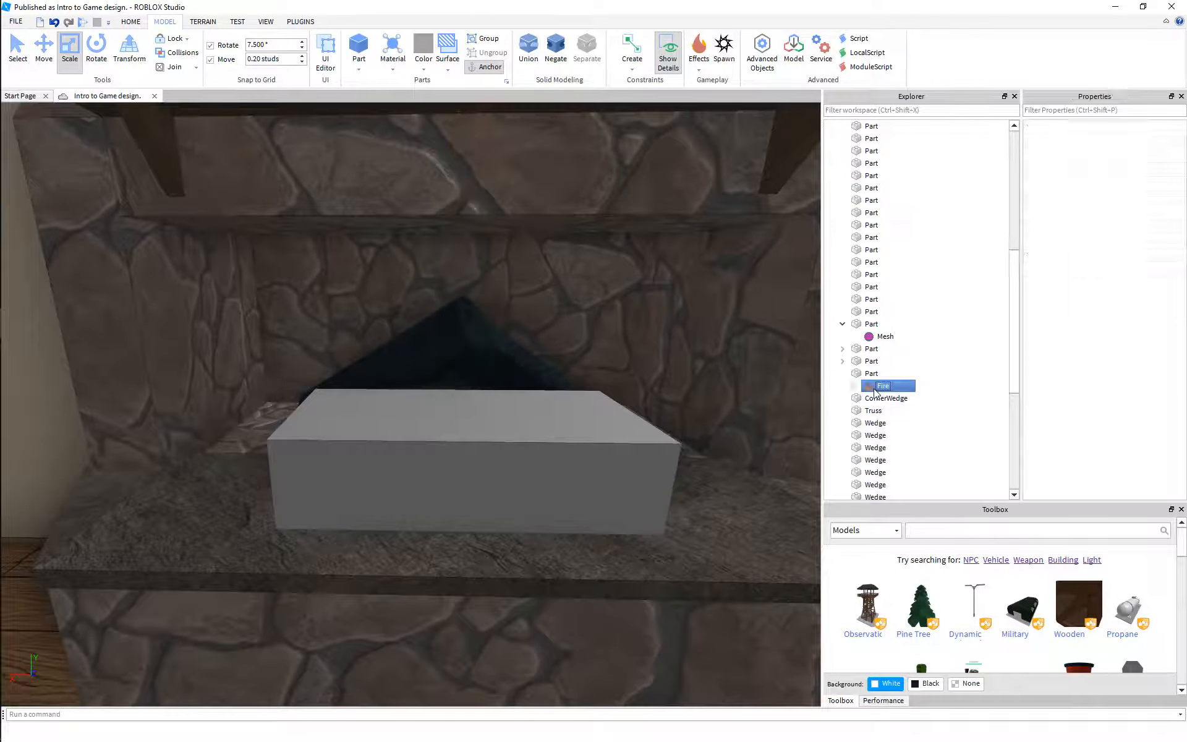
pyautogui.click(491, 463)
pyautogui.rightClick(491, 463)
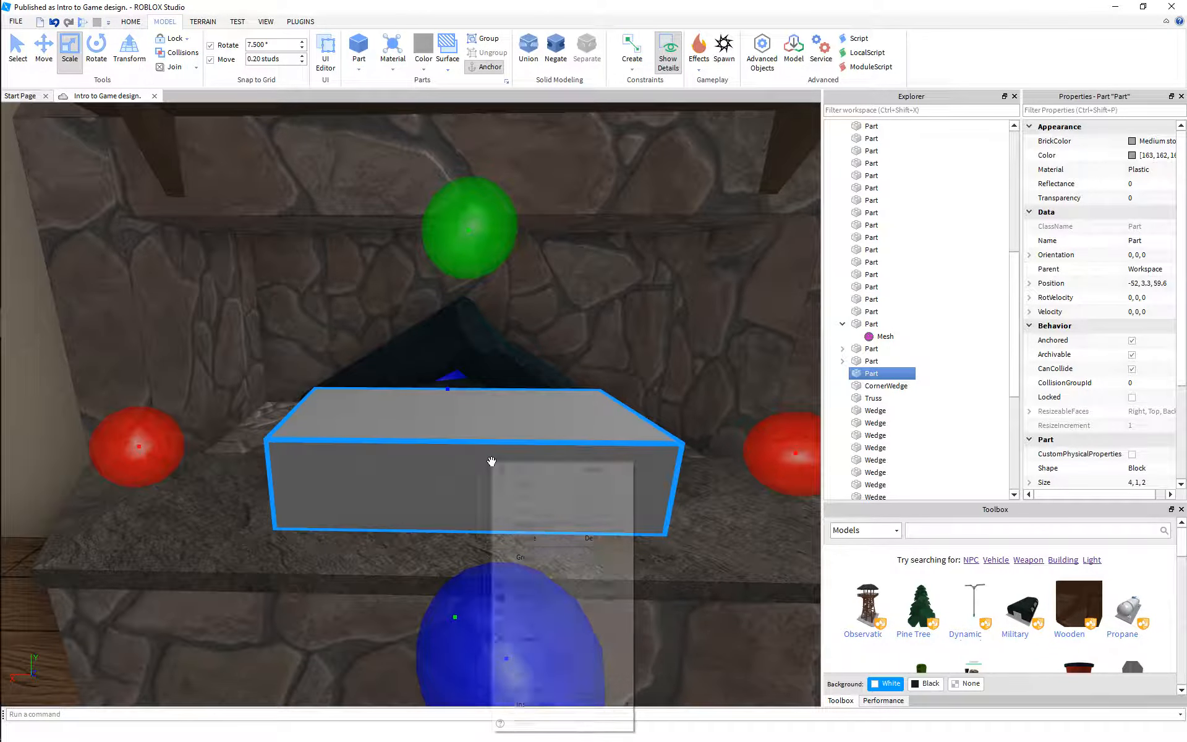
pyautogui.moveTo(576, 710)
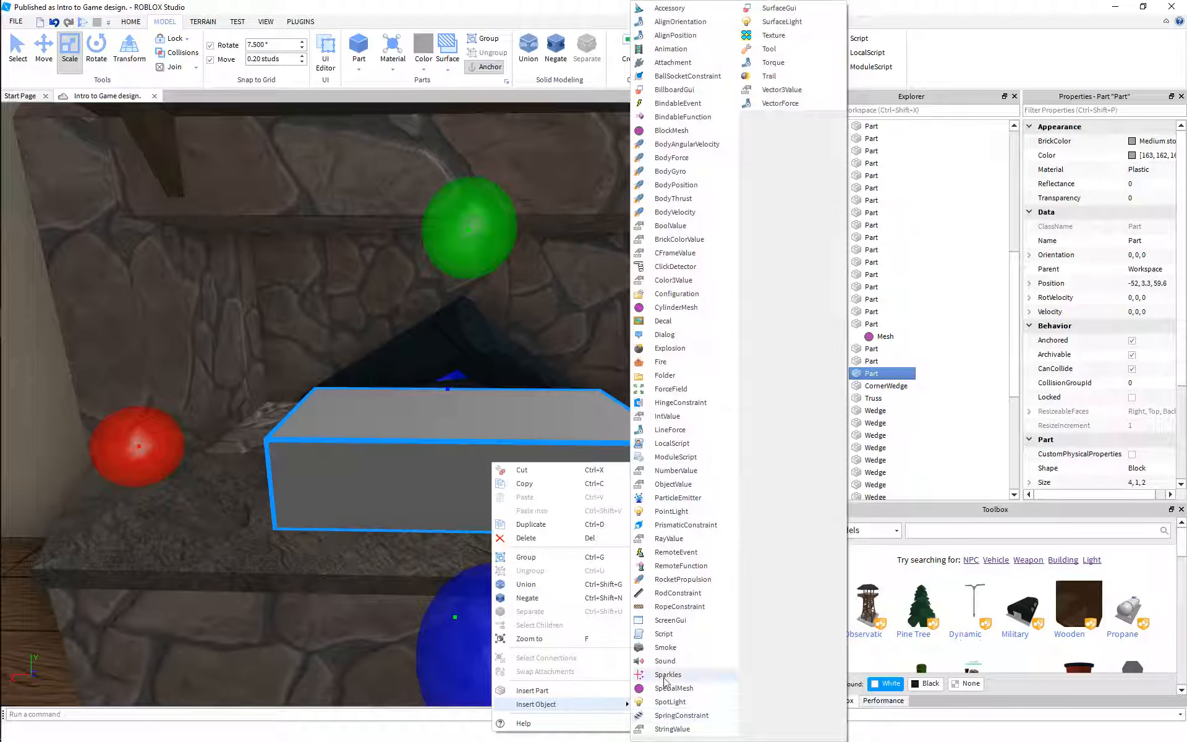
pyautogui.click(674, 499)
# Move the block out in front of the hearth and resize it to 4 × 1 × 1 studs
pyautogui.scroll(-4, 413, 434)
pyautogui.moveTo(413, 434); pyautogui.dragTo(397, 461, button='right')
pyautogui.hotkey('ctrl', '2')
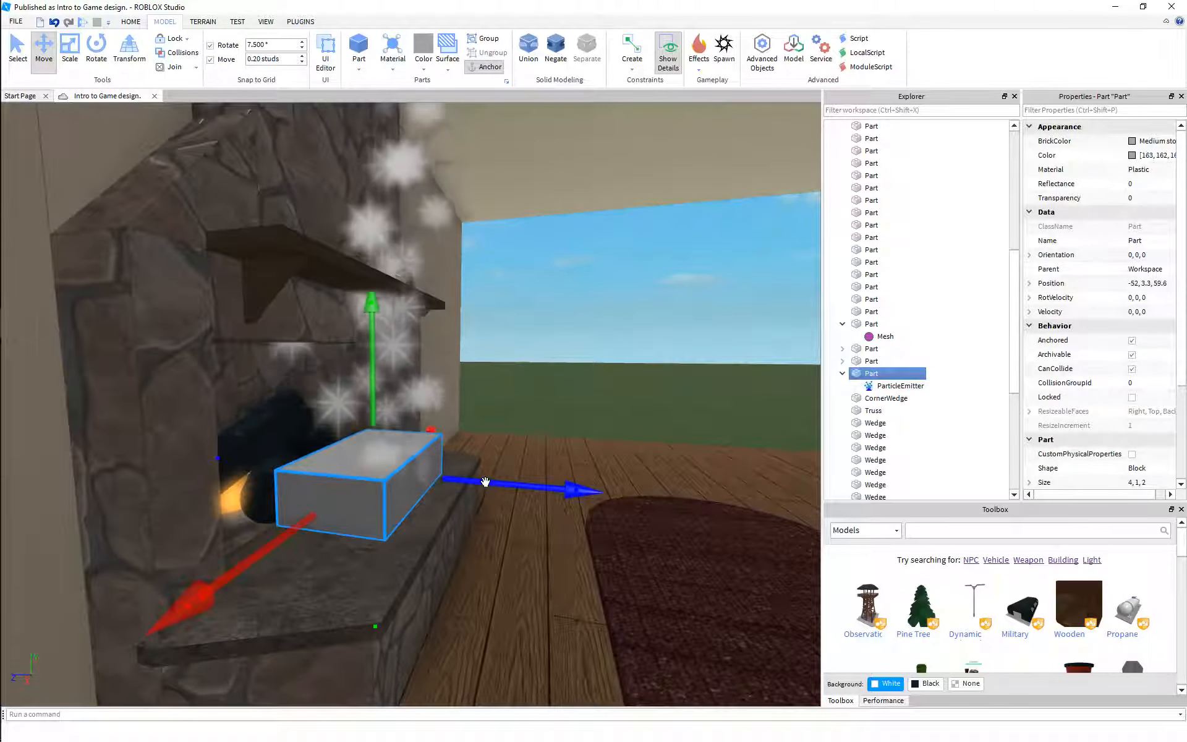
pyautogui.moveTo(485, 482); pyautogui.dragTo(655, 498)
pyautogui.hotkey('ctrl', '3')
pyautogui.moveTo(374, 474); pyautogui.dragTo(409, 474)
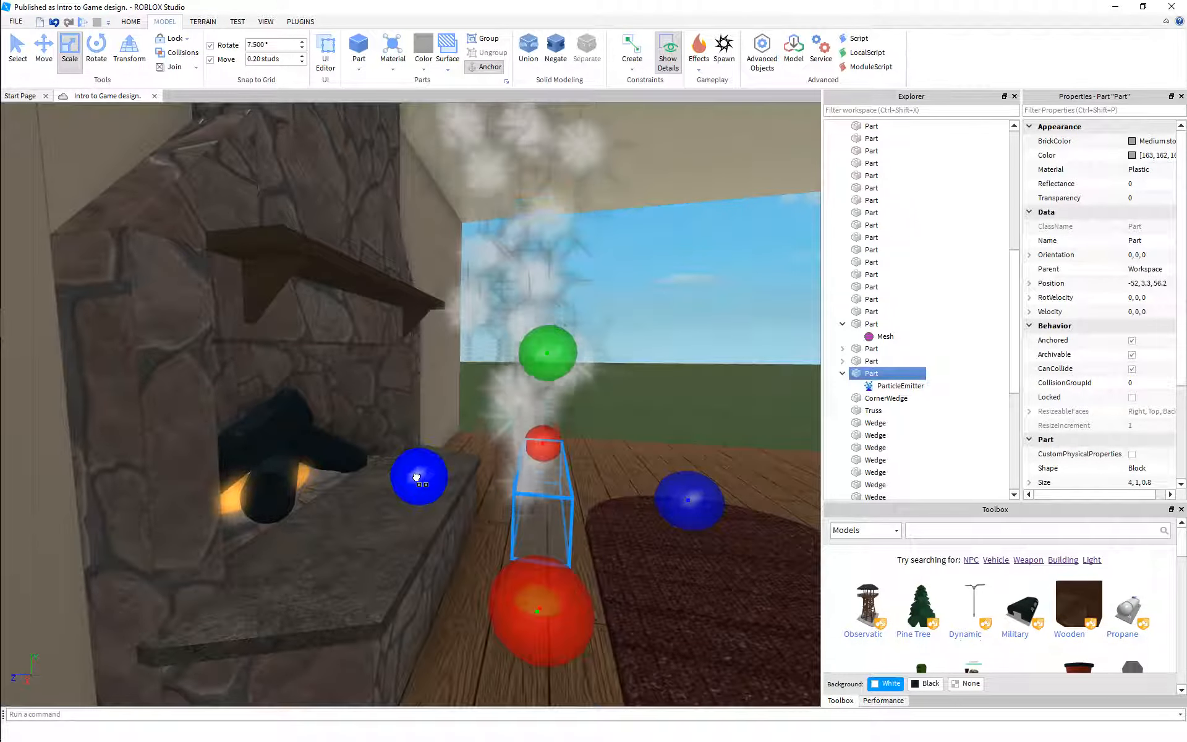
pyautogui.moveTo(409, 475); pyautogui.dragTo(409, 477, button='right')
# Select the ParticleEmitter and make more room for its properties by widening their pane and closing the Toolbox and Performance windows
pyautogui.scroll(1, 409, 476)
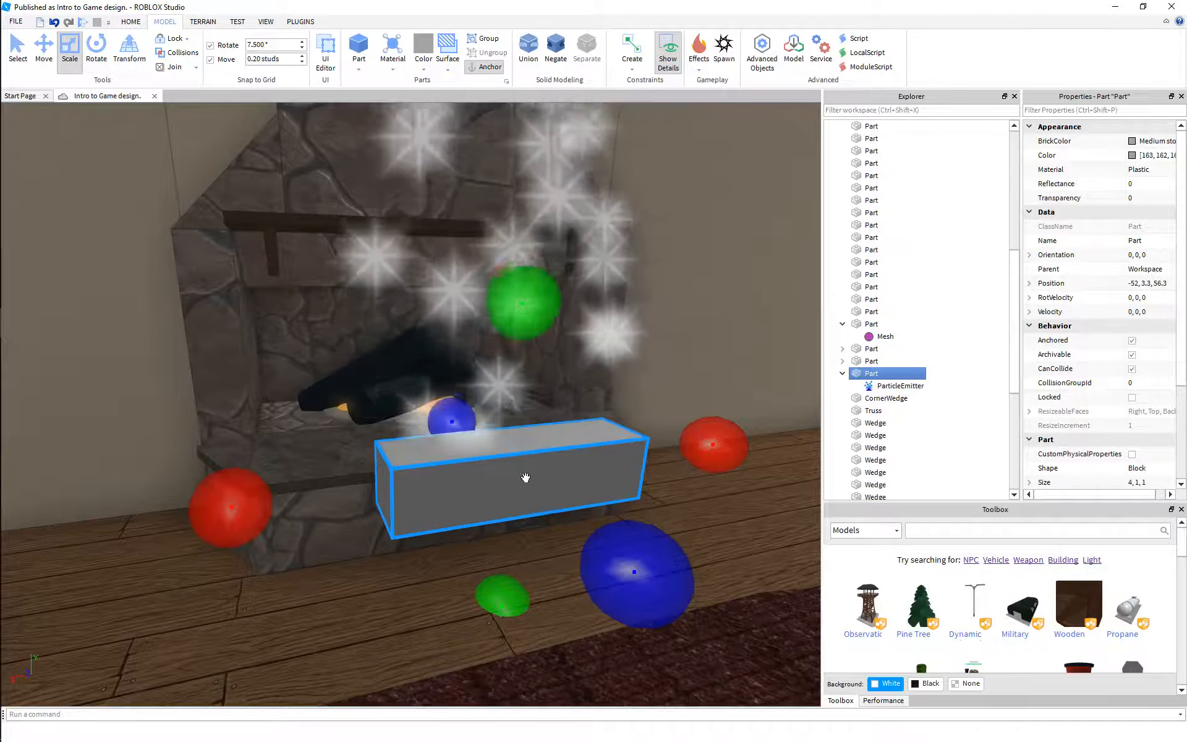
pyautogui.moveTo(495, 507); pyautogui.dragTo(314, 570, button='right')
pyautogui.moveTo(434, 461); pyautogui.dragTo(545, 479, button='right')
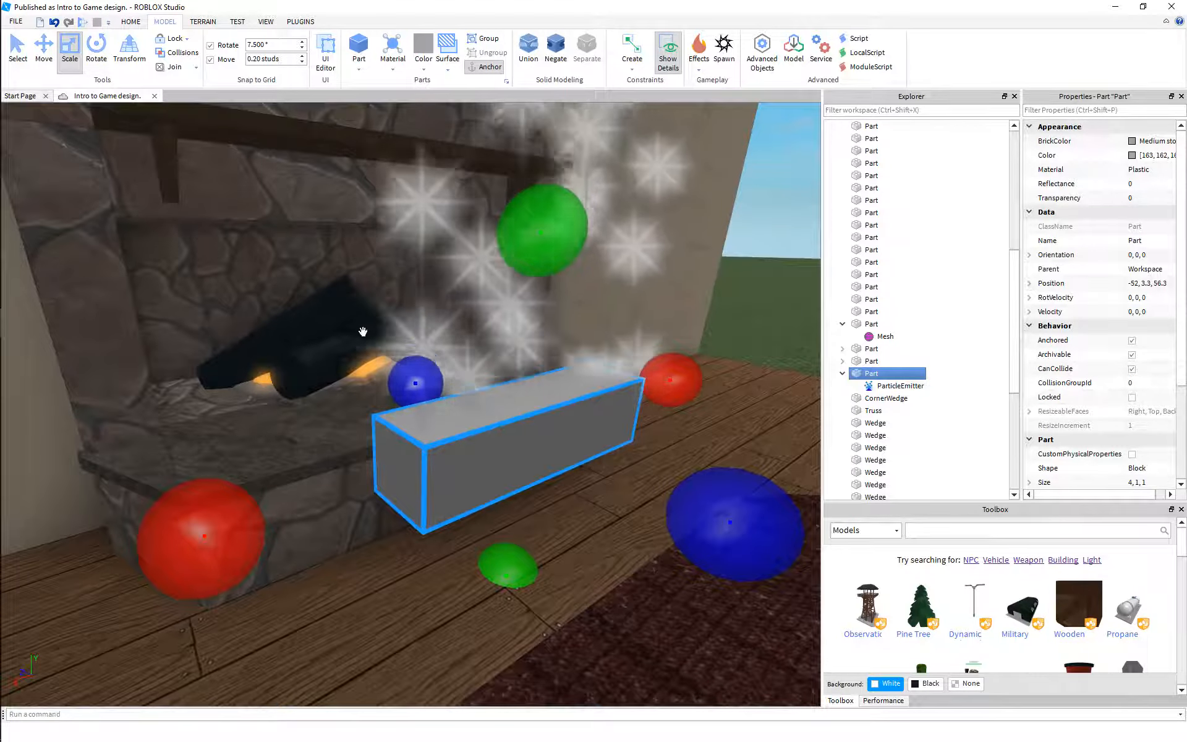
pyautogui.moveTo(280, 366); pyautogui.dragTo(450, 459, button='right')
pyautogui.click(899, 387)
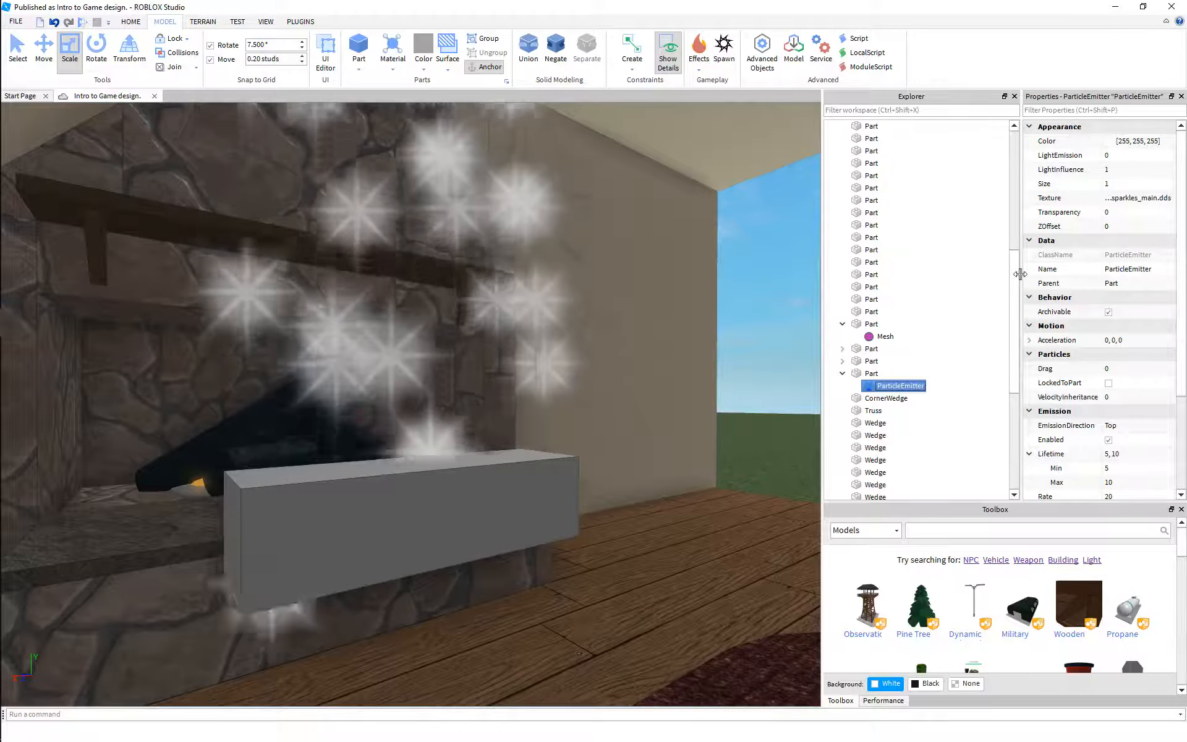
pyautogui.moveTo(1020, 274); pyautogui.dragTo(979, 274)
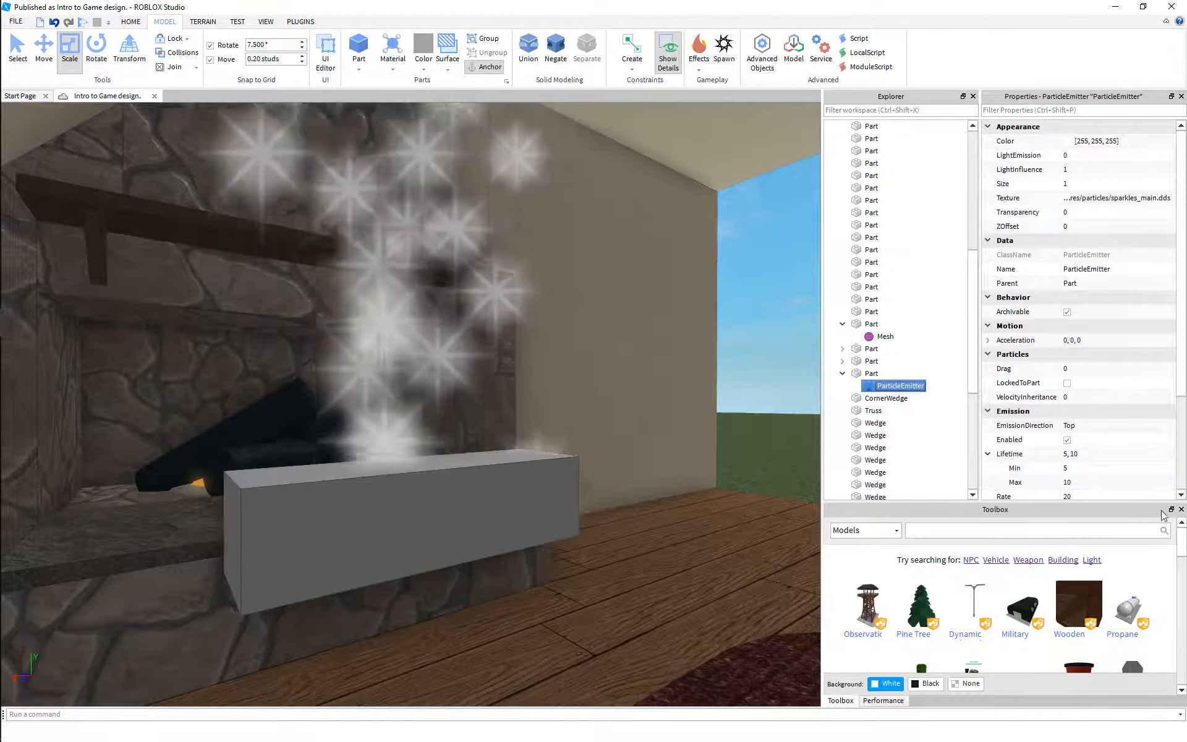
pyautogui.click(1181, 510)
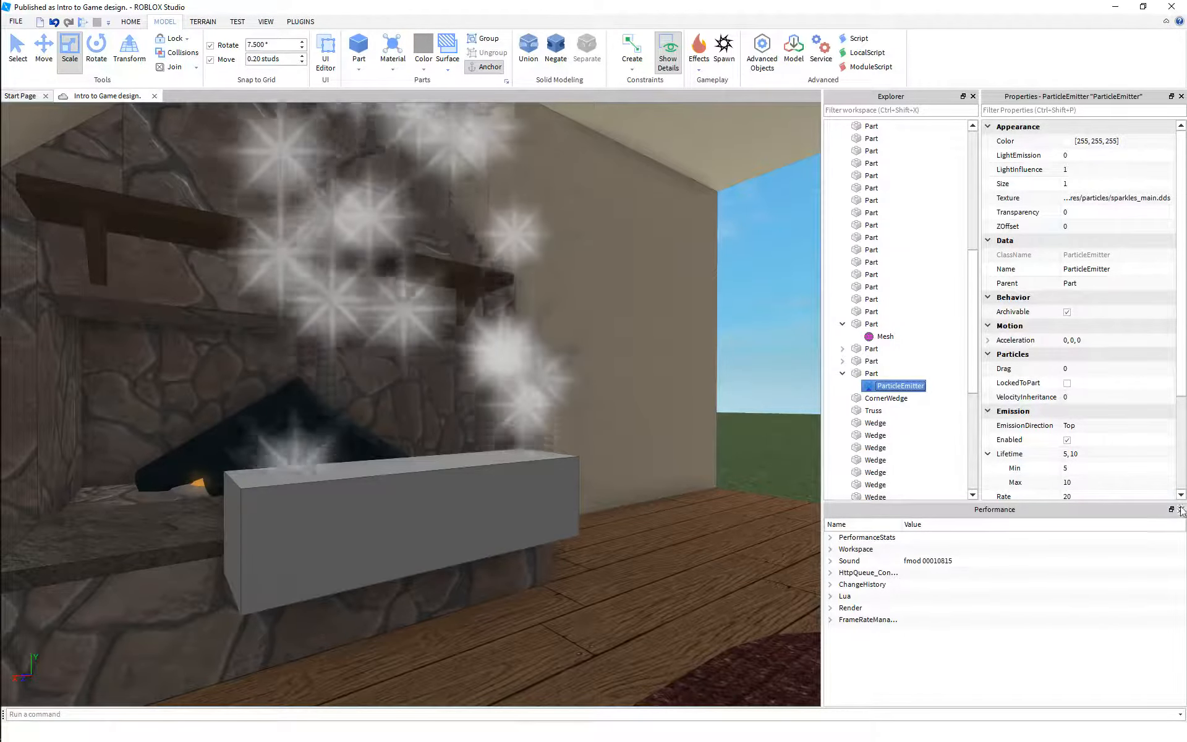
pyautogui.click(1181, 509)
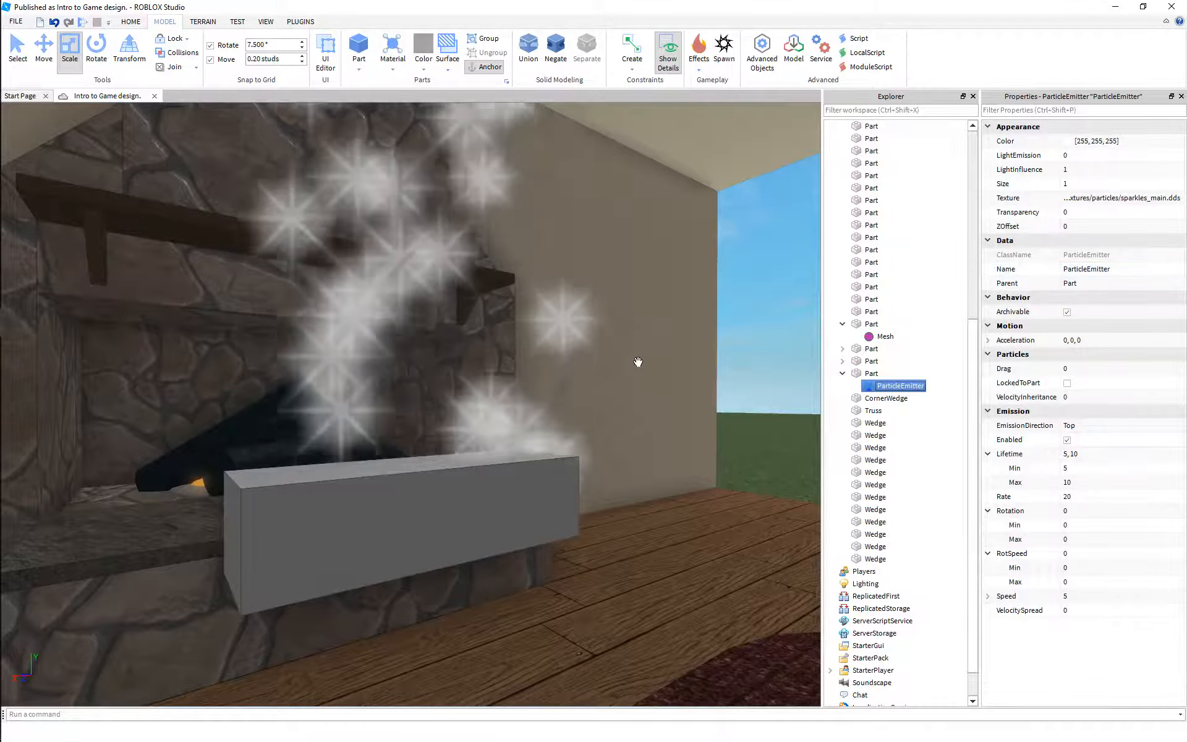
# Change the ParticleEmitter's texture from the sparkles image to textures/particles/fire_main.dds
pyautogui.moveTo(638, 362); pyautogui.dragTo(638, 362, button='right')
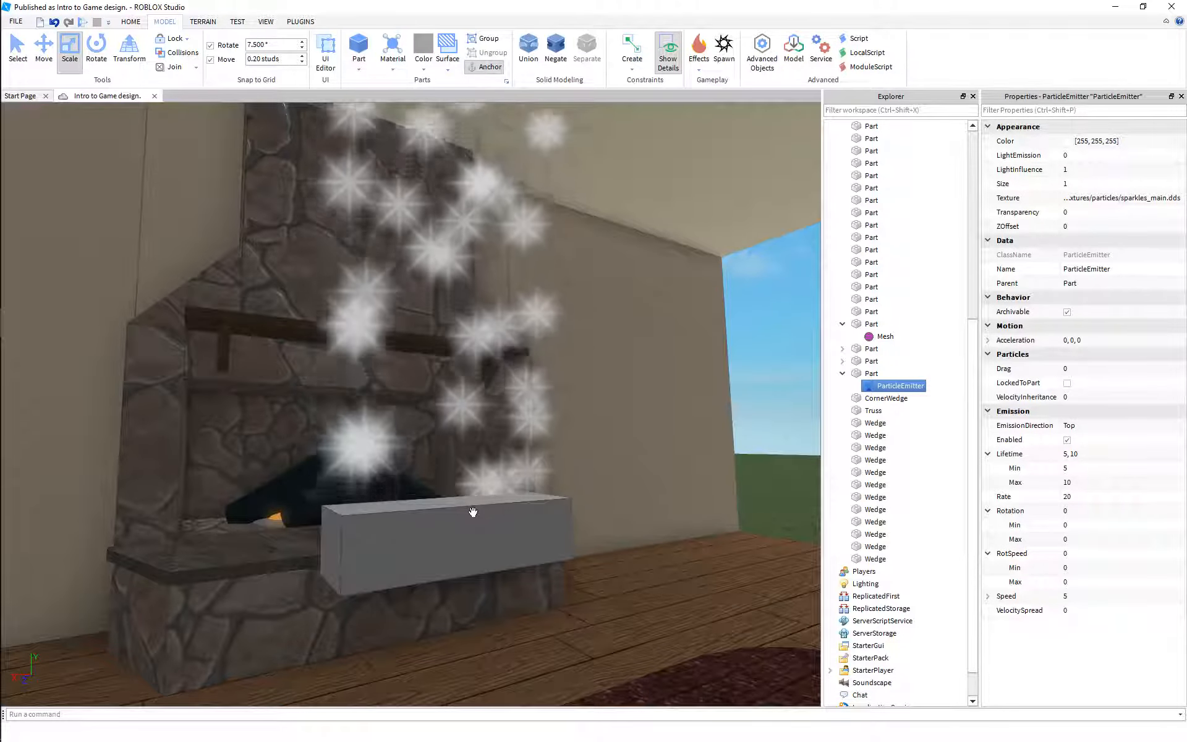
pyautogui.moveTo(543, 409); pyautogui.dragTo(543, 379, button='right')
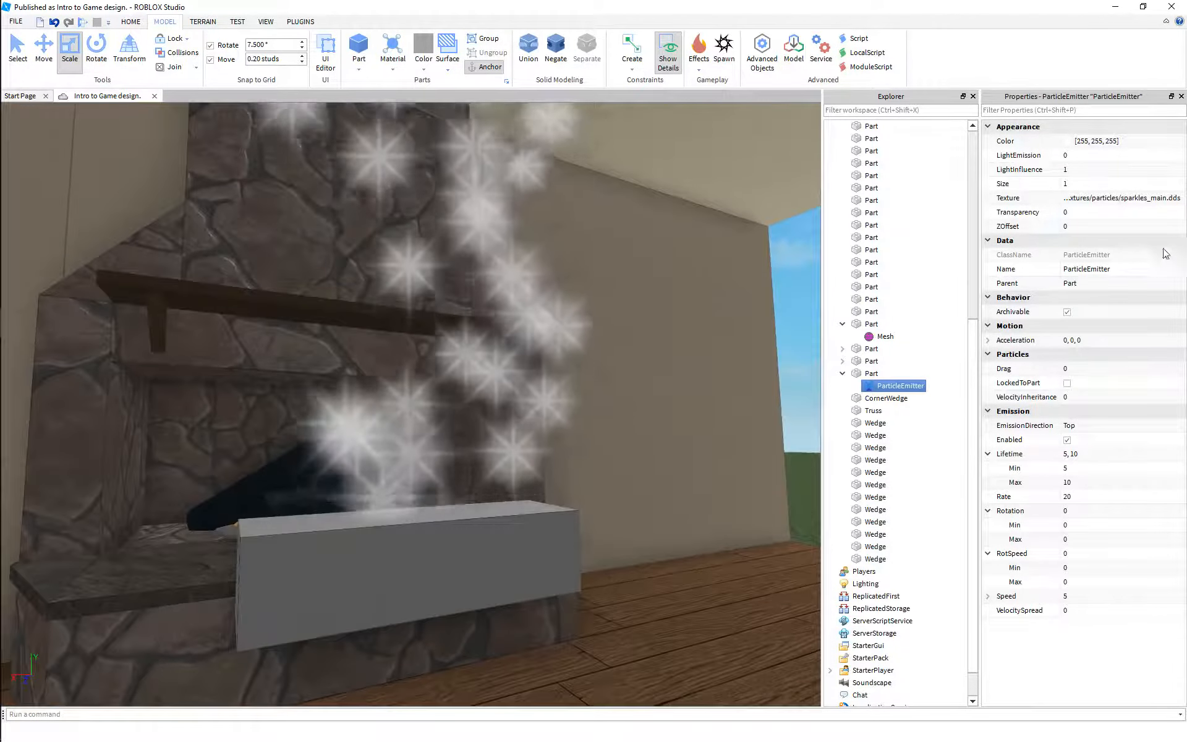
pyautogui.click(1129, 203)
pyautogui.doubleClick(1112, 217)
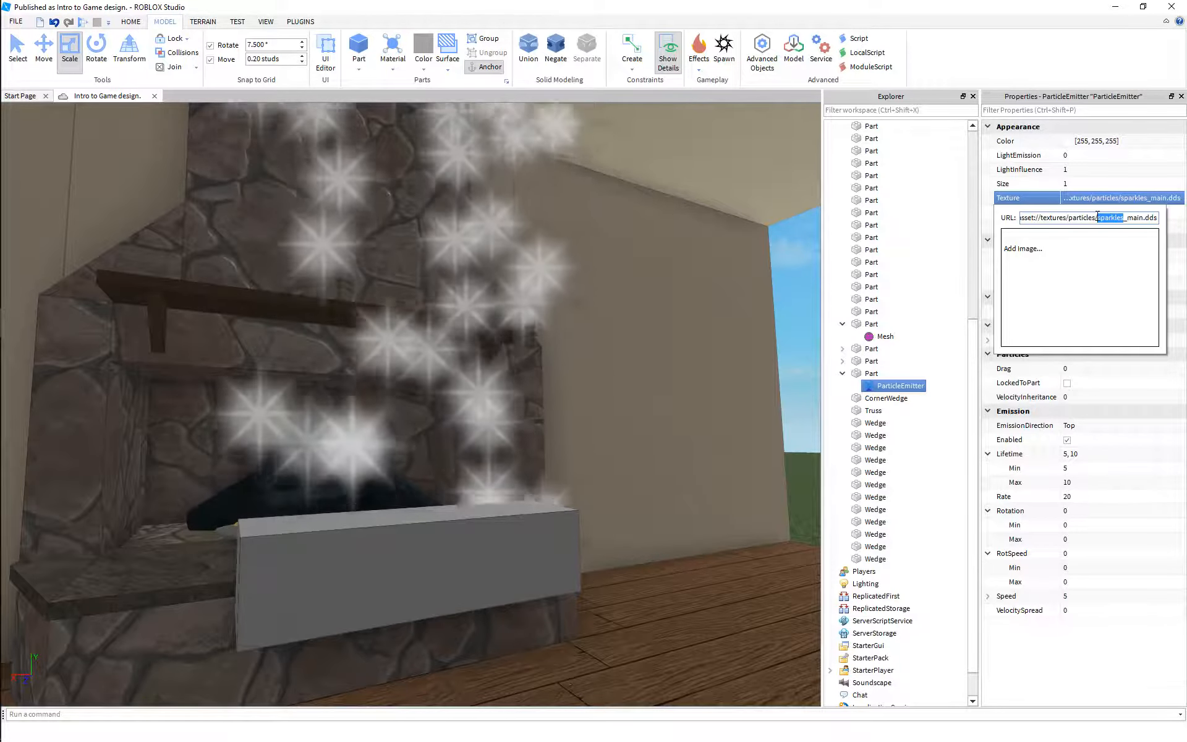
pyautogui.press('Return')
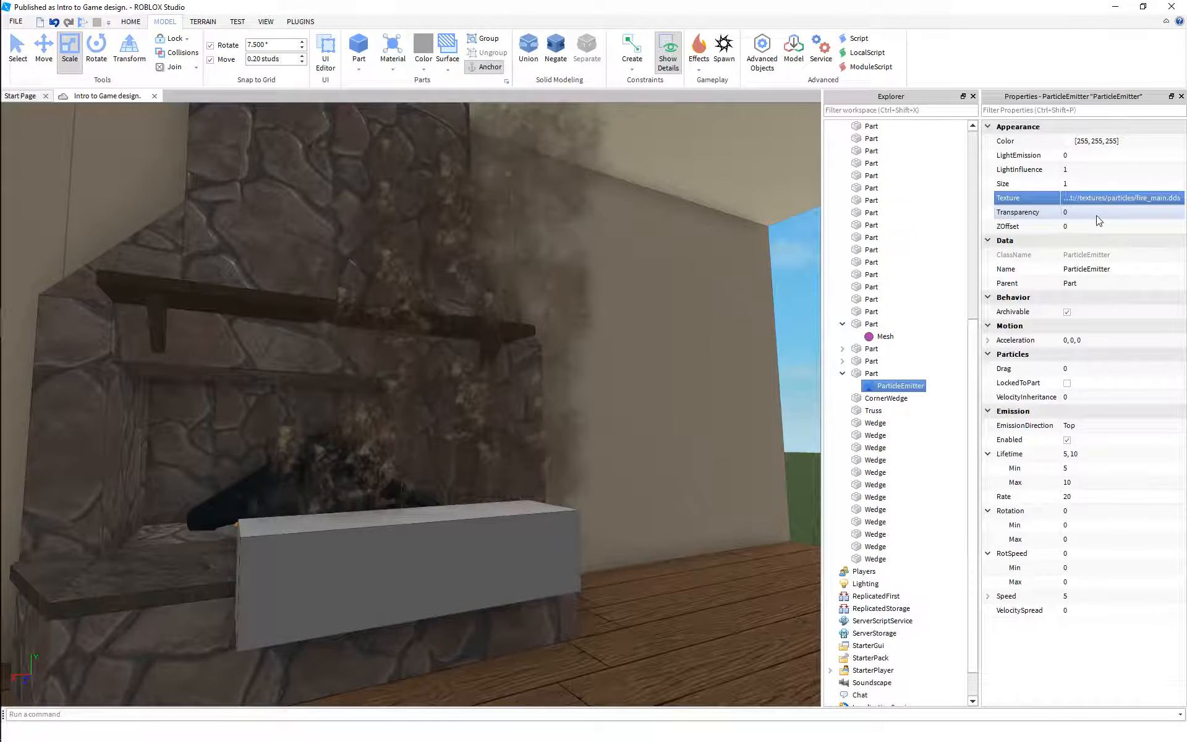
# Examine the retextured particles rising from the block from several angles and distances
pyautogui.moveTo(680, 322); pyautogui.dragTo(681, 322, button='right')
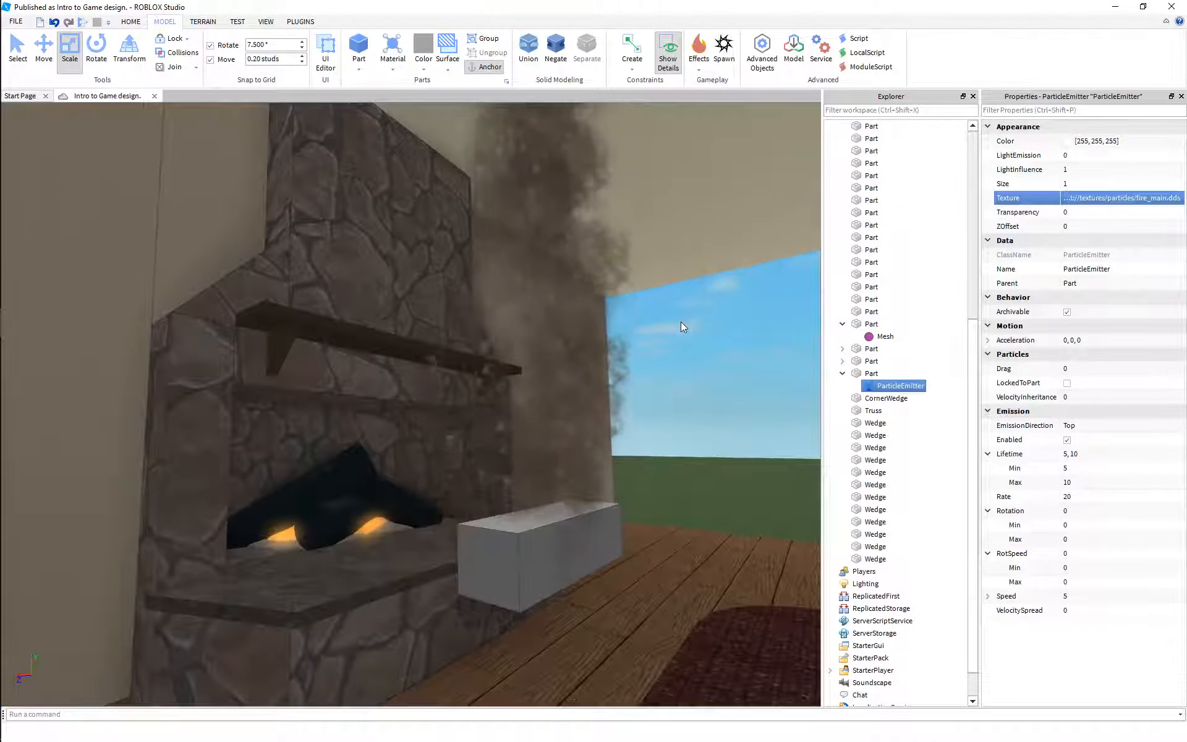
pyautogui.press('w')
pyautogui.press('d')
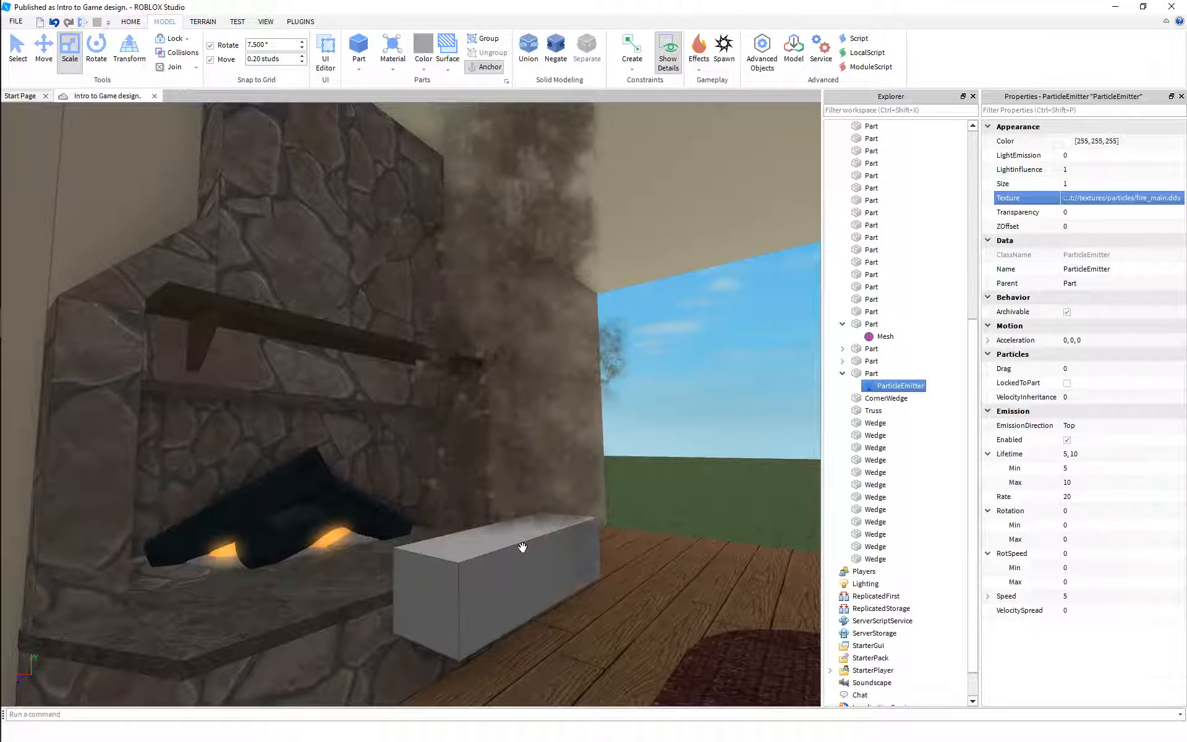
pyautogui.press('d')
pyautogui.moveTo(522, 549); pyautogui.dragTo(509, 556, button='right')
pyautogui.press('s')
pyautogui.press('s')
pyautogui.press('w')
pyautogui.press('a')
pyautogui.press('s')
pyautogui.press('w')
pyautogui.press('d')
pyautogui.press('s')
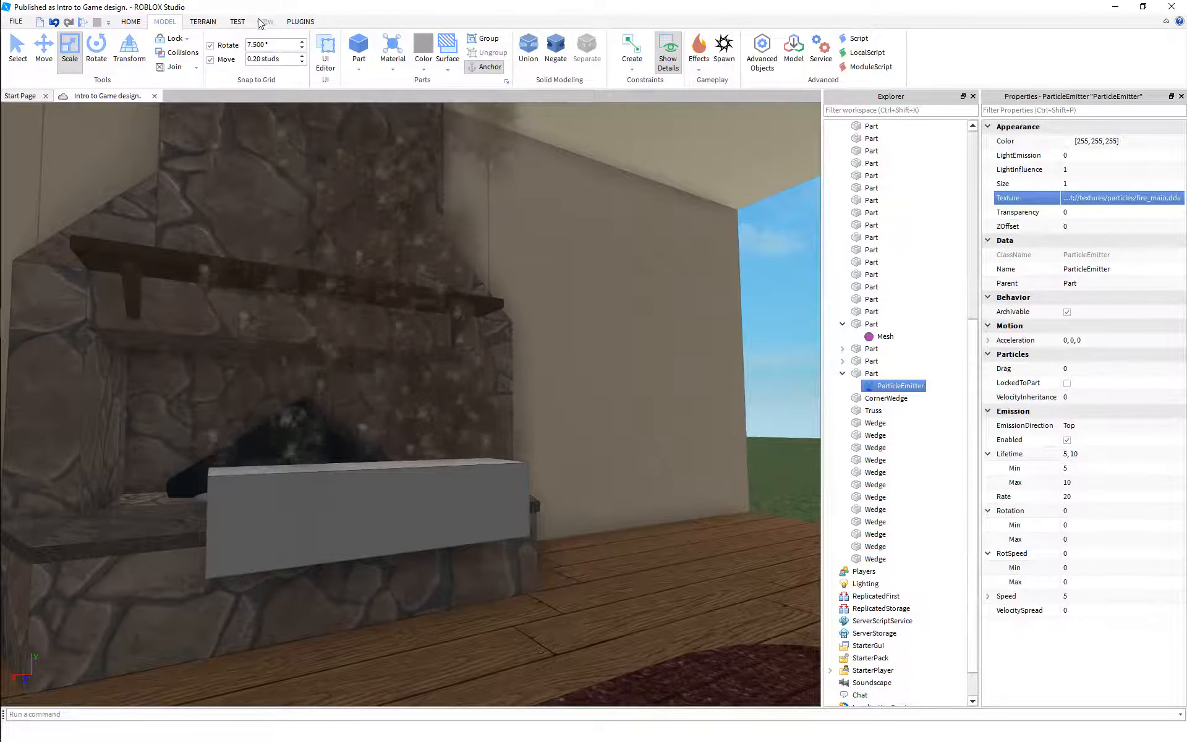
pyautogui.press('s')
pyautogui.moveTo(567, 359); pyautogui.dragTo(567, 360, button='right')
pyautogui.press('a')
pyautogui.press('w')
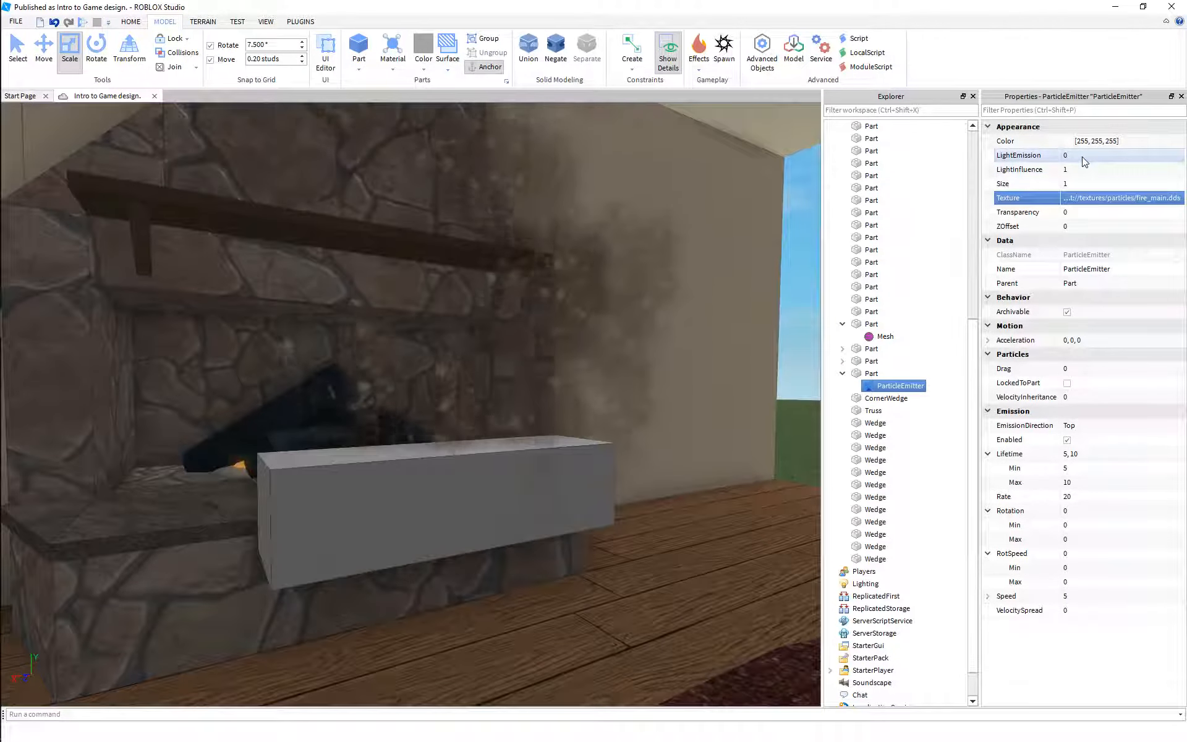
pyautogui.press('s')
pyautogui.moveTo(668, 376); pyautogui.dragTo(668, 376, button='right')
pyautogui.press('w')
# Set the ParticleEmitter's colour to a yellow-orange of 255, 206, 82
pyautogui.click(1068, 141)
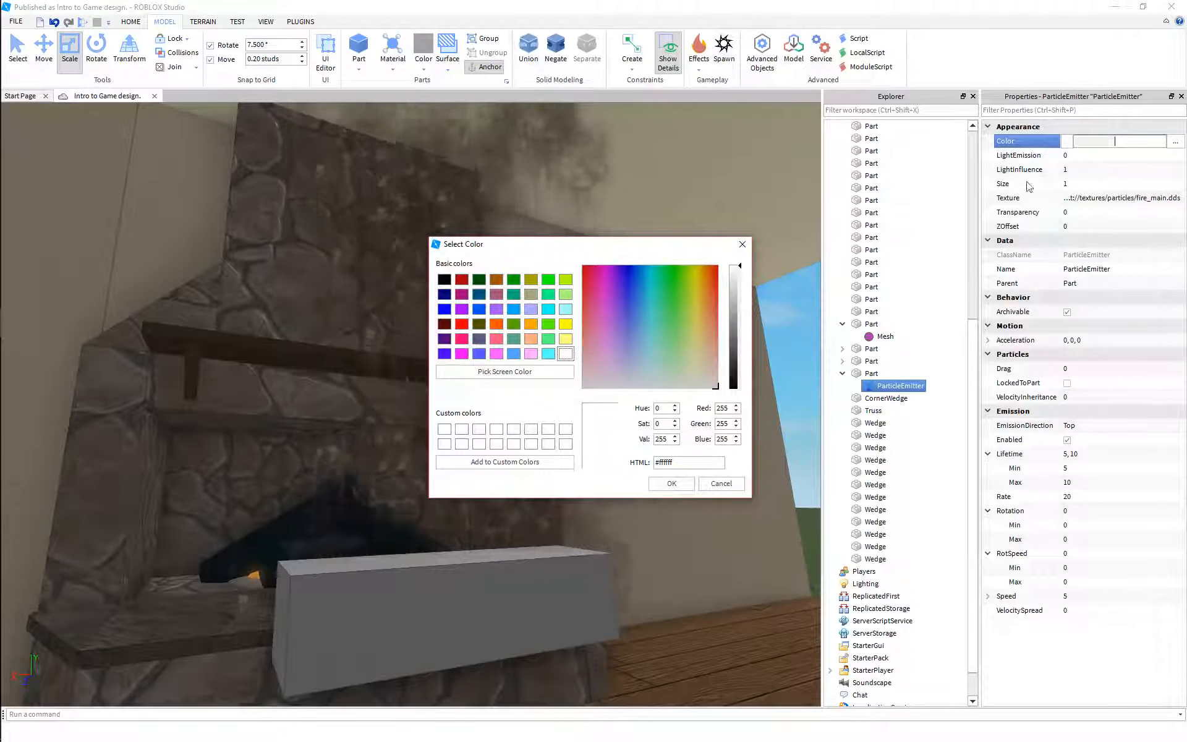
pyautogui.moveTo(711, 333); pyautogui.dragTo(703, 306)
pyautogui.click(674, 484)
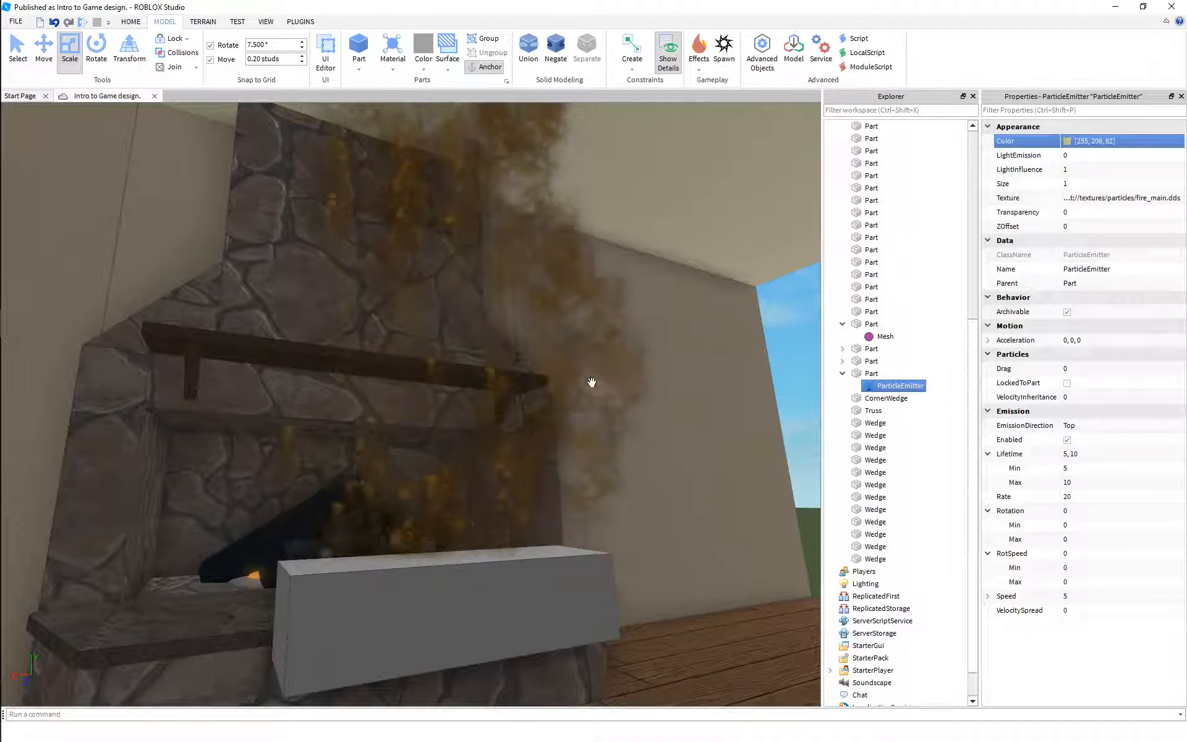
pyautogui.click(1177, 141)
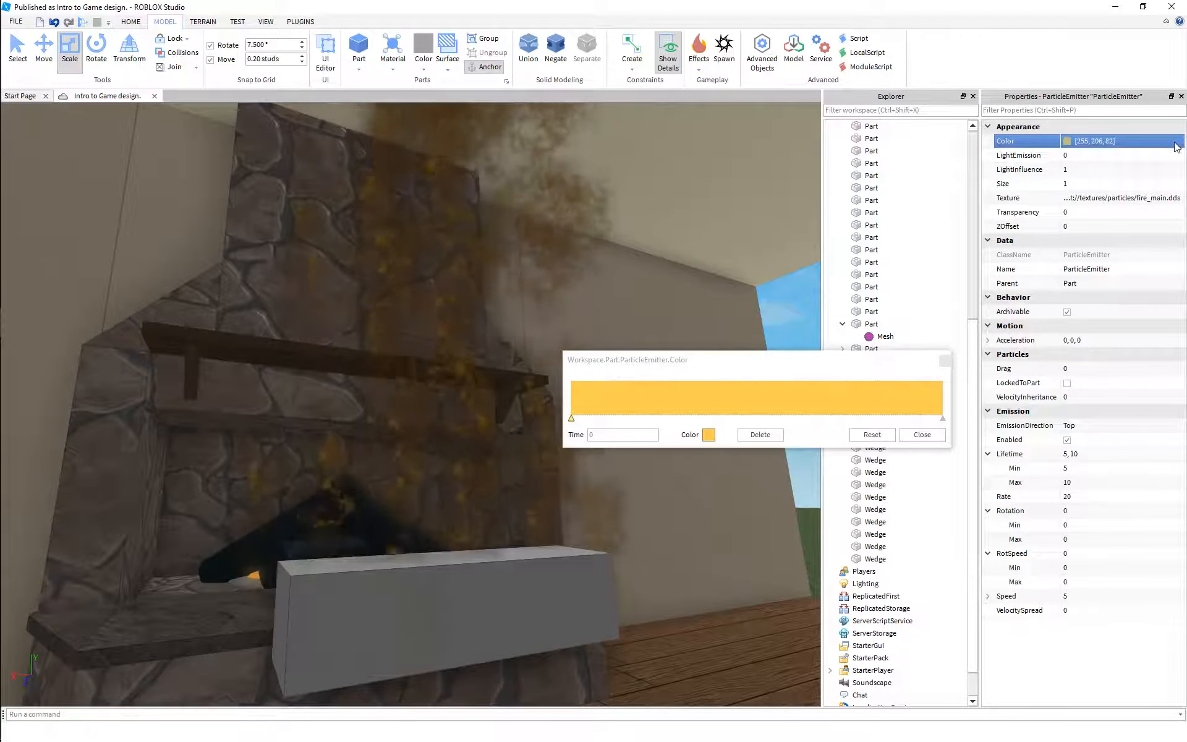
pyautogui.click(930, 431)
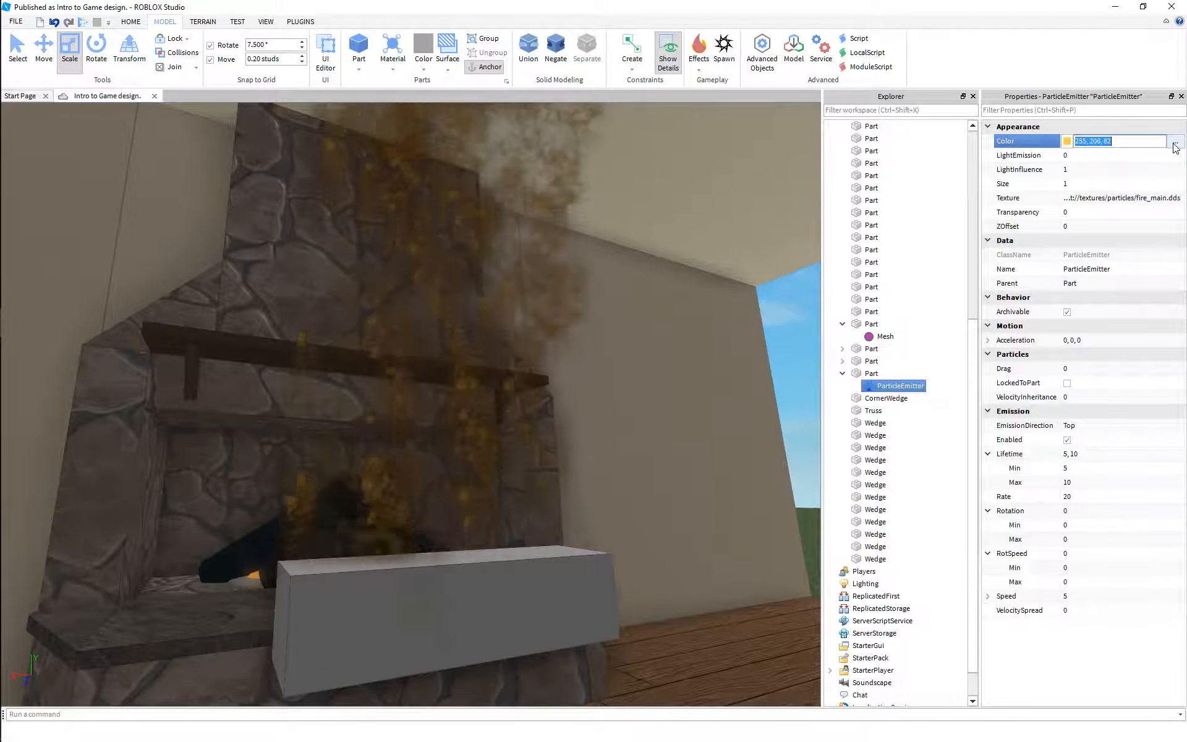
pyautogui.click(1107, 141)
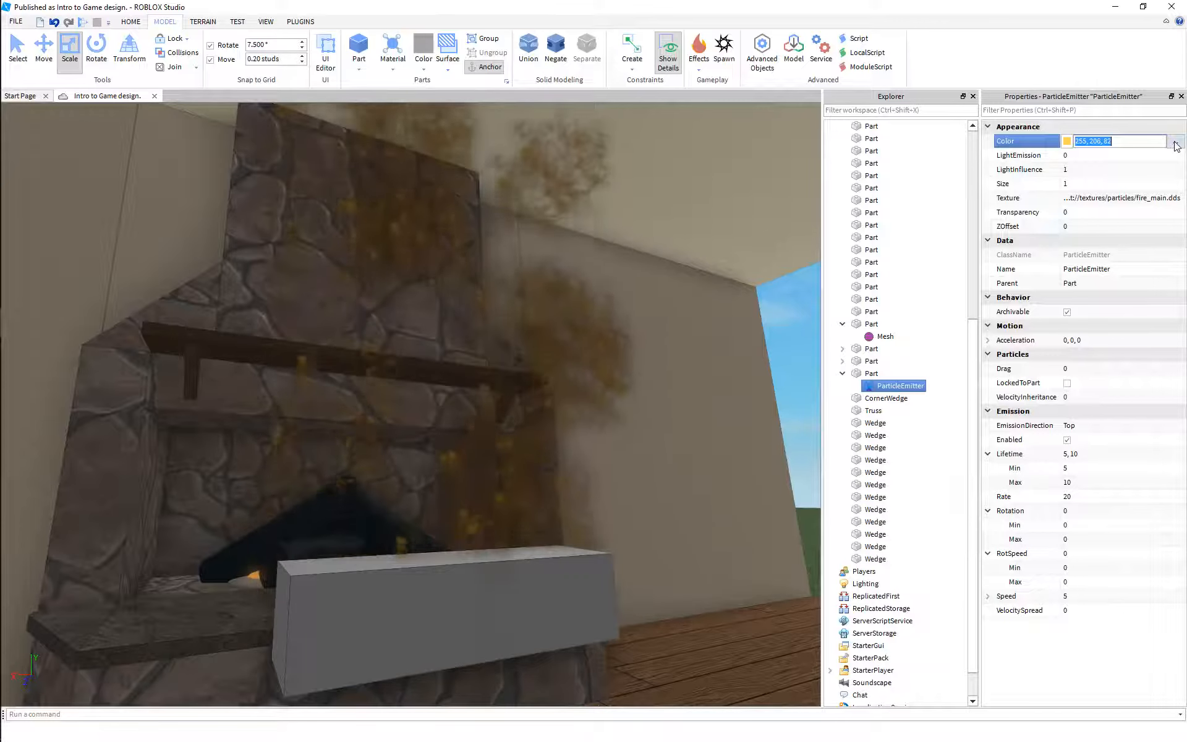
# Open the ParticleEmitter's colour gradient and set its starting keypoint to a light cyan of 129, 245, 255
pyautogui.click(1175, 142)
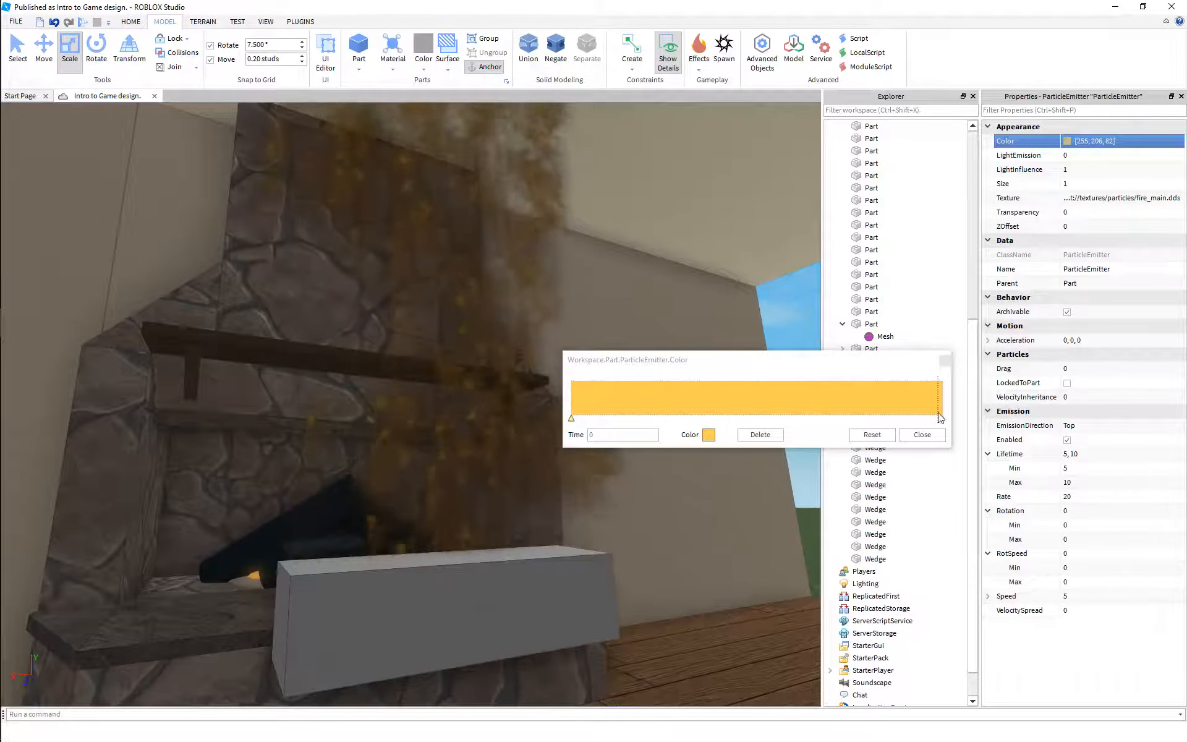
pyautogui.click(572, 419)
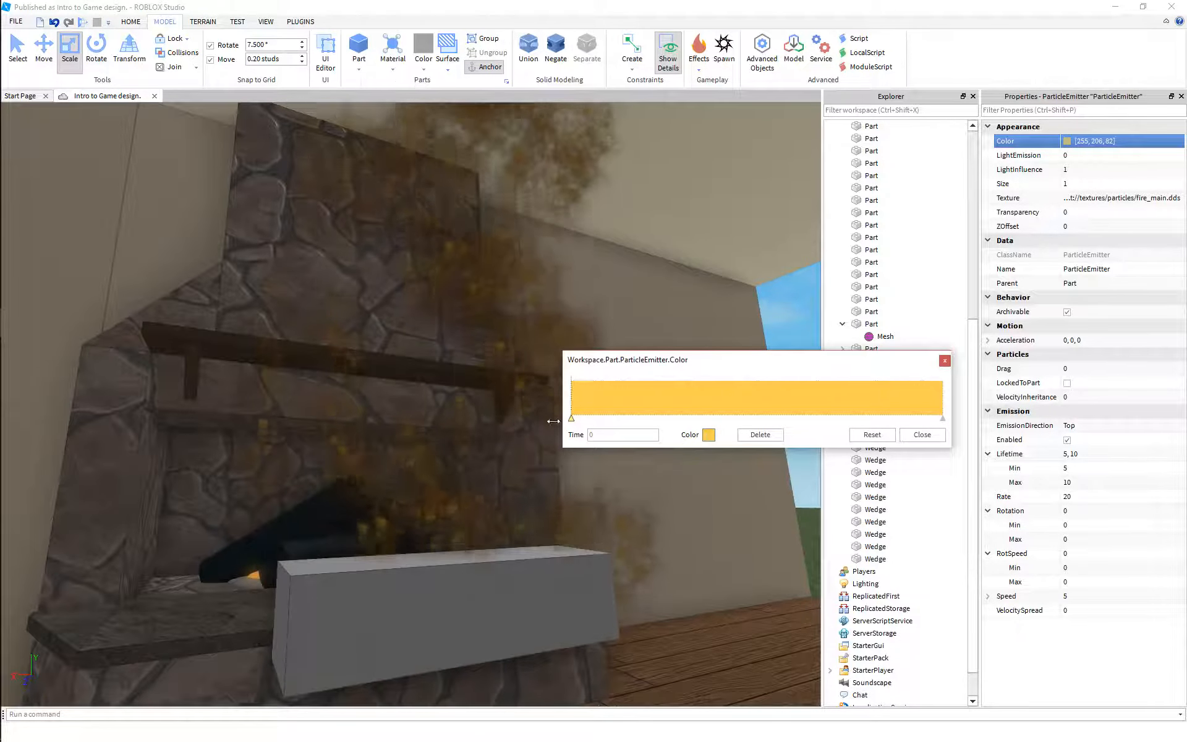
pyautogui.click(708, 436)
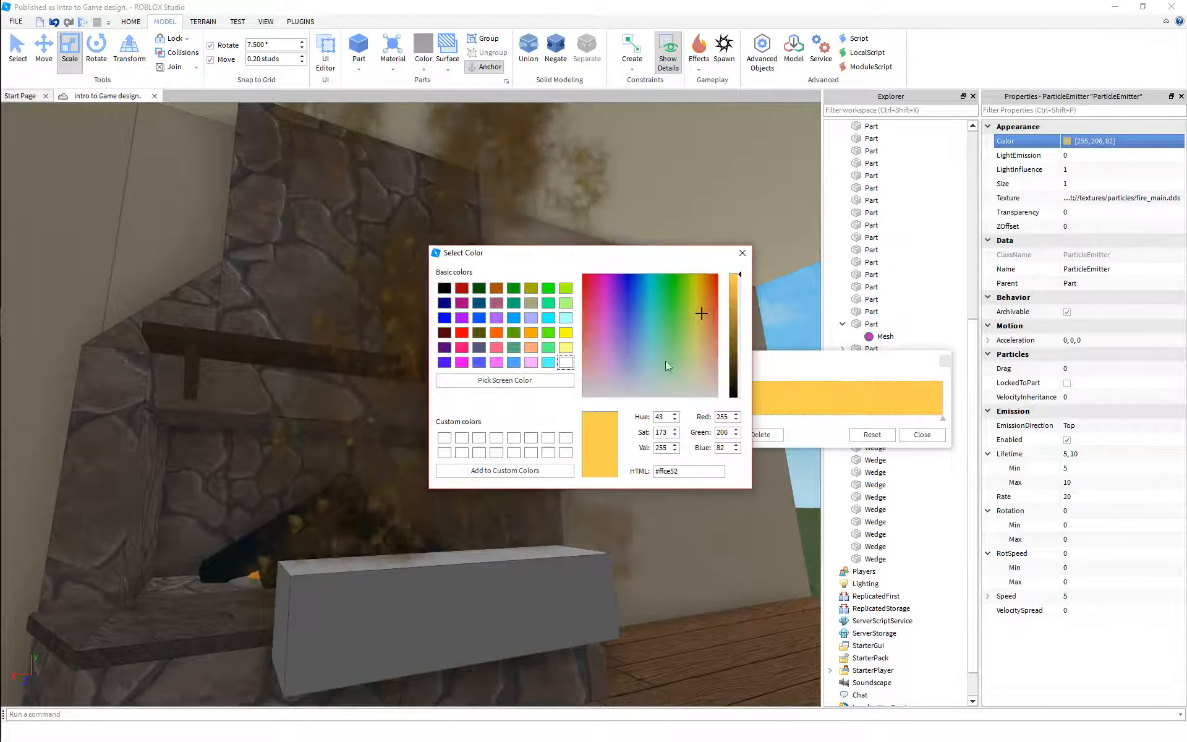
pyautogui.click(647, 337)
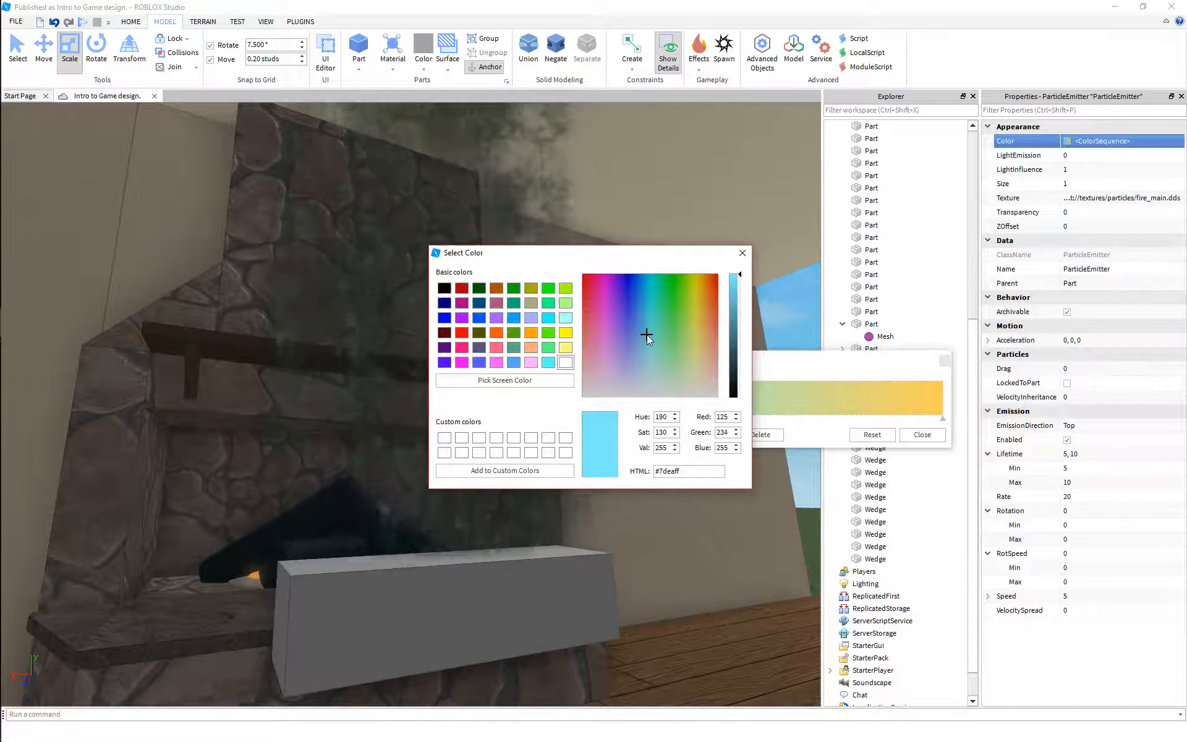
pyautogui.moveTo(647, 335); pyautogui.dragTo(649, 339)
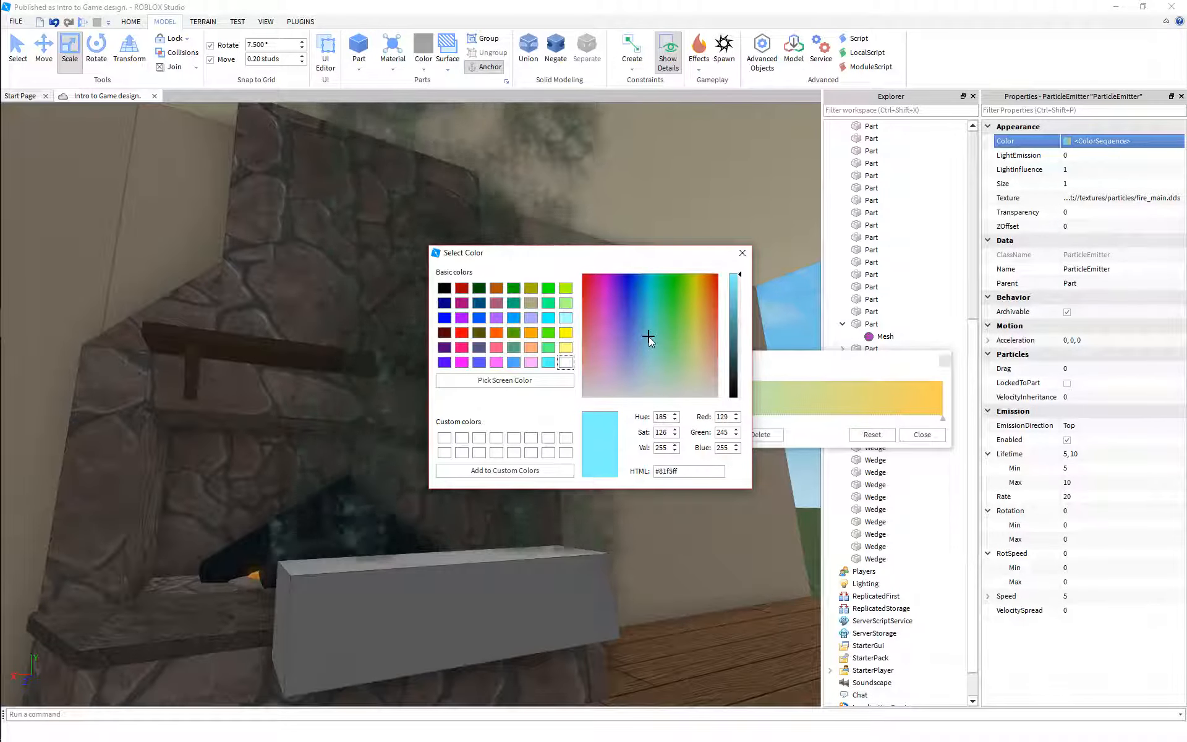
pyautogui.click(742, 253)
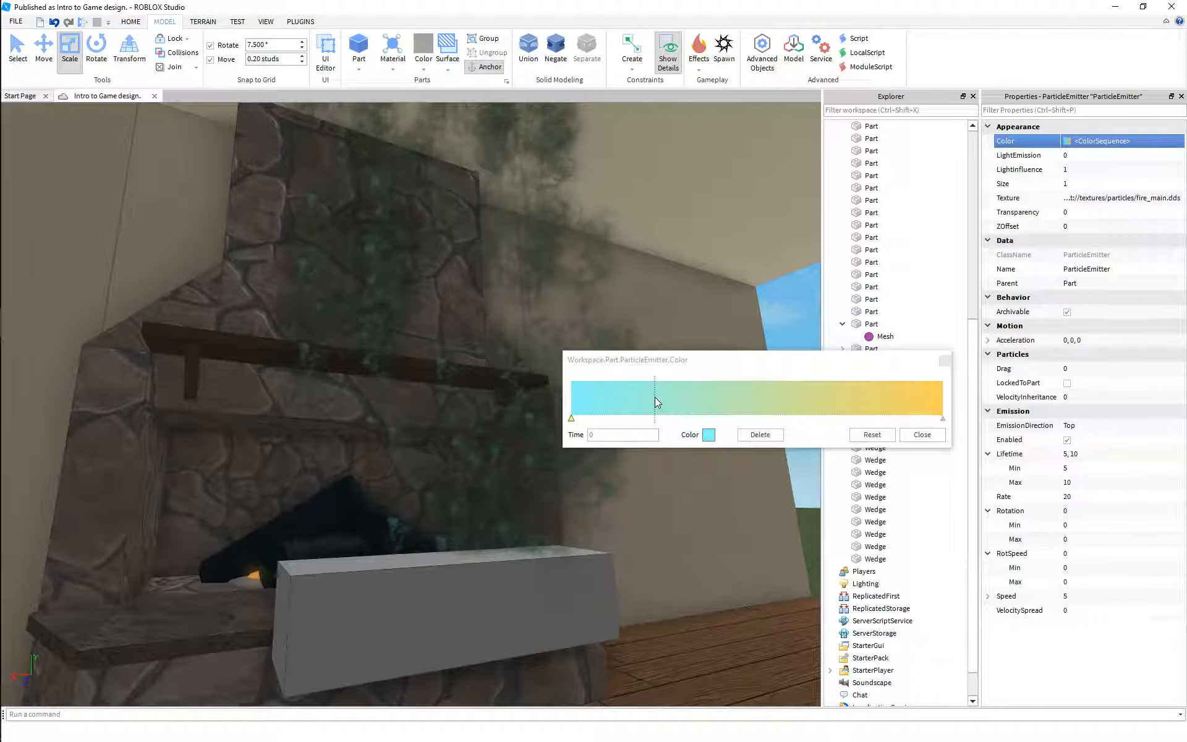
# Add a colour keypoint at time 0.275 in the gradient and make it yellow, 234, 209, 81
pyautogui.click(673, 399)
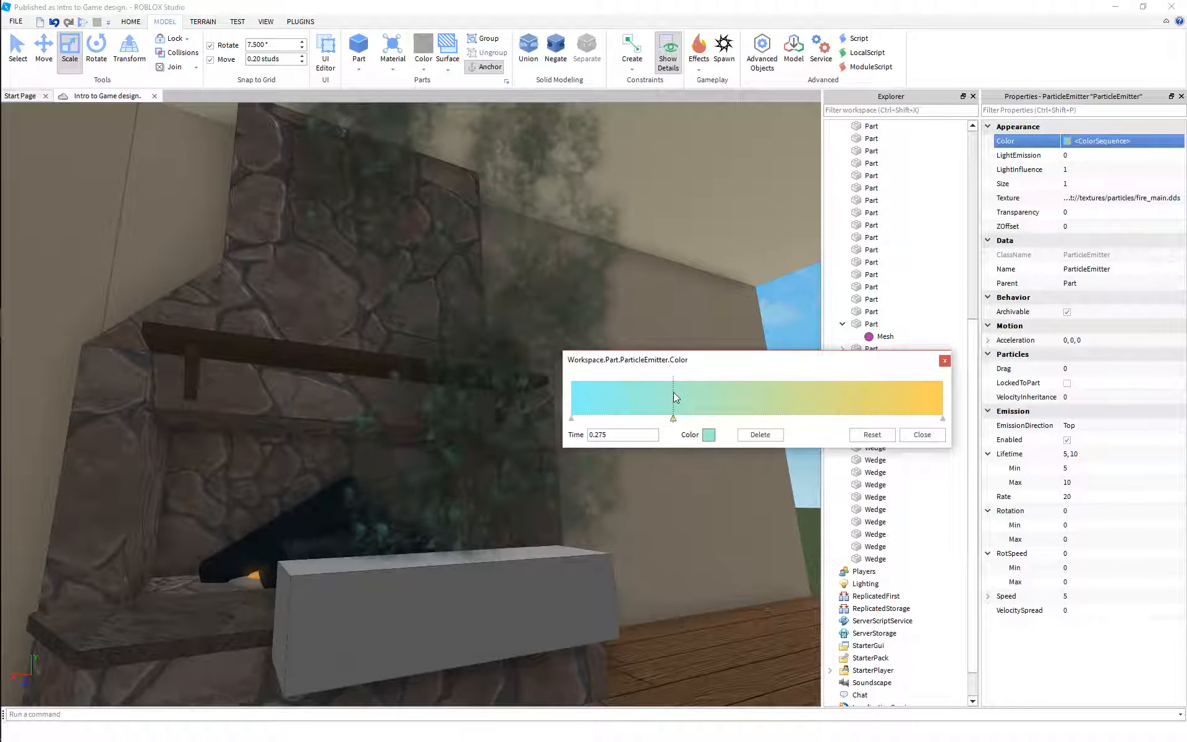
pyautogui.click(708, 435)
pyautogui.moveTo(700, 344); pyautogui.dragTo(699, 317)
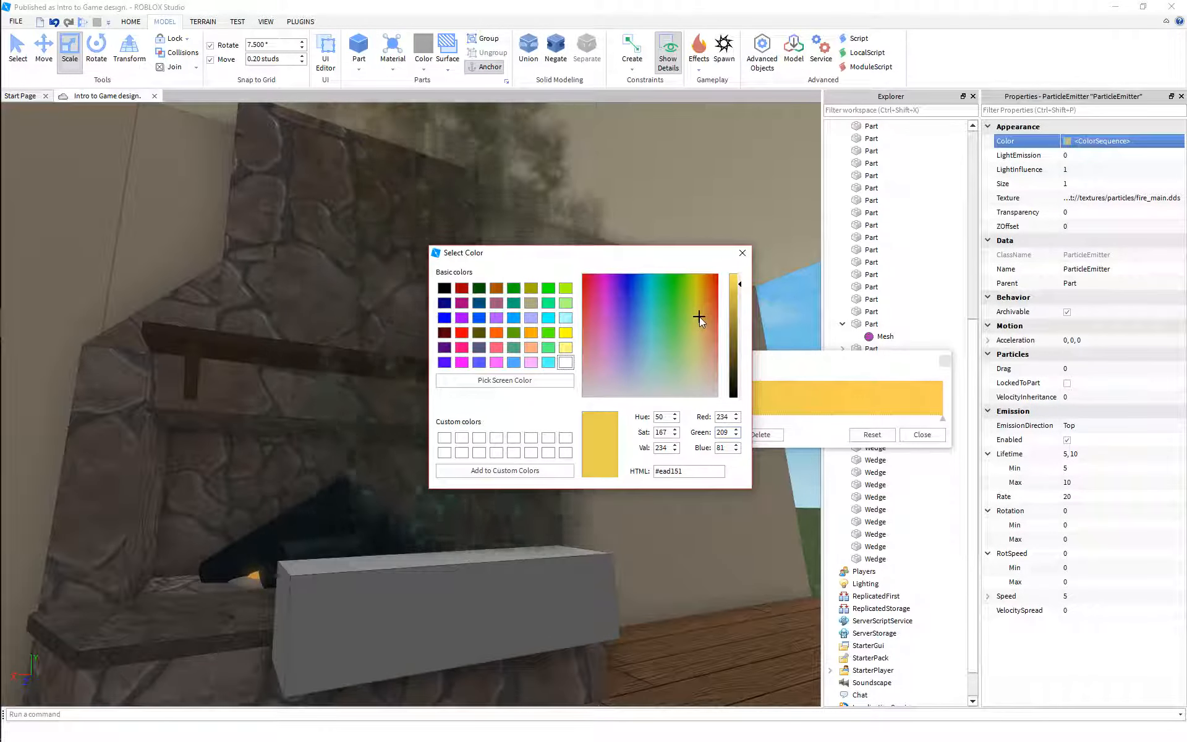
pyautogui.click(742, 253)
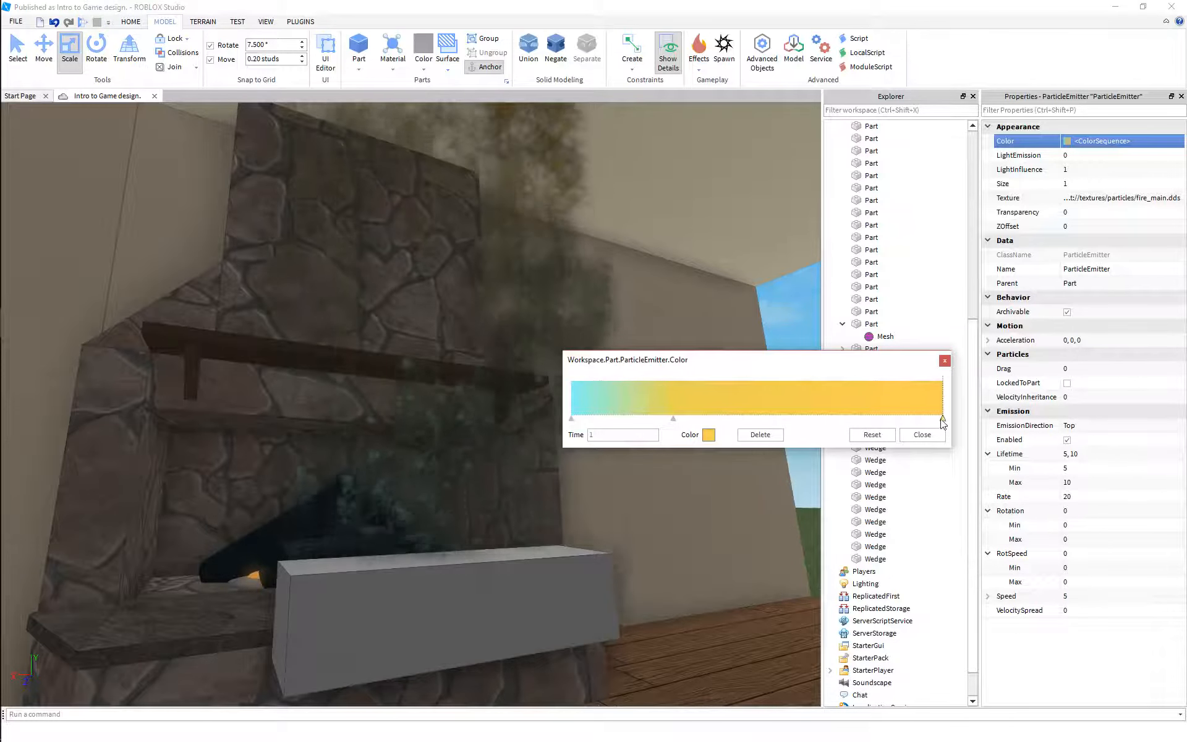
# Set the gradient's final keypoint to an orange-red of 255, 76, 17 and close the gradient editor
pyautogui.click(708, 434)
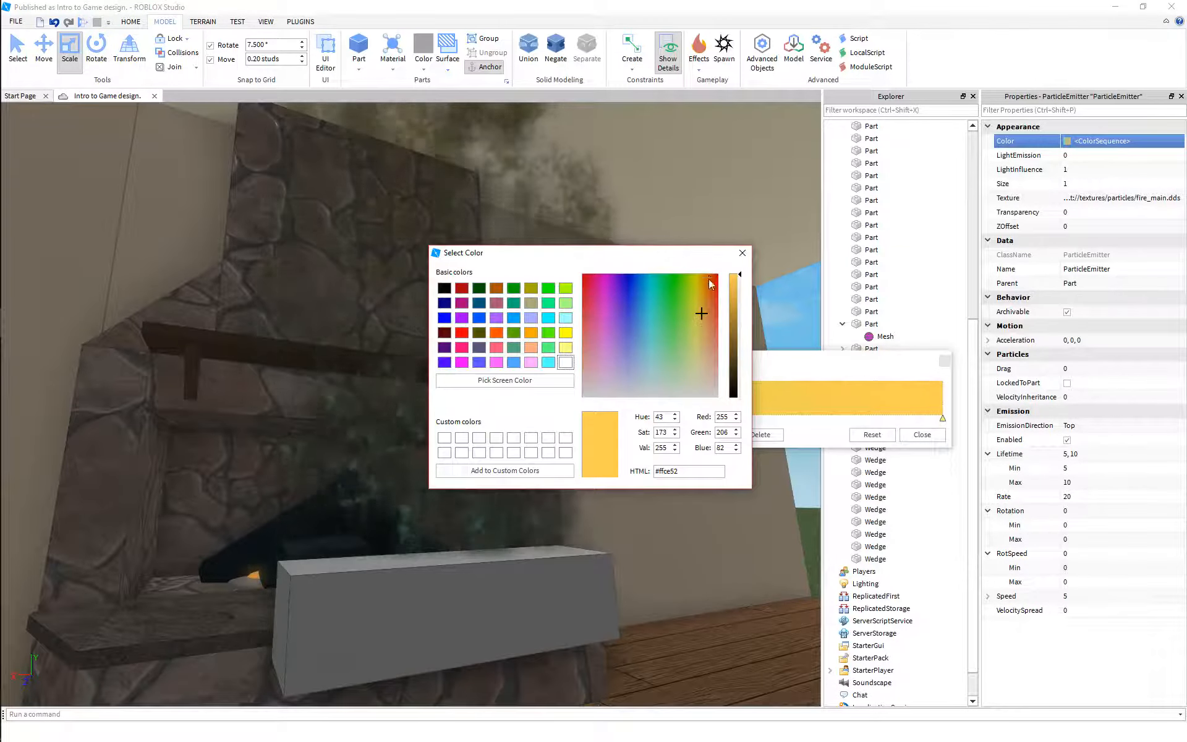
pyautogui.moveTo(703, 298); pyautogui.dragTo(712, 283)
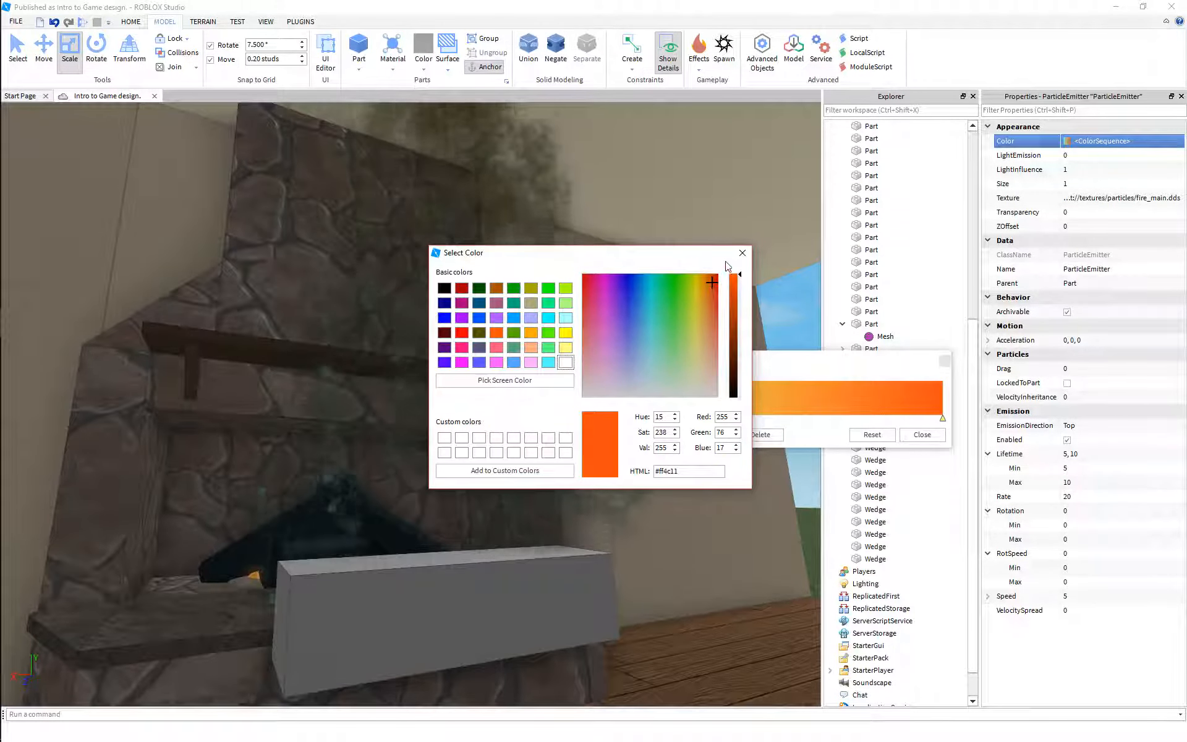
pyautogui.click(744, 254)
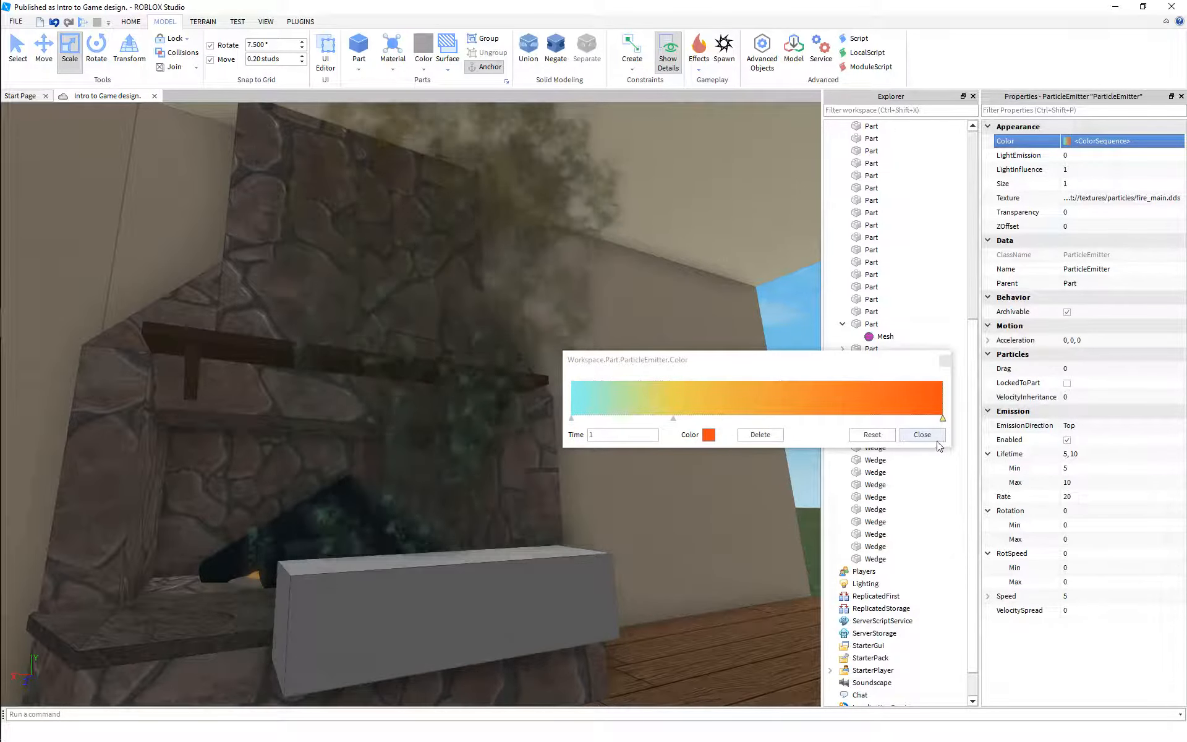
pyautogui.click(922, 434)
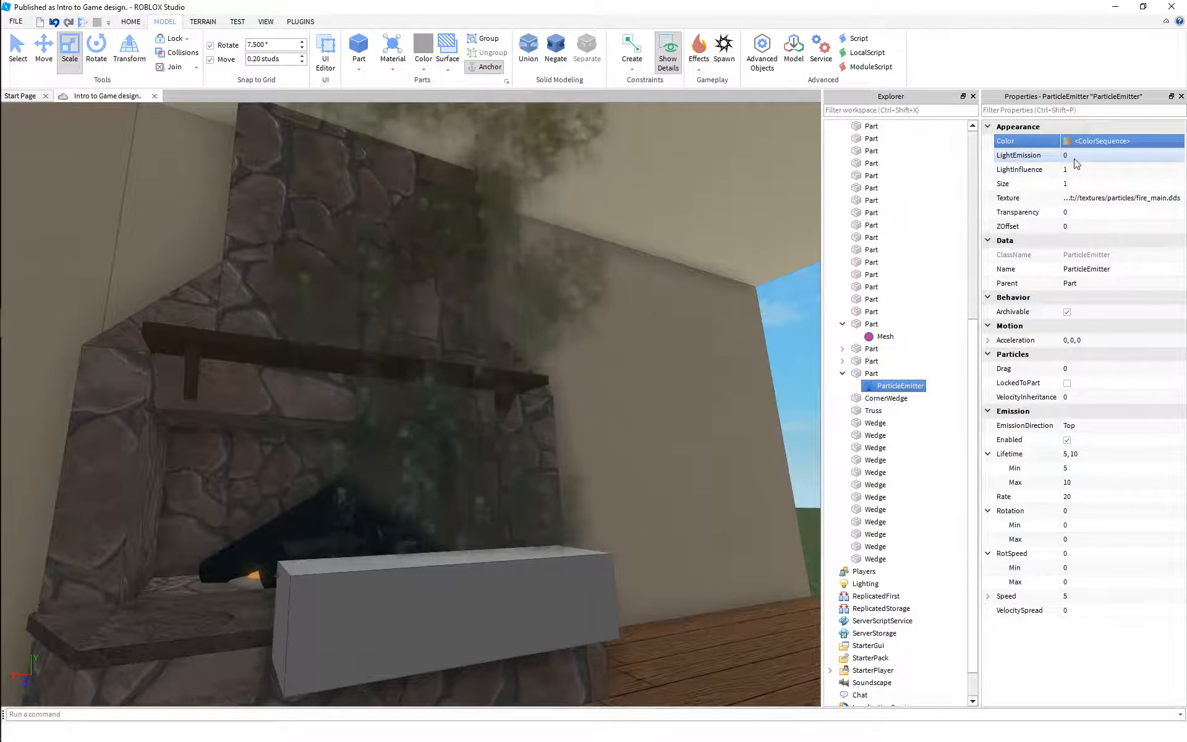
# Raise the ParticleEmitter's LightEmission to 0.8 and check the brighter particles in front of the fireplace
pyautogui.scroll(-3, 450, 387)
pyautogui.moveTo(450, 387); pyautogui.dragTo(431, 397, button='right')
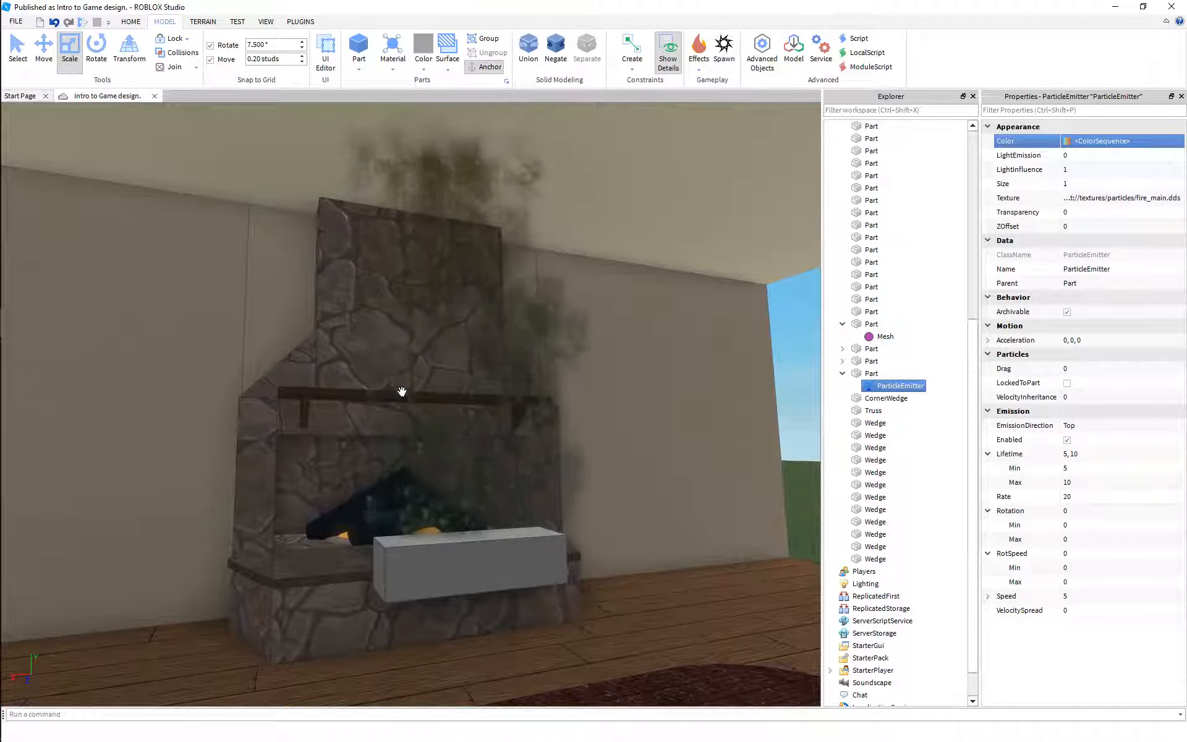
pyautogui.press('w')
pyautogui.moveTo(400, 392)
pyautogui.mouseDown(button='right')
pyautogui.moveTo(389, 400)
pyautogui.moveTo(393, 390)
pyautogui.mouseUp(button='right')
pyautogui.press('s')
pyautogui.press('a')
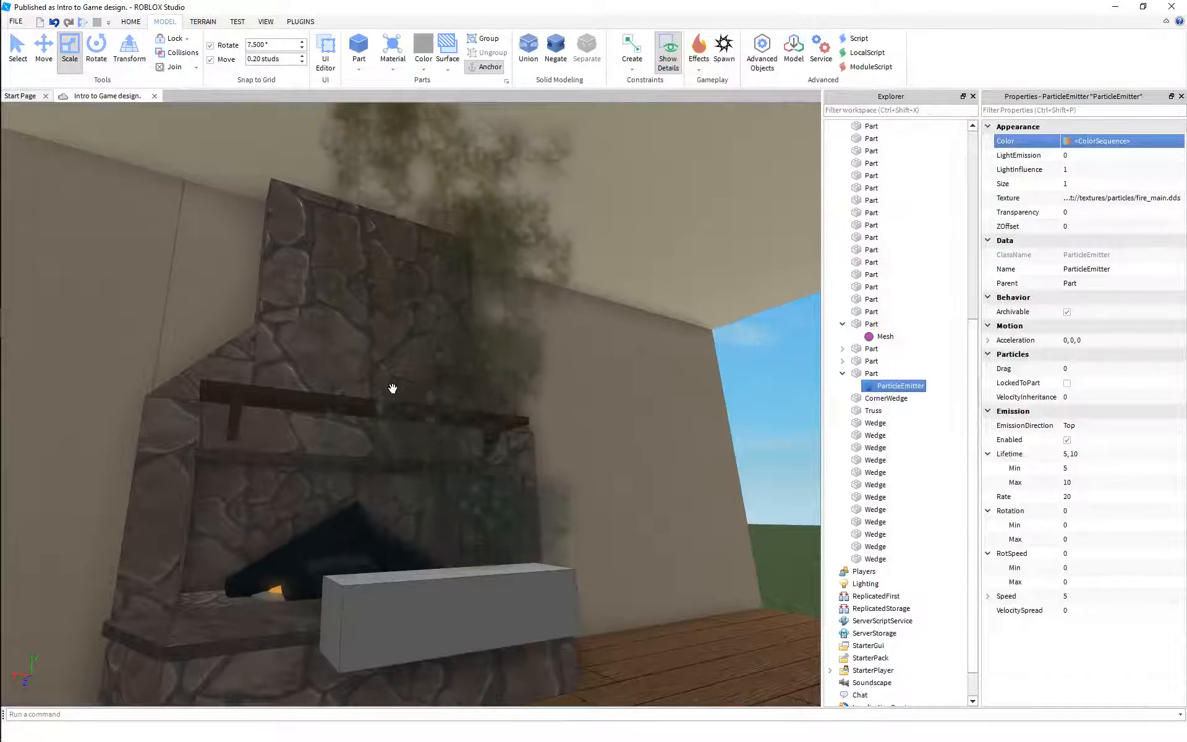
pyautogui.click(1113, 156)
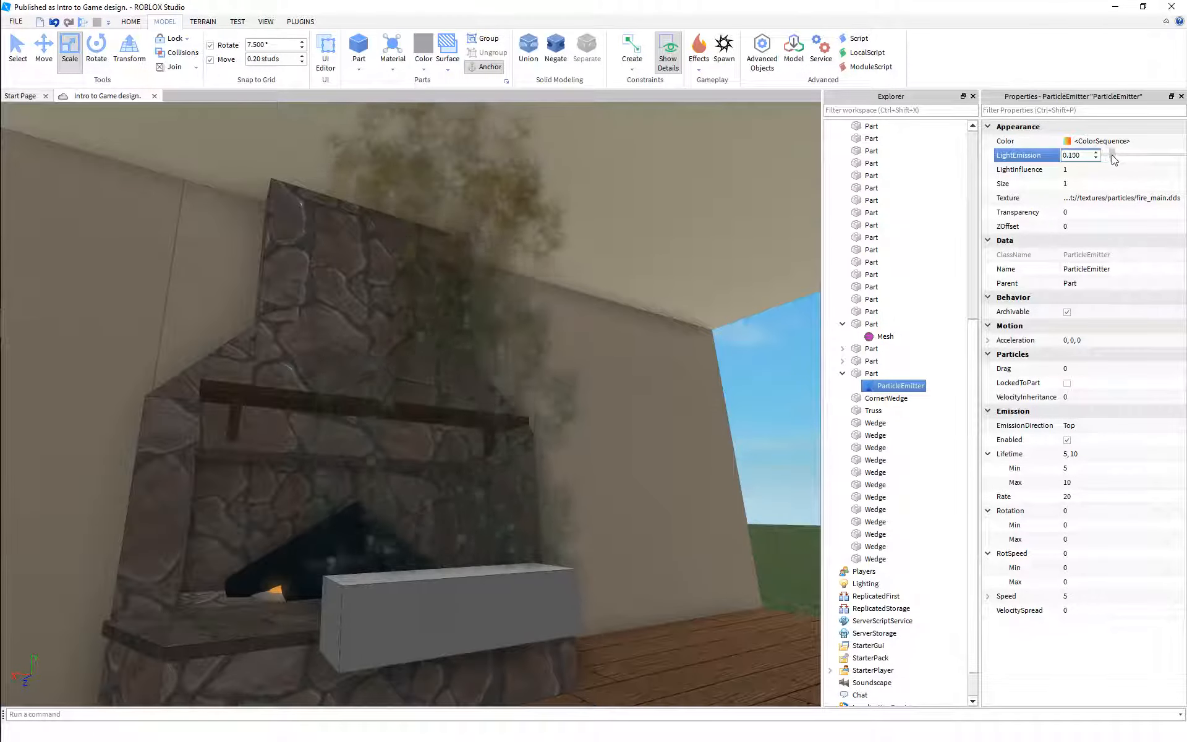
pyautogui.moveTo(1106, 158); pyautogui.dragTo(1168, 162)
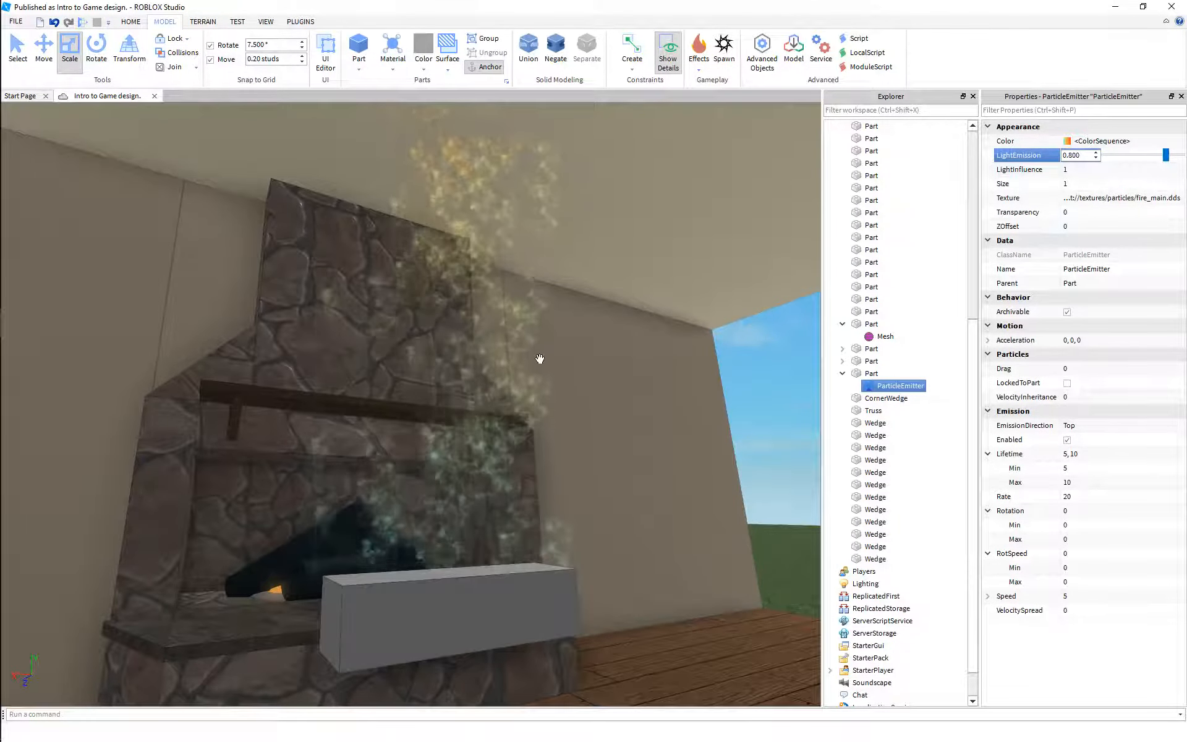
pyautogui.moveTo(546, 353); pyautogui.dragTo(546, 354, button='right')
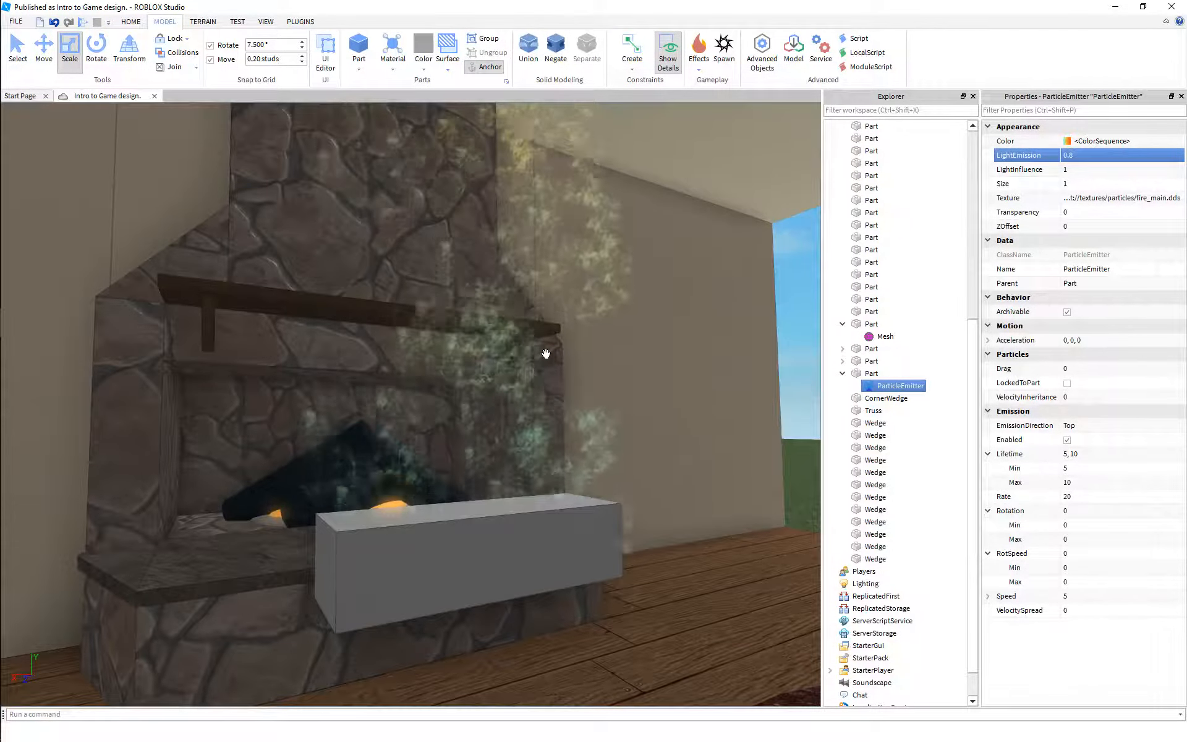
pyautogui.click(1076, 170)
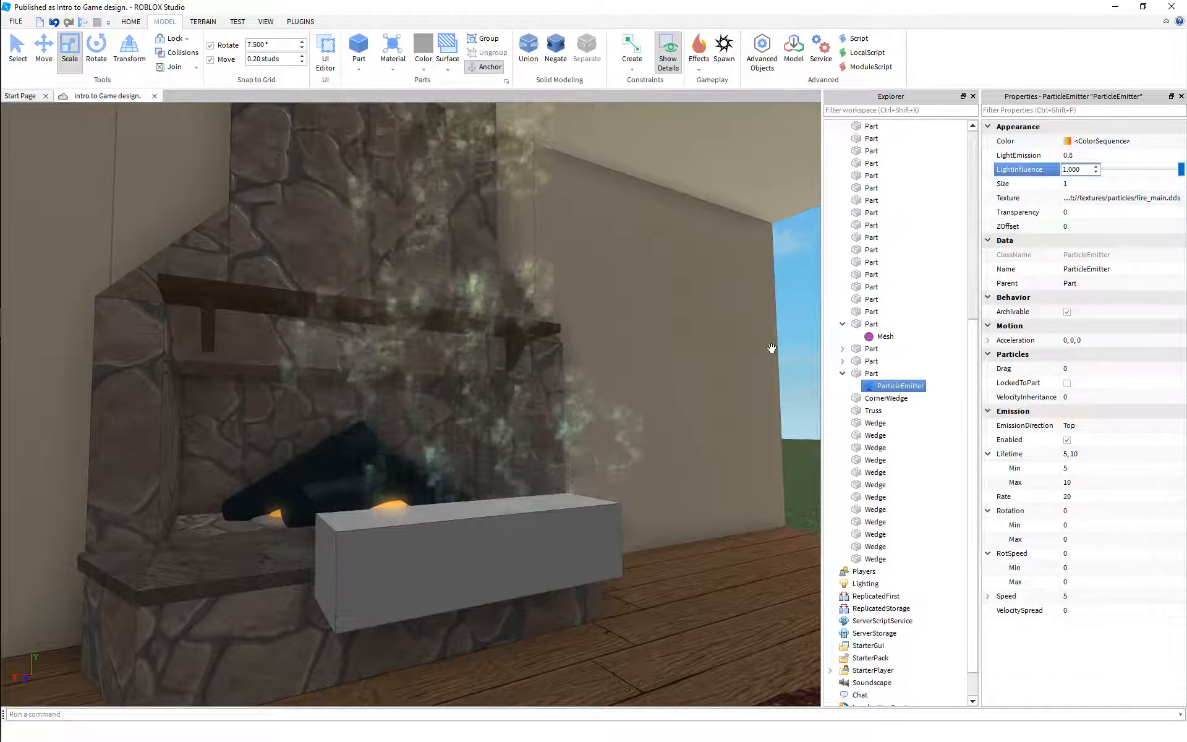
pyautogui.click(809, 336)
pyautogui.click(900, 385)
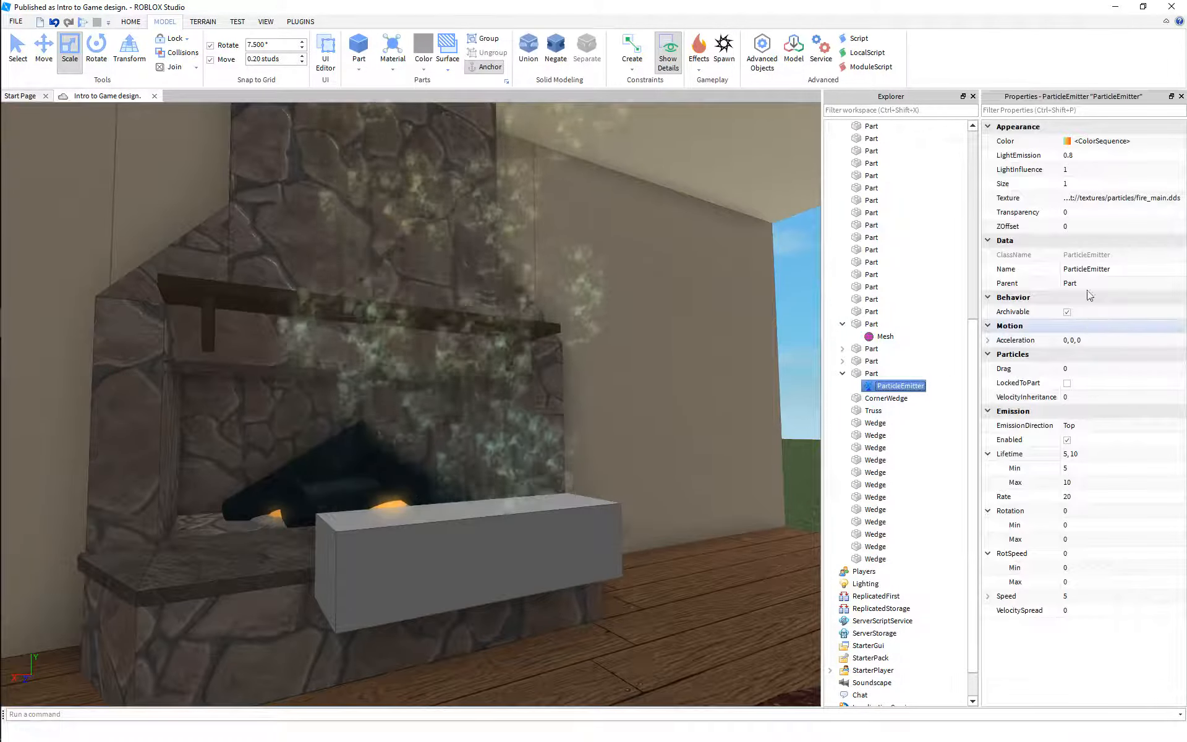
# Set the ParticleEmitter's Size to 0.5
pyautogui.click(1073, 182)
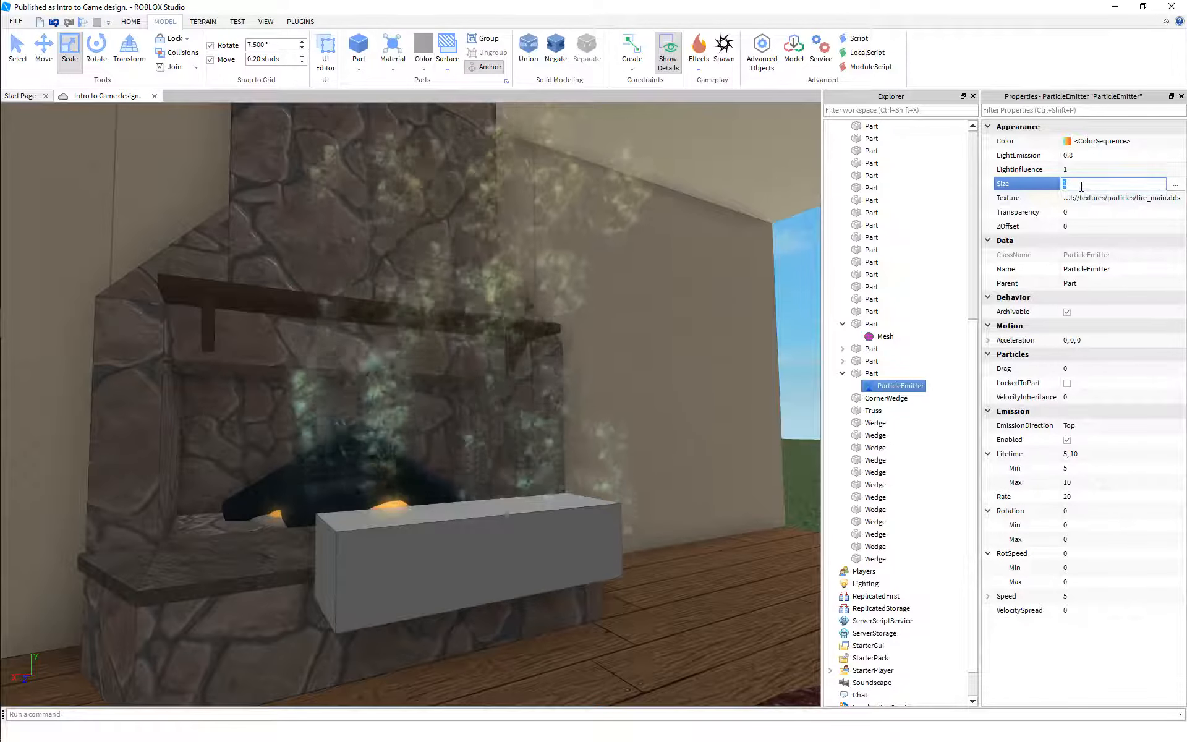
pyautogui.write('0.5')
pyautogui.press('Return')
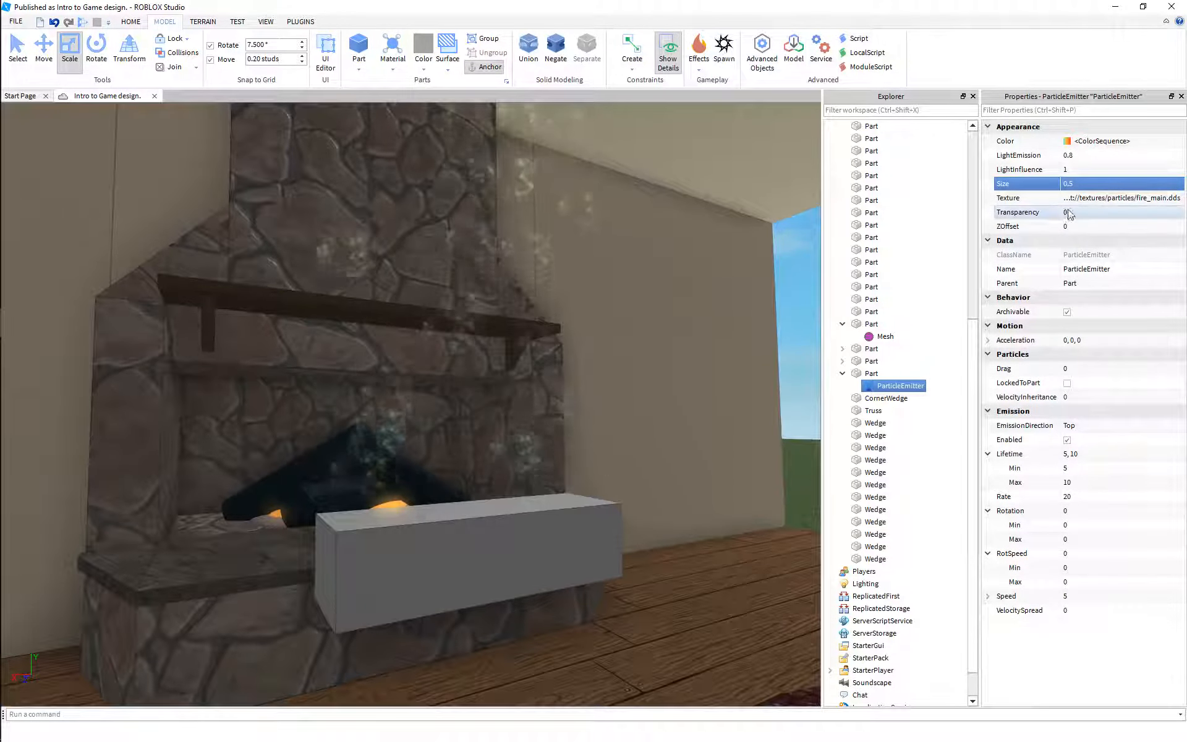
# Open the ParticleEmitter's Size curve graph and lower its starting keypoint to a value of 0.299
pyautogui.click(1173, 184)
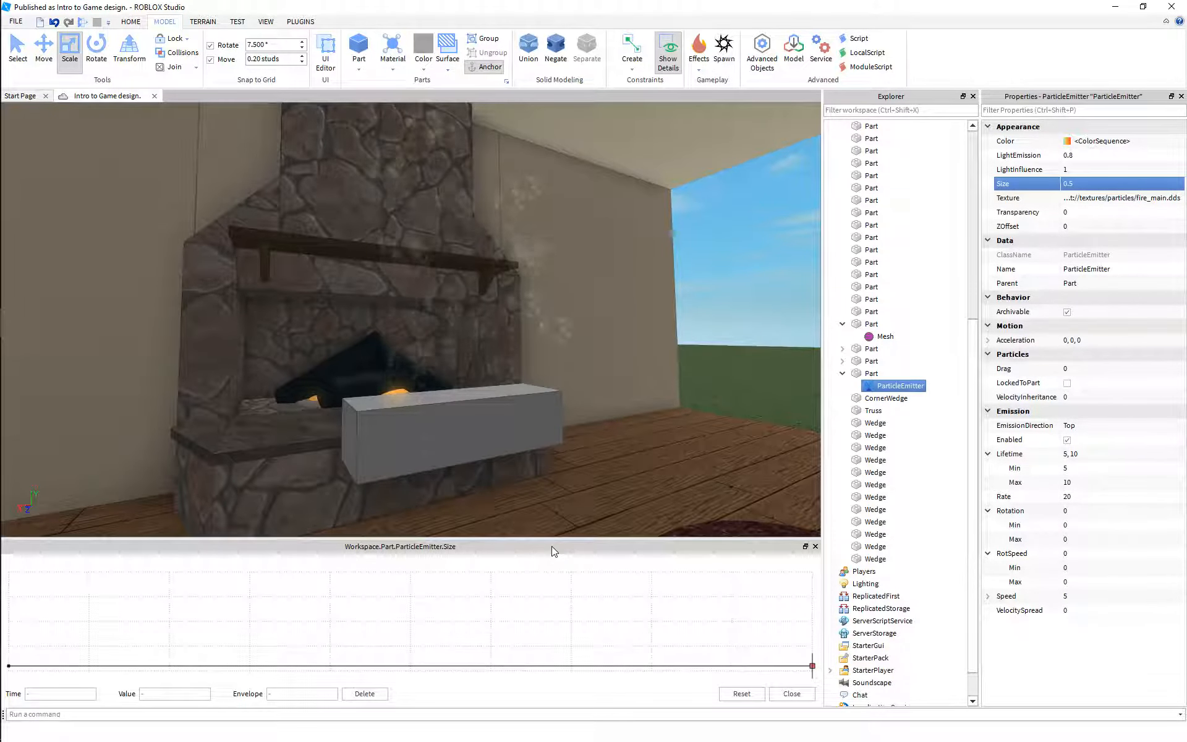
pyautogui.moveTo(554, 551); pyautogui.dragTo(985, 473)
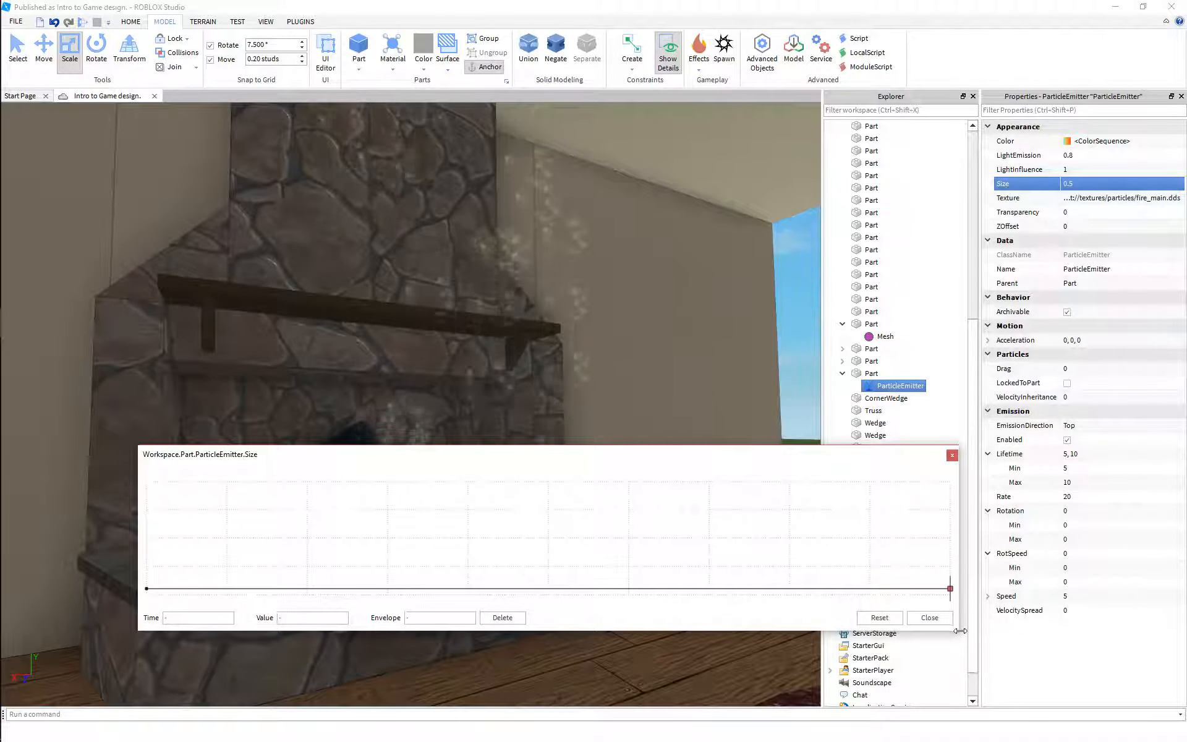
pyautogui.moveTo(960, 632); pyautogui.dragTo(773, 662)
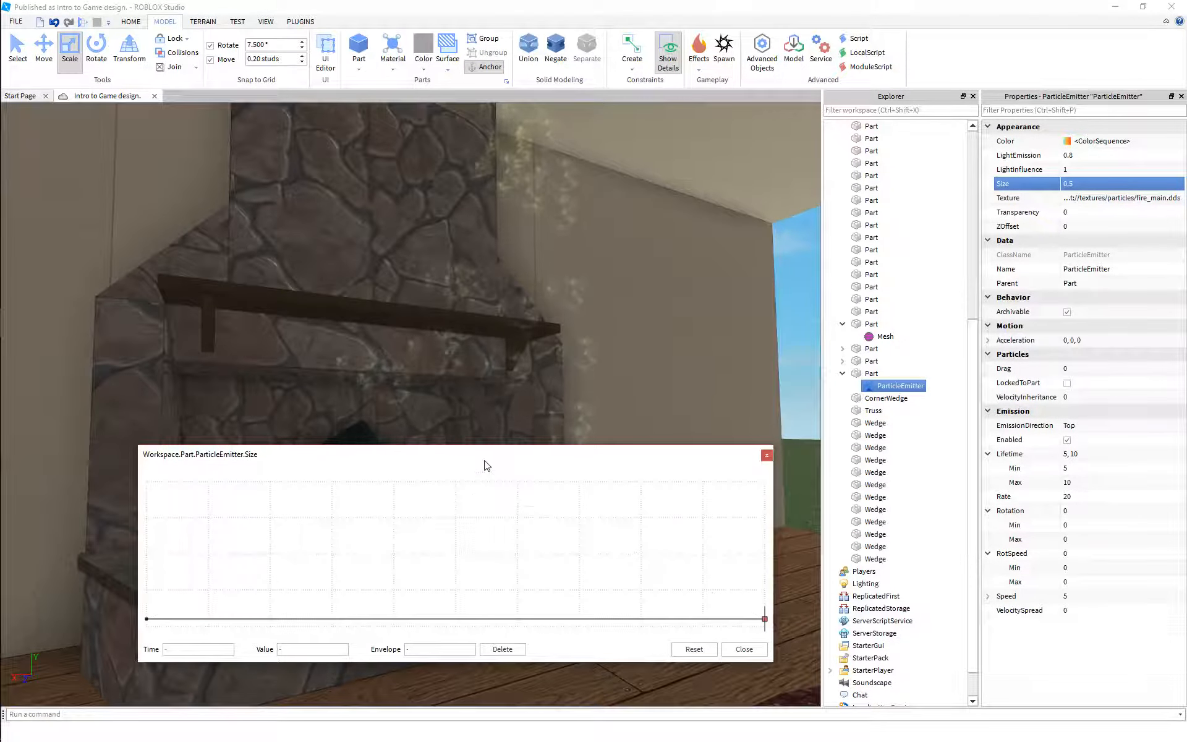
pyautogui.moveTo(484, 465); pyautogui.dragTo(489, 438)
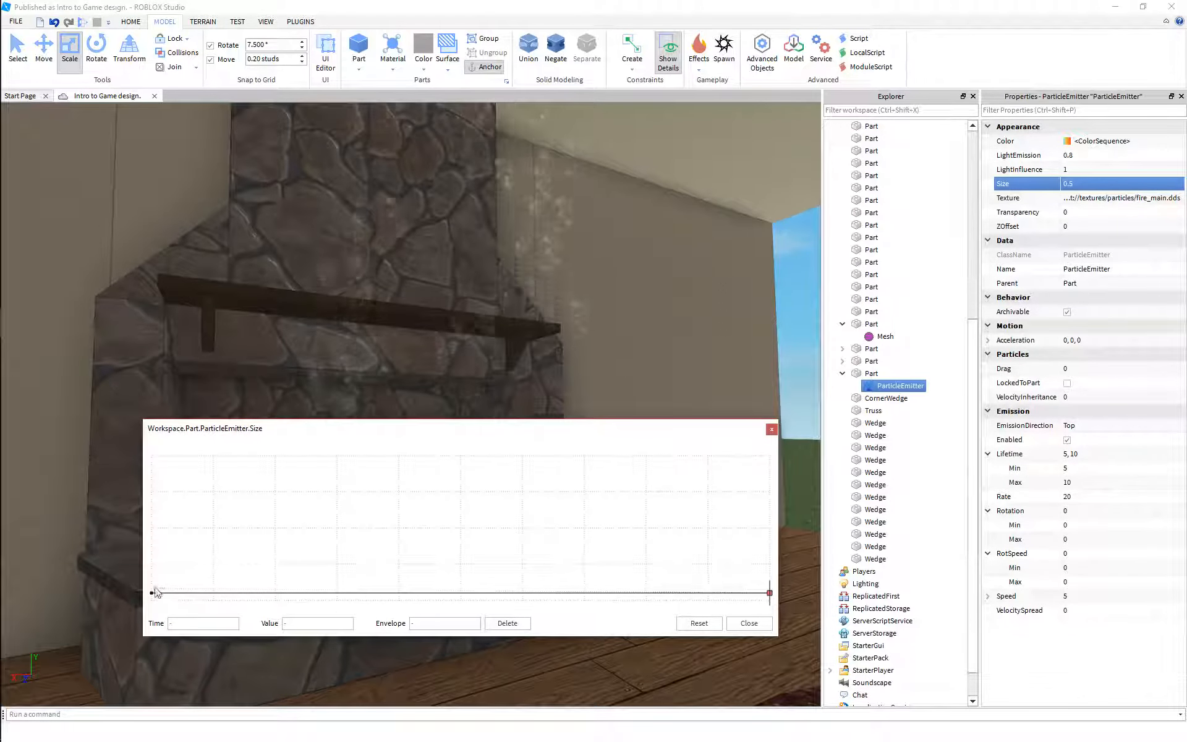
pyautogui.moveTo(151, 593); pyautogui.dragTo(152, 597)
pyautogui.moveTo(397, 441); pyautogui.dragTo(294, 567)
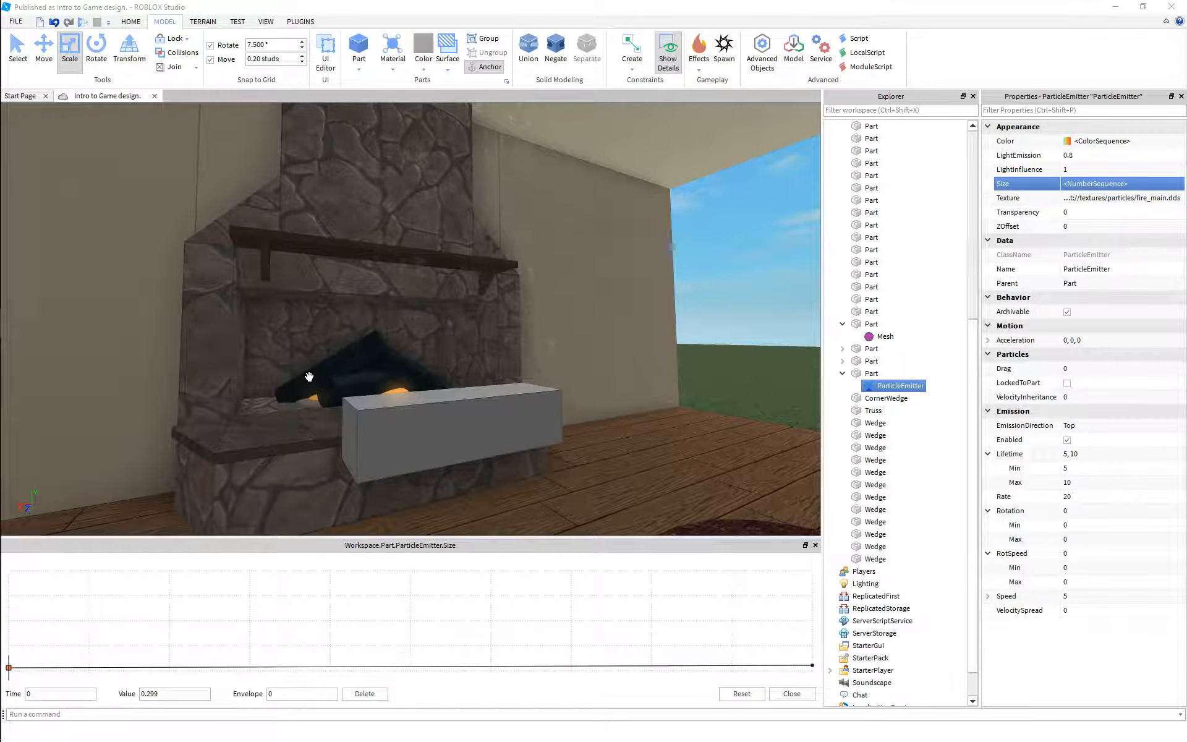
# Add a keypoint halfway along the Size curve at time 0.502 with a value of 0.617
pyautogui.press('w')
pyautogui.moveTo(503, 394); pyautogui.dragTo(504, 394, button='right')
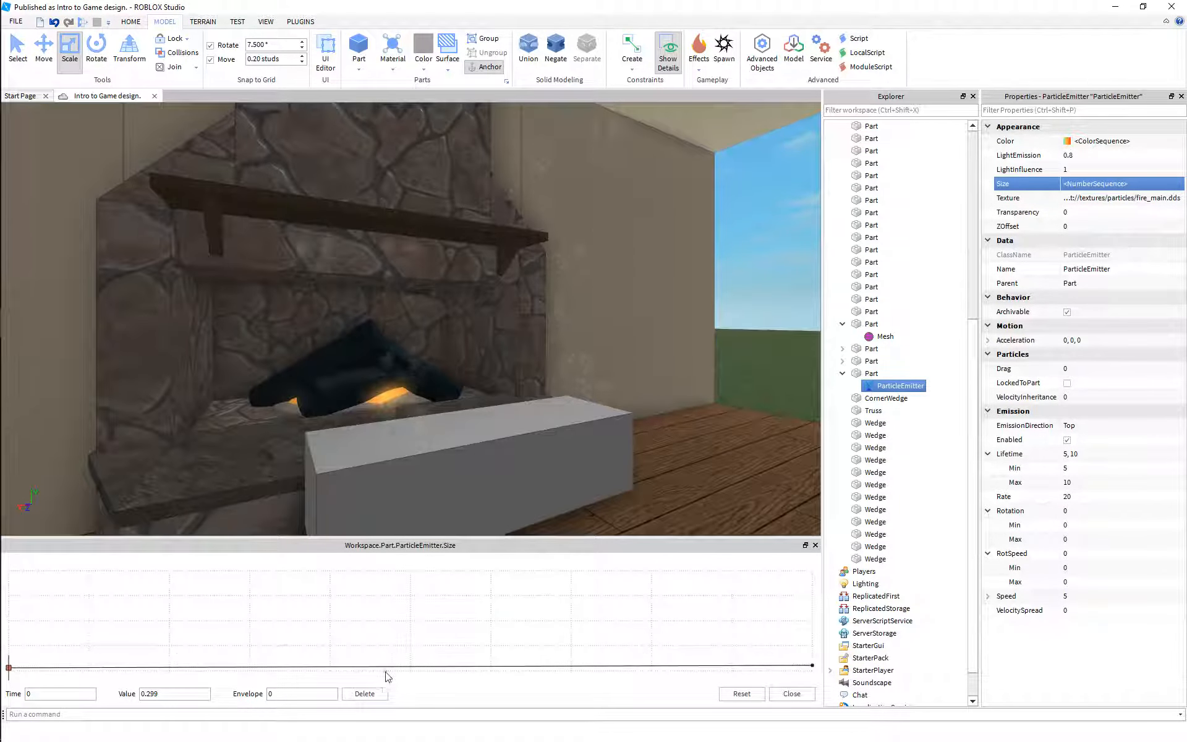
pyautogui.click(410, 662)
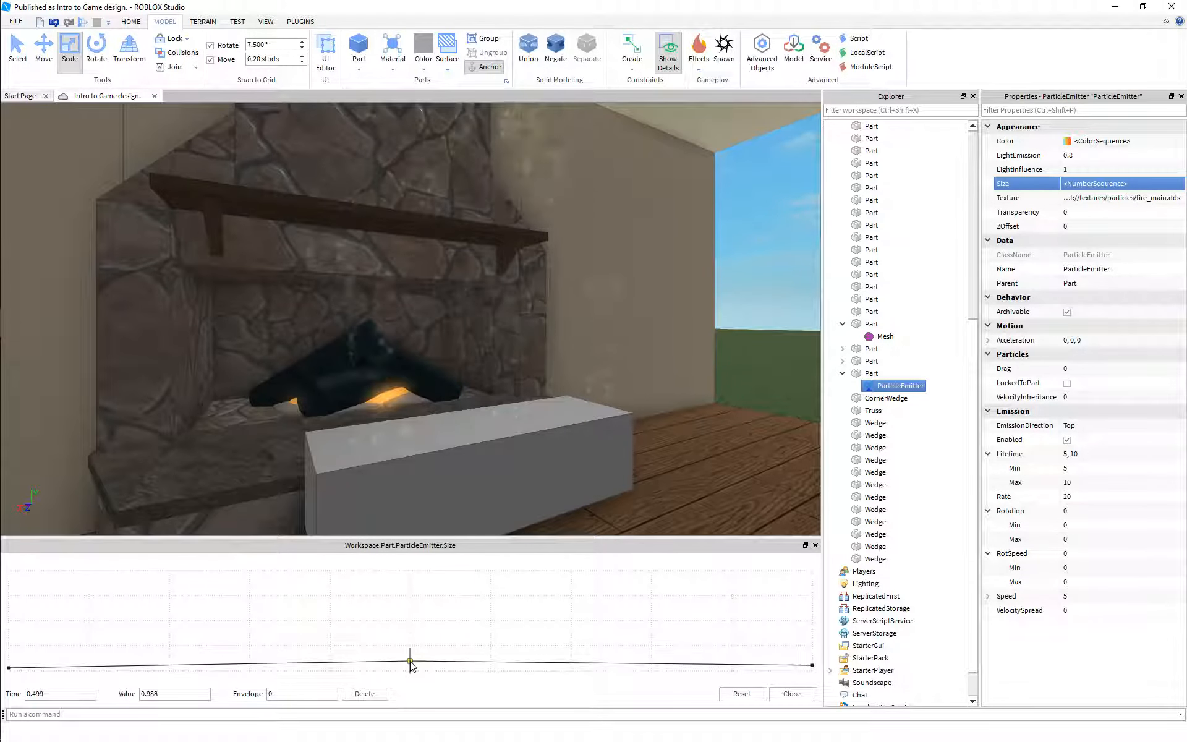
pyautogui.moveTo(409, 661); pyautogui.dragTo(411, 665)
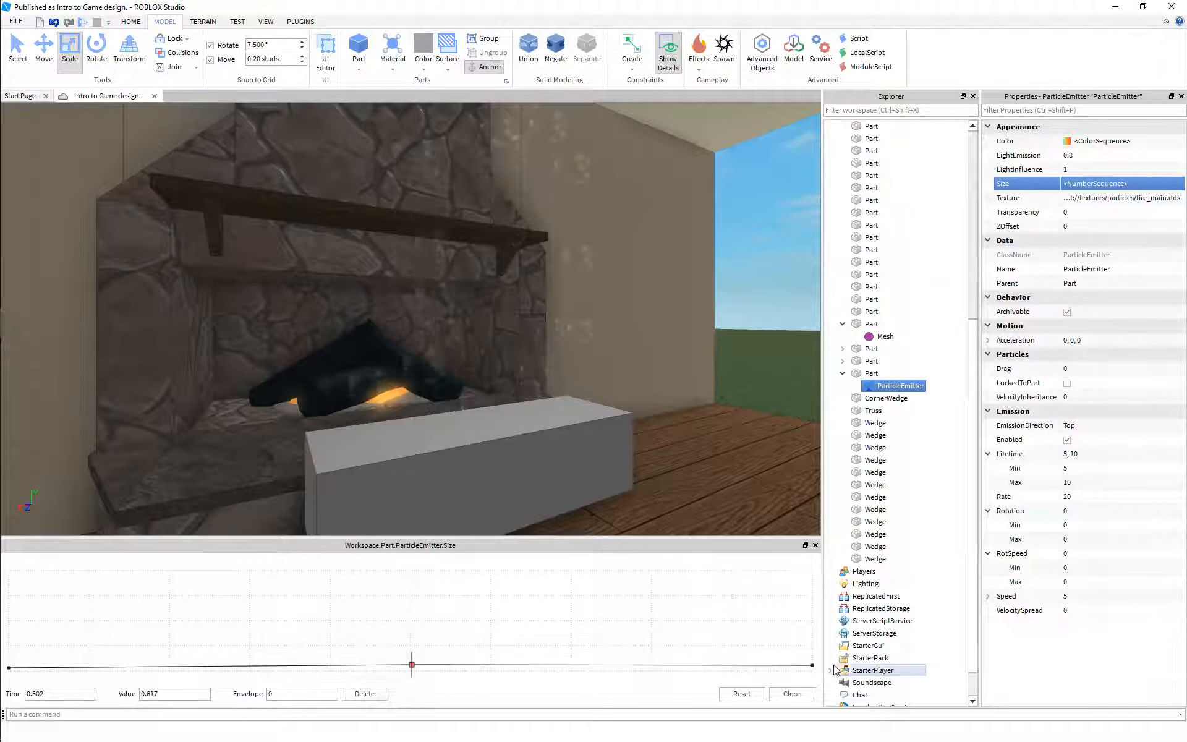
# Lower the Size curve's final keypoint to a value of 0.185 and close the graph
pyautogui.click(811, 665)
pyautogui.moveTo(814, 671); pyautogui.dragTo(815, 672)
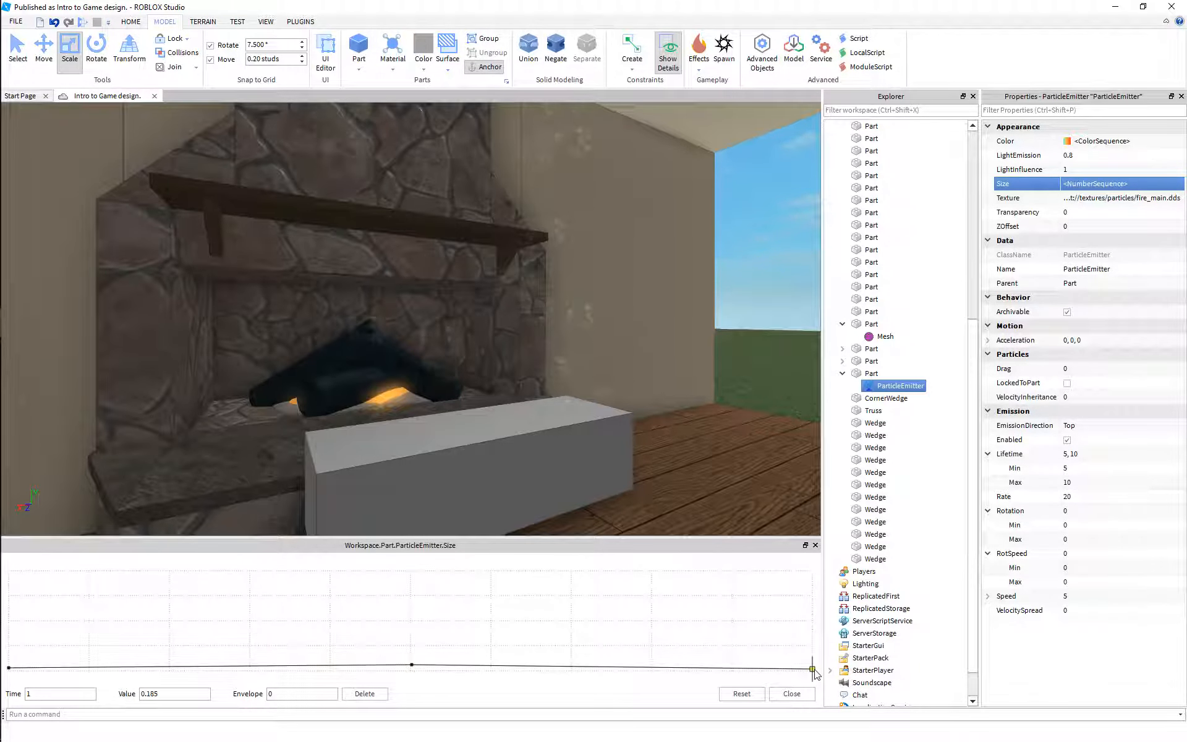
pyautogui.moveTo(605, 349); pyautogui.dragTo(595, 387, button='right')
pyautogui.press('s')
pyautogui.press('w')
pyautogui.click(802, 695)
# Examine the resized particles above the block from different distances and heights around the fireplace
pyautogui.press('s')
pyautogui.press('e')
pyautogui.press('q')
pyautogui.press('e')
pyautogui.press('w')
pyautogui.press('q')
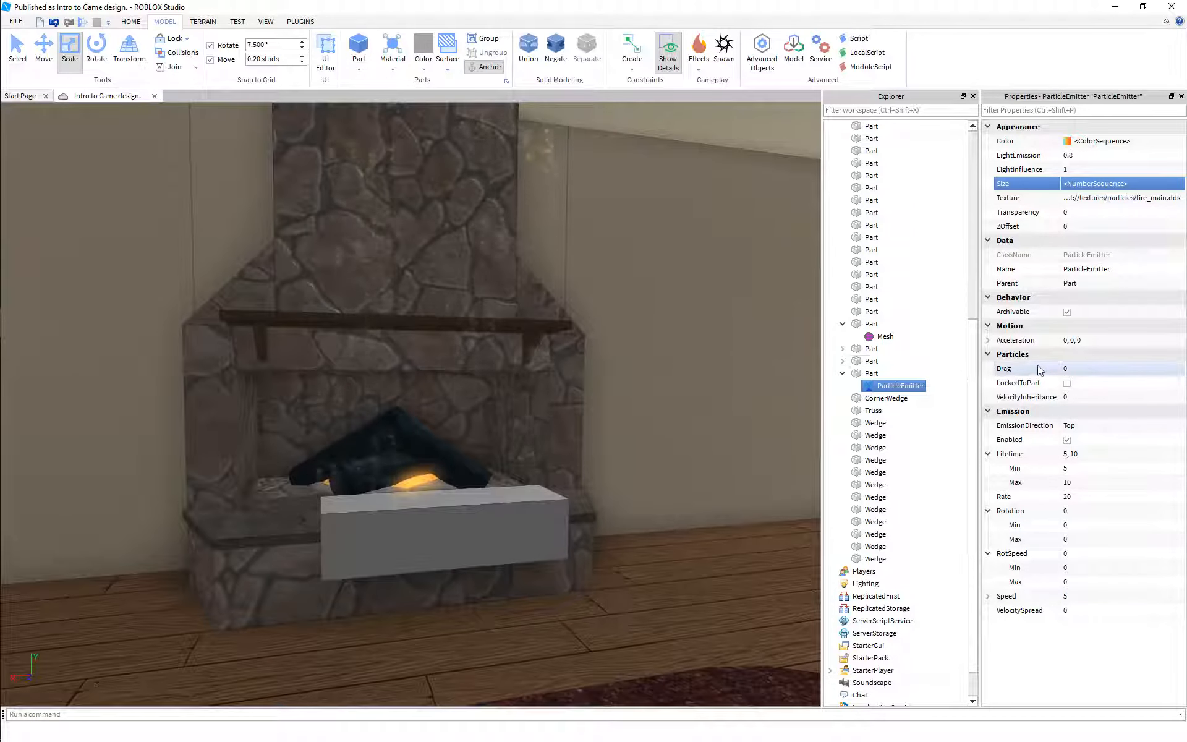
# Set the ParticleEmitter's Lifetime range to 0.5, 1
pyautogui.click(1088, 457)
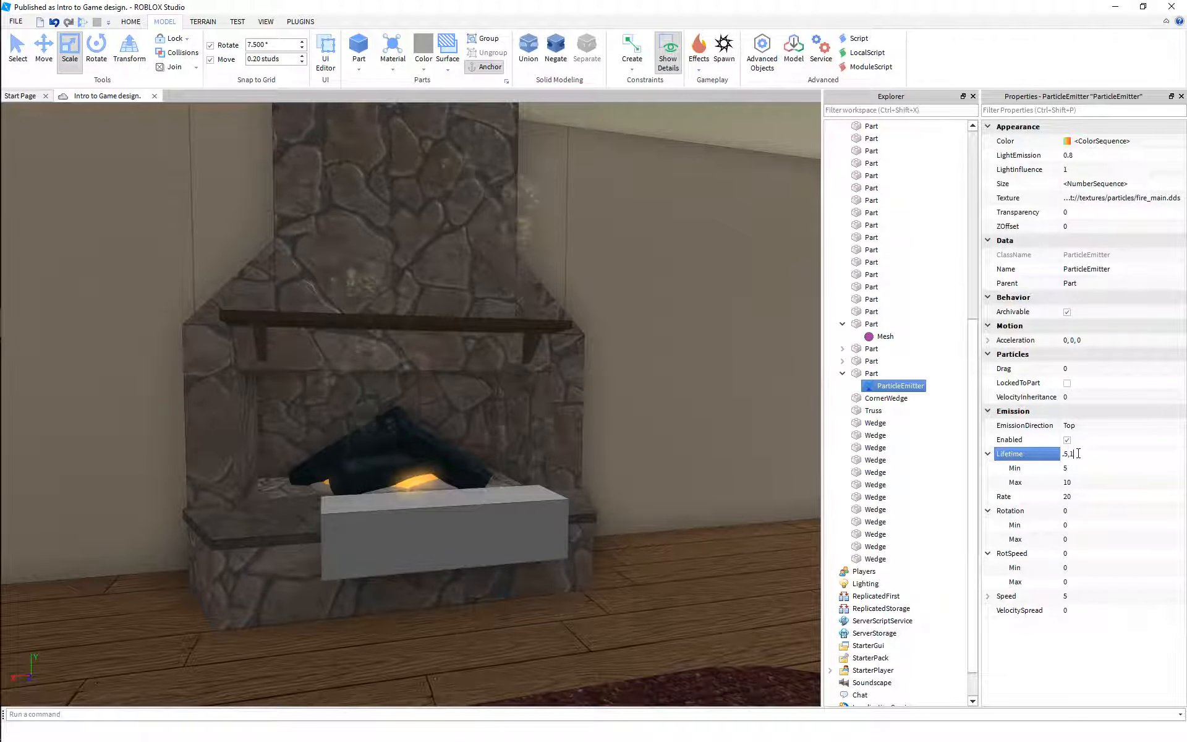
pyautogui.press('Return')
pyautogui.press('s')
pyautogui.press('a')
pyautogui.moveTo(594, 470); pyautogui.dragTo(593, 470, button='right')
pyautogui.press('w')
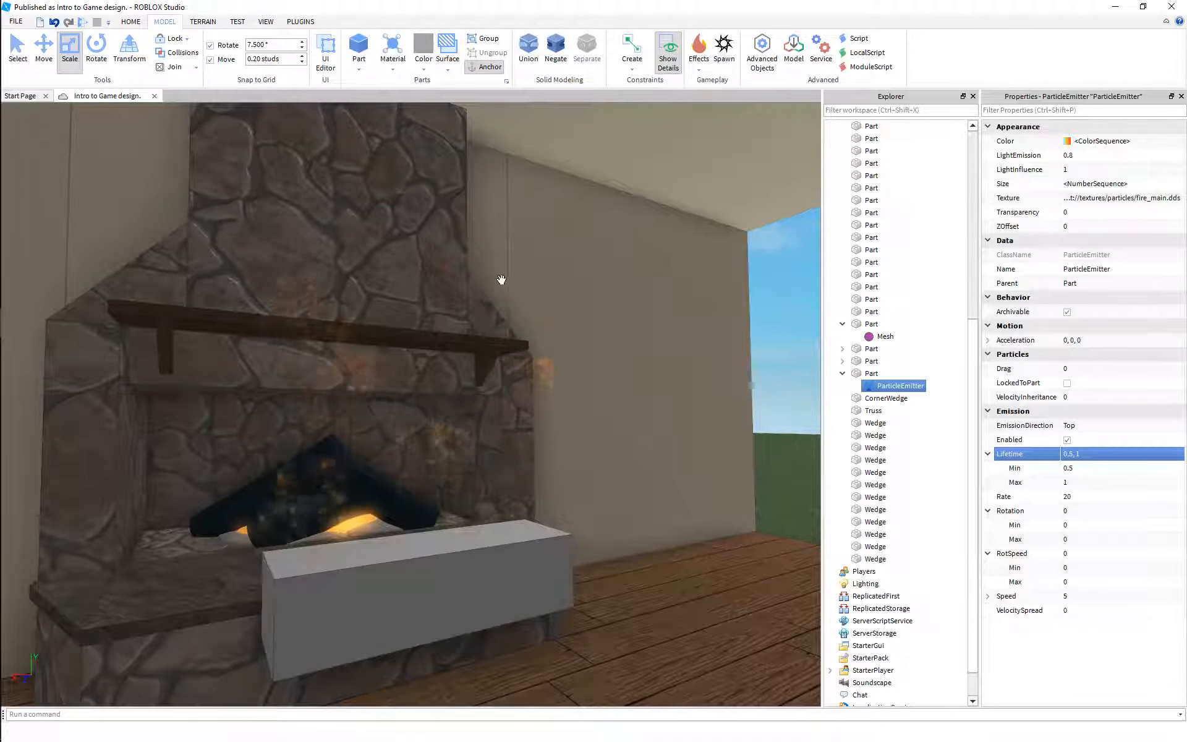
pyautogui.press('d')
pyautogui.moveTo(562, 527); pyautogui.dragTo(562, 533, button='right')
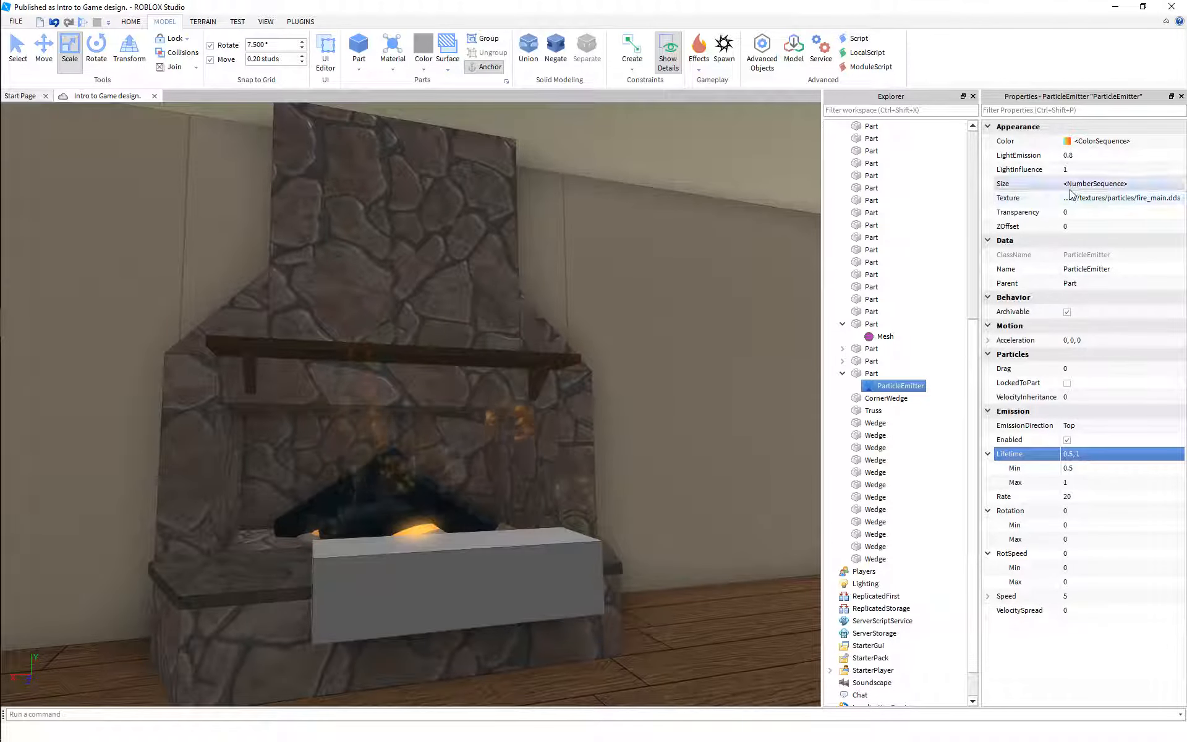
# Open the ParticleEmitter's Transparency curve graph and raise its starting keypoint to a value of 1
pyautogui.click(1079, 227)
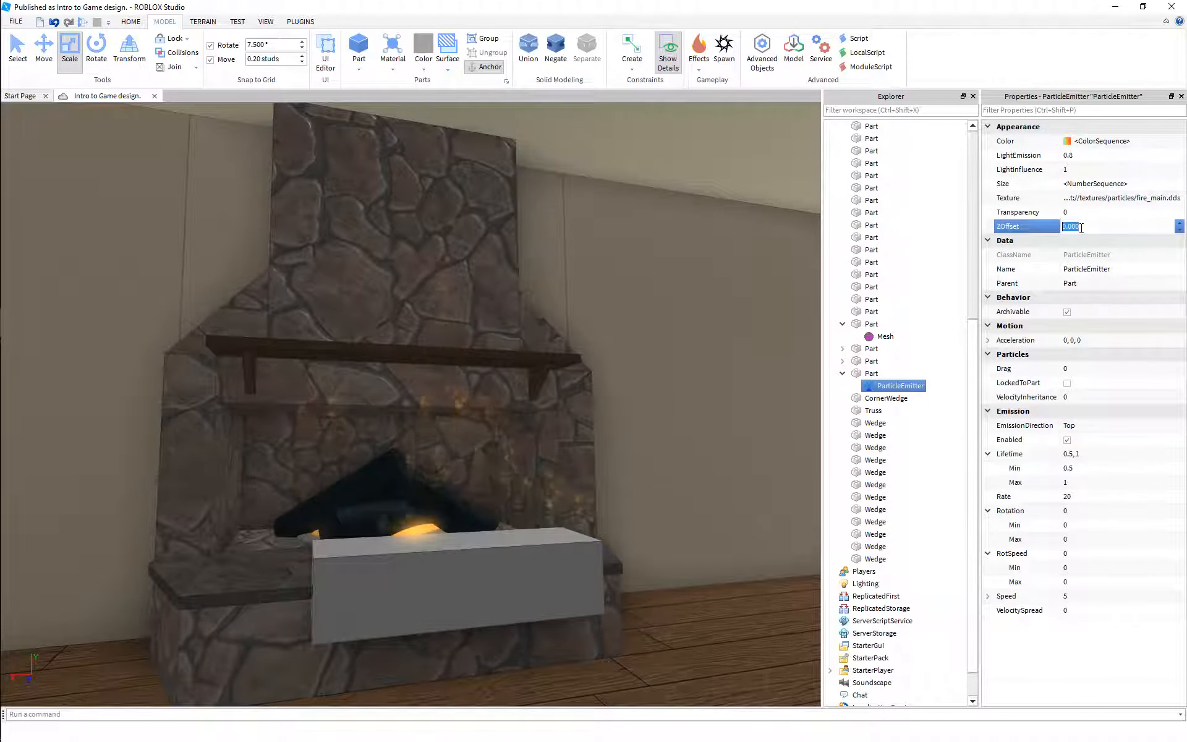
pyautogui.click(1104, 212)
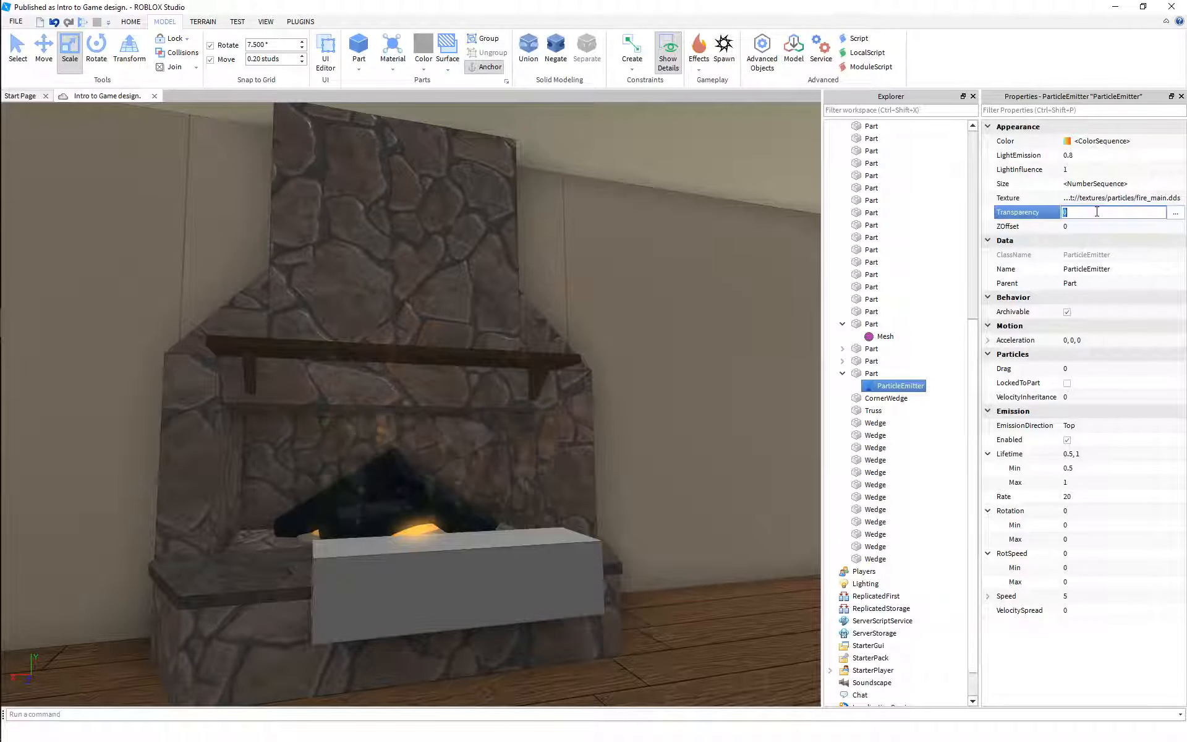
pyautogui.click(1175, 214)
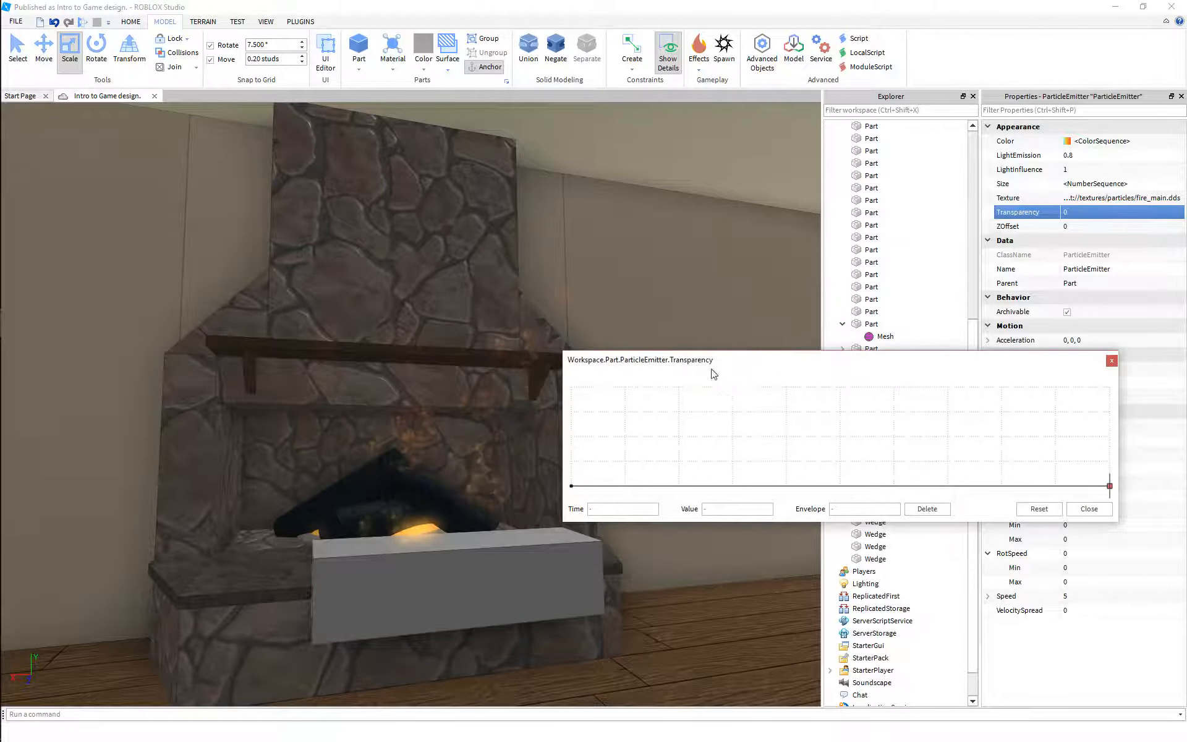
pyautogui.moveTo(723, 360); pyautogui.dragTo(777, 424)
pyautogui.click(625, 550)
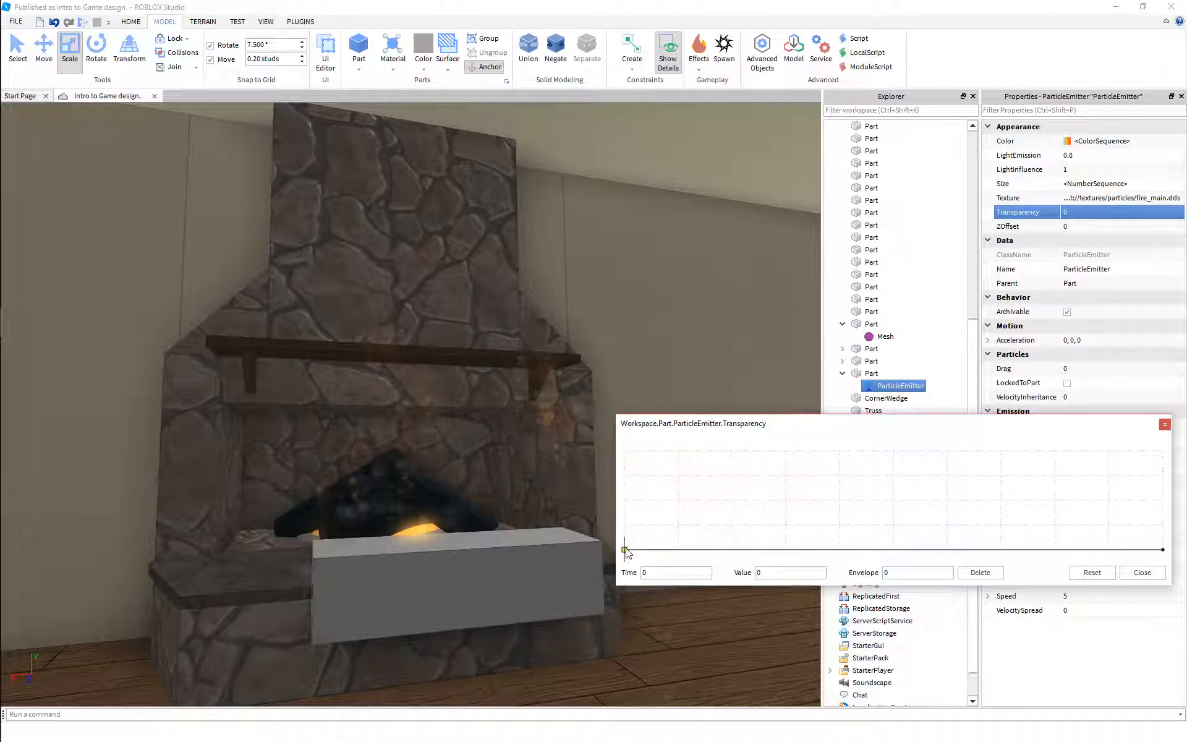
pyautogui.moveTo(625, 549); pyautogui.dragTo(624, 451)
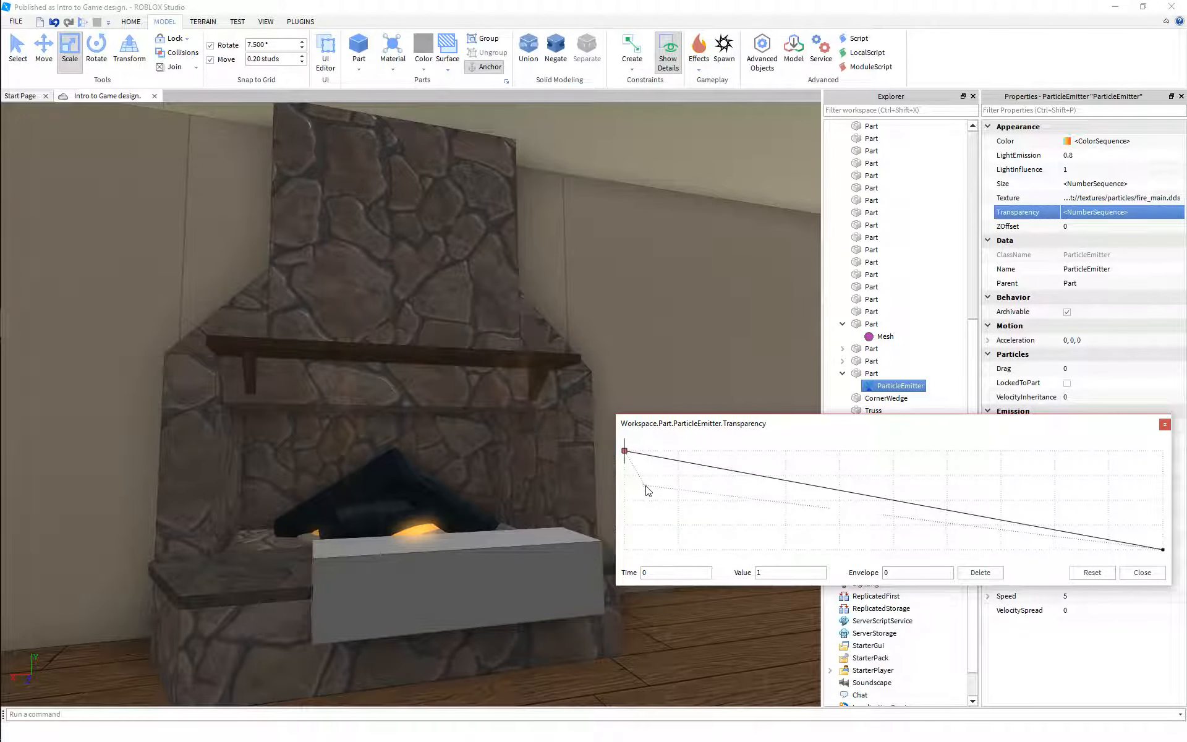
# Add a Transparency keypoint at time 0.0586 with a value of 0.4, plus two more low keypoints further along the curve
pyautogui.click(659, 499)
pyautogui.moveTo(658, 499)
pyautogui.mouseDown()
pyautogui.moveTo(648, 521)
pyautogui.moveTo(661, 512)
pyautogui.mouseUp()
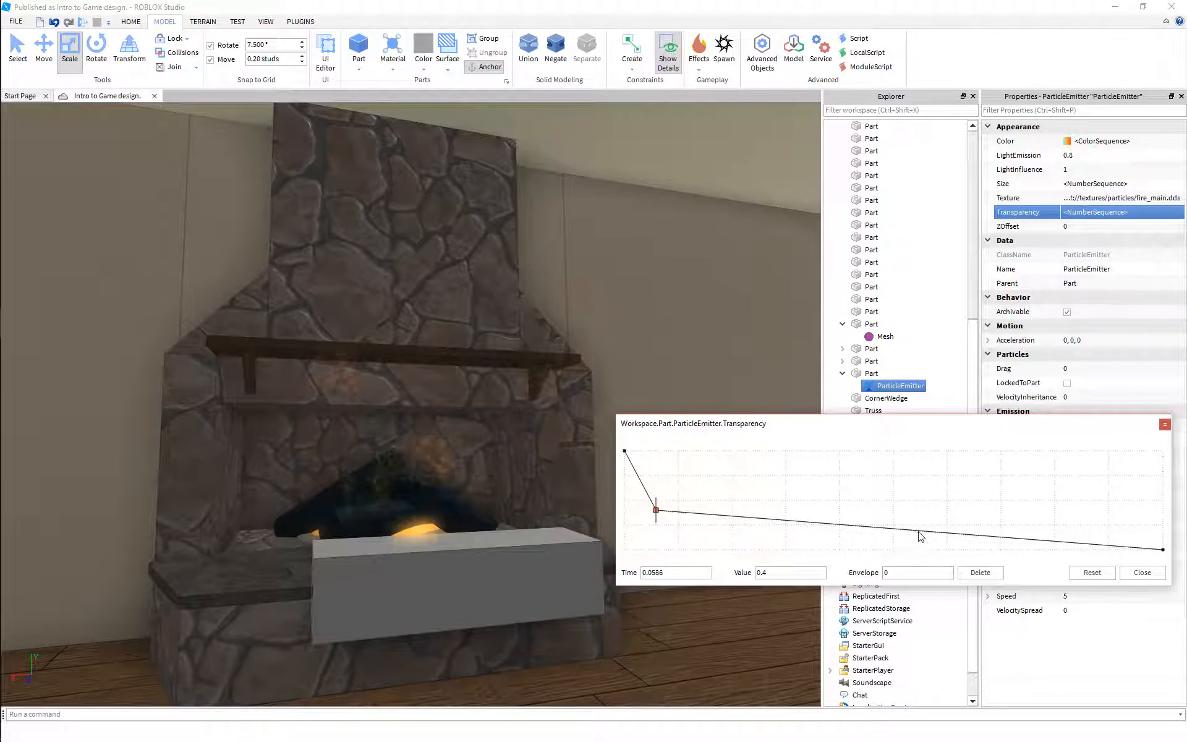
pyautogui.click(1073, 515)
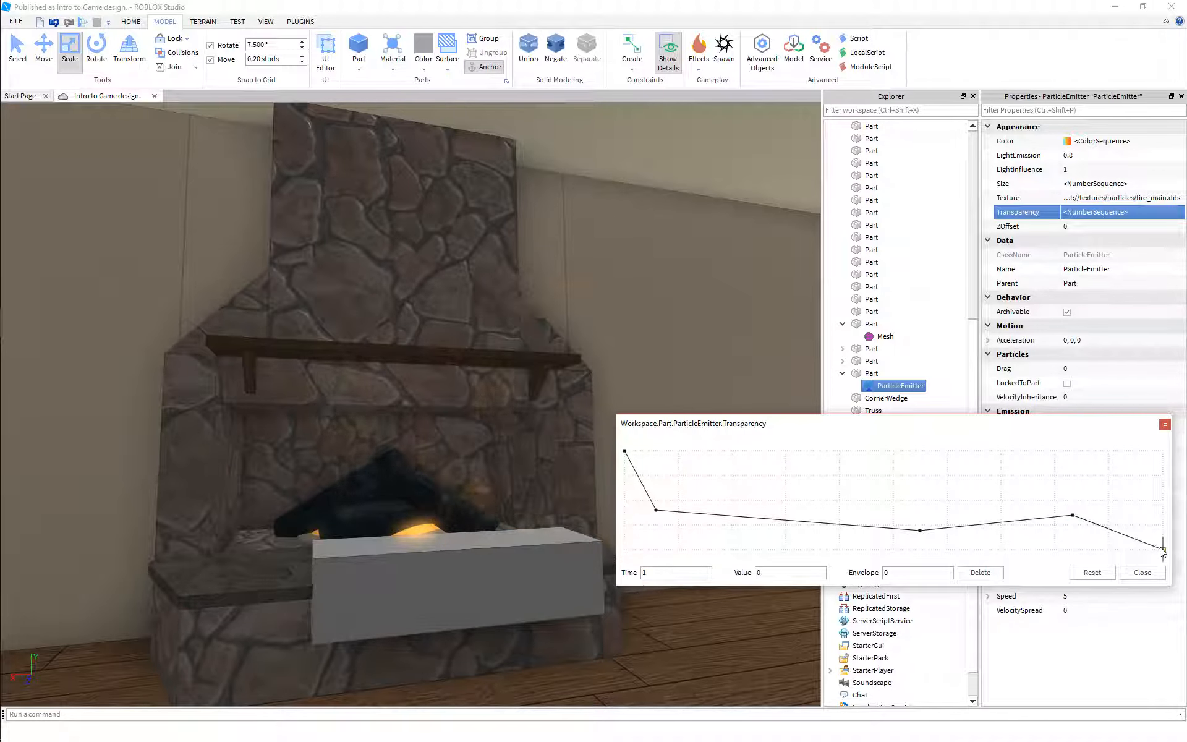
# Raise the Transparency curve's final keypoint to the top, move the keypoint before it to time 0.859 and value 0.387, and close the graph
pyautogui.moveTo(1162, 548); pyautogui.dragTo(1160, 477)
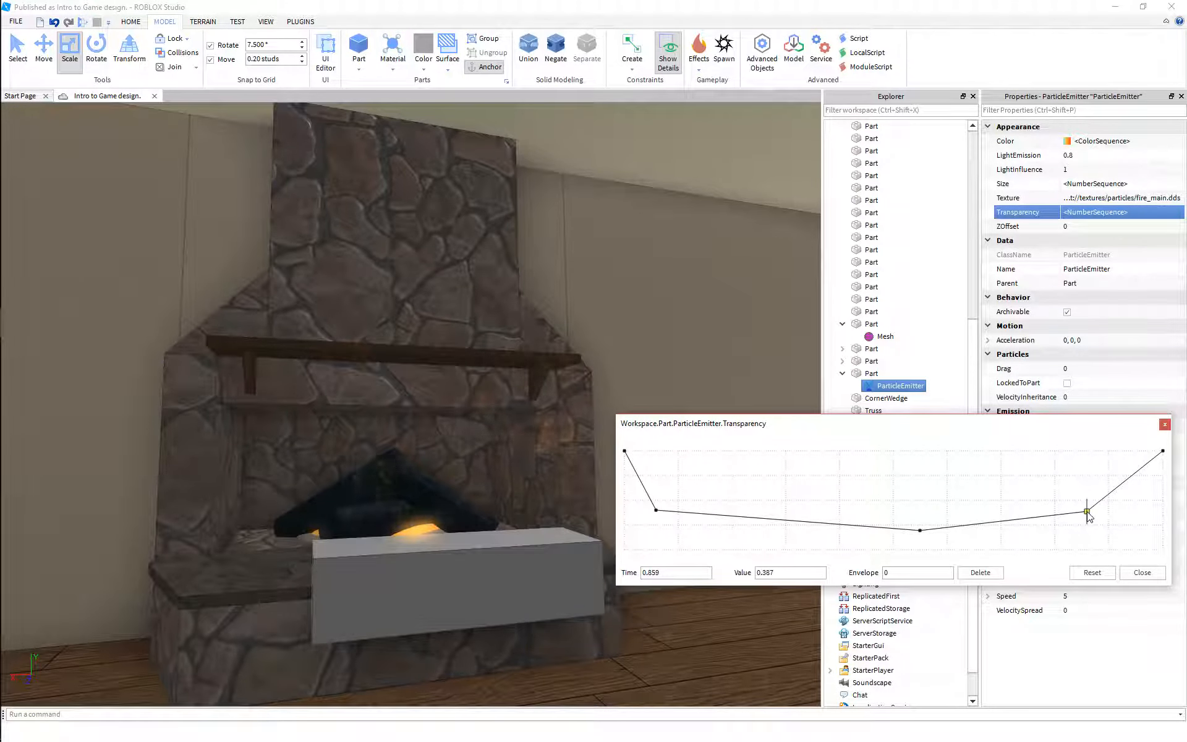
pyautogui.click(1141, 572)
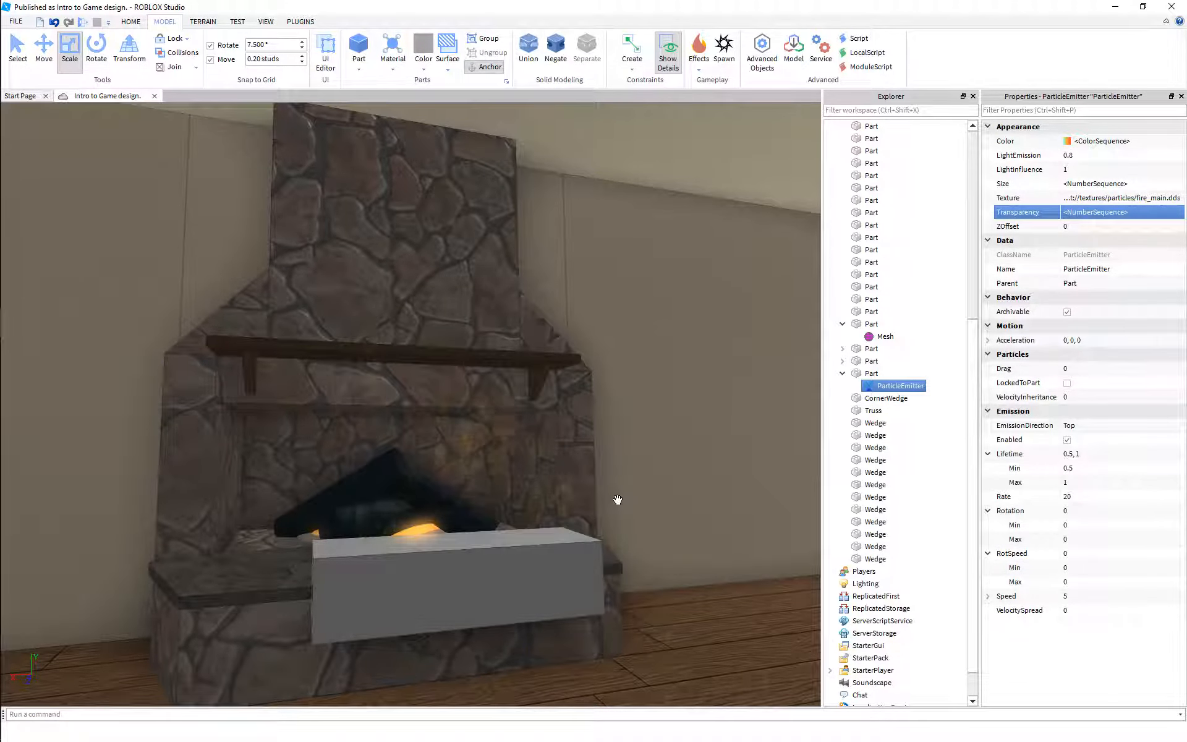
# Try ZOffset values of 1, -1 and 5 on the ParticleEmitter
pyautogui.moveTo(617, 499); pyautogui.dragTo(619, 499, button='right')
pyautogui.click(1090, 226)
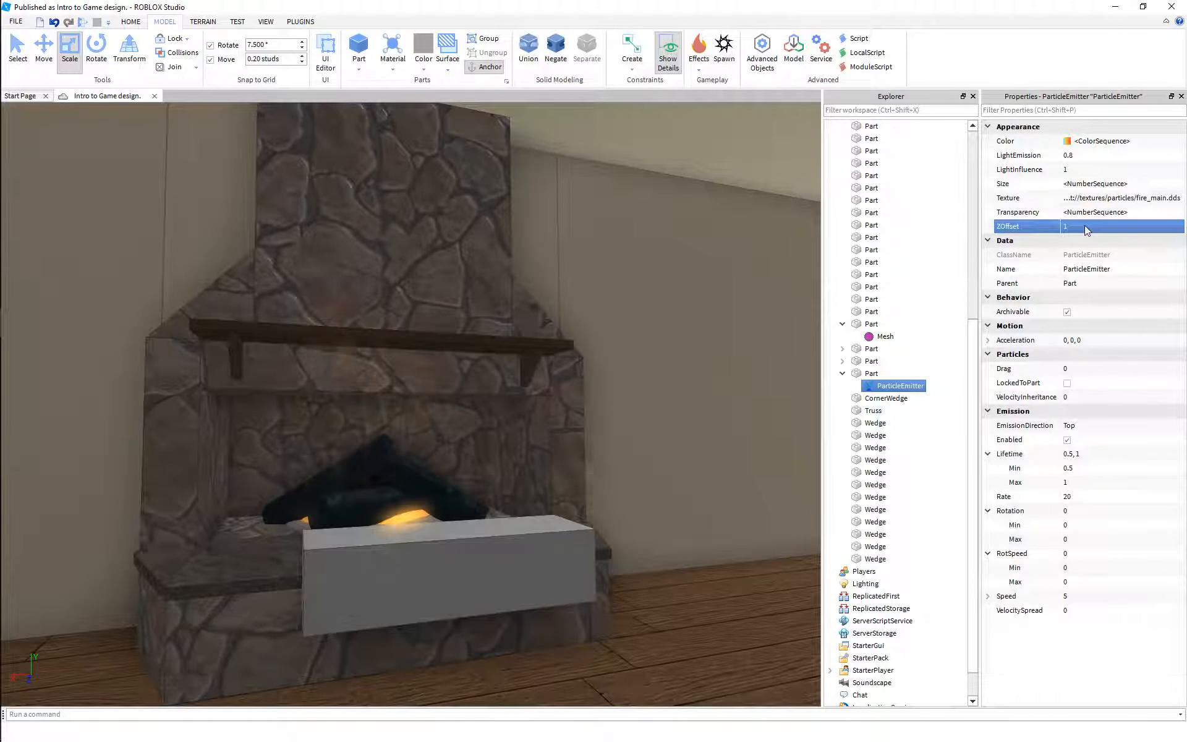
pyautogui.click(1084, 225)
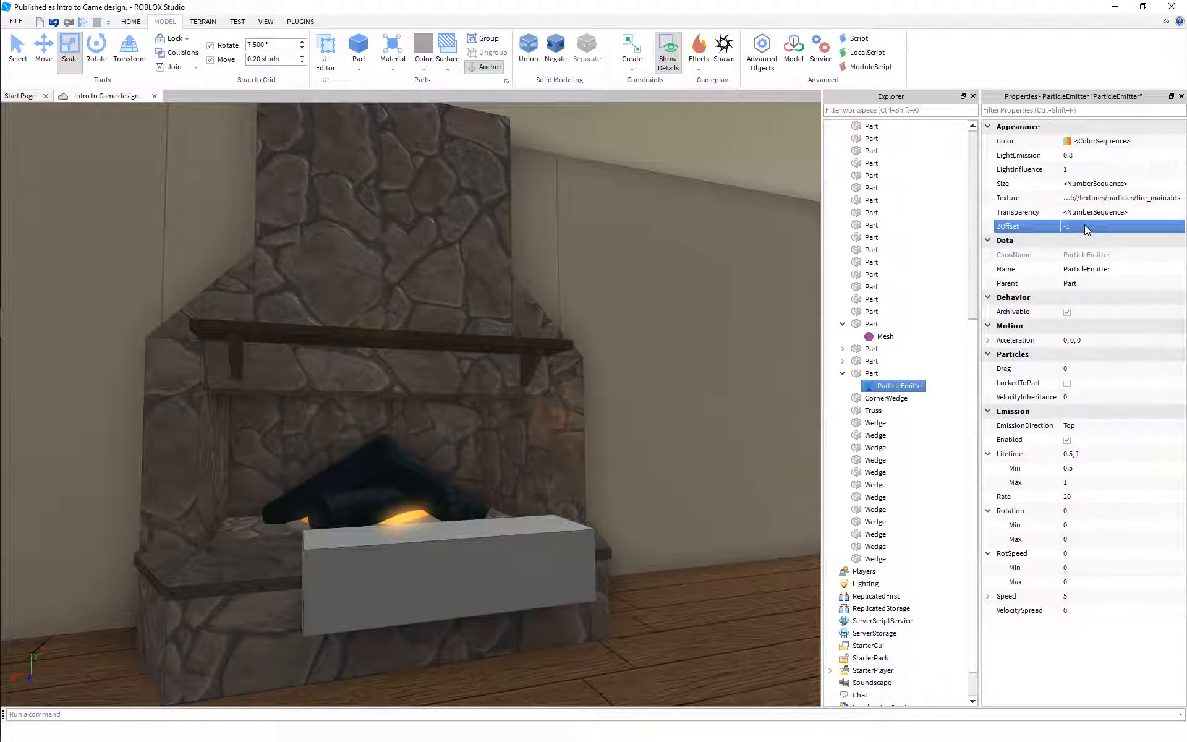
pyautogui.press('Return')
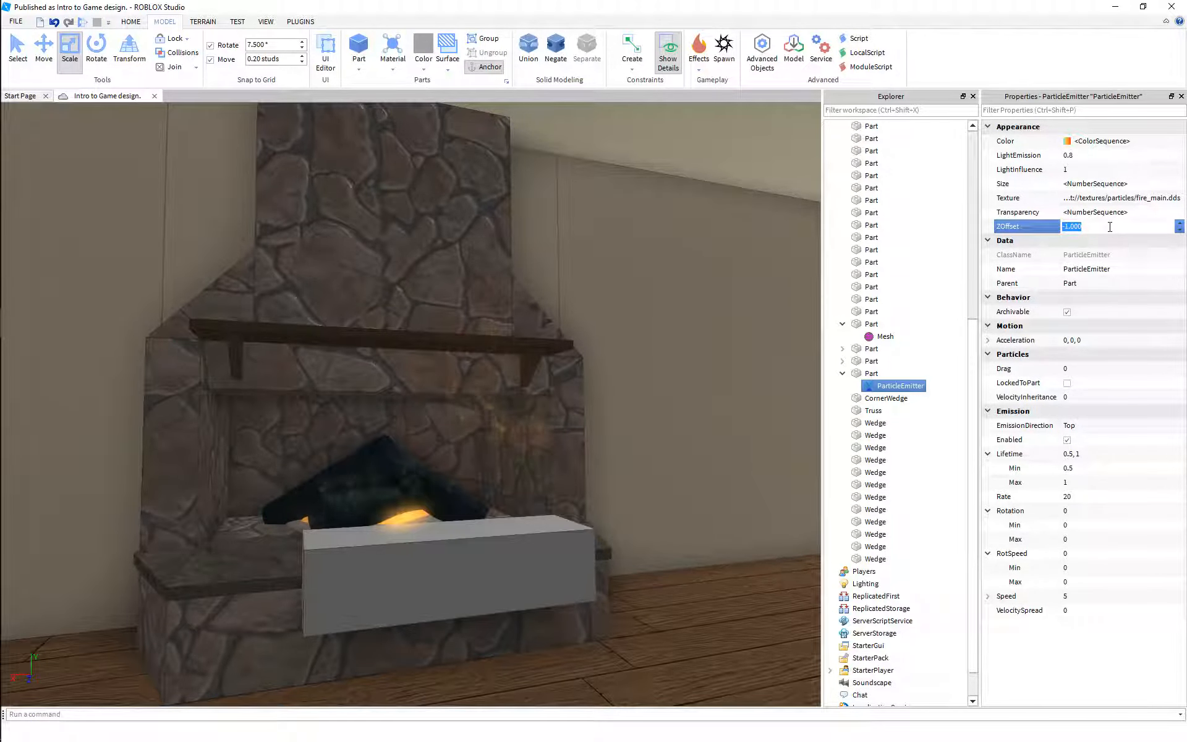
# Try scaling the emitter block to a depth of 2.8 studs, and shrink it back to a narrow block
pyautogui.click(485, 549)
pyautogui.scroll(-3, 480, 555)
pyautogui.moveTo(478, 536); pyautogui.dragTo(525, 583)
pyautogui.moveTo(524, 583)
pyautogui.mouseDown(button='right')
pyautogui.moveTo(510, 561)
pyautogui.moveTo(527, 559)
pyautogui.mouseUp(button='right')
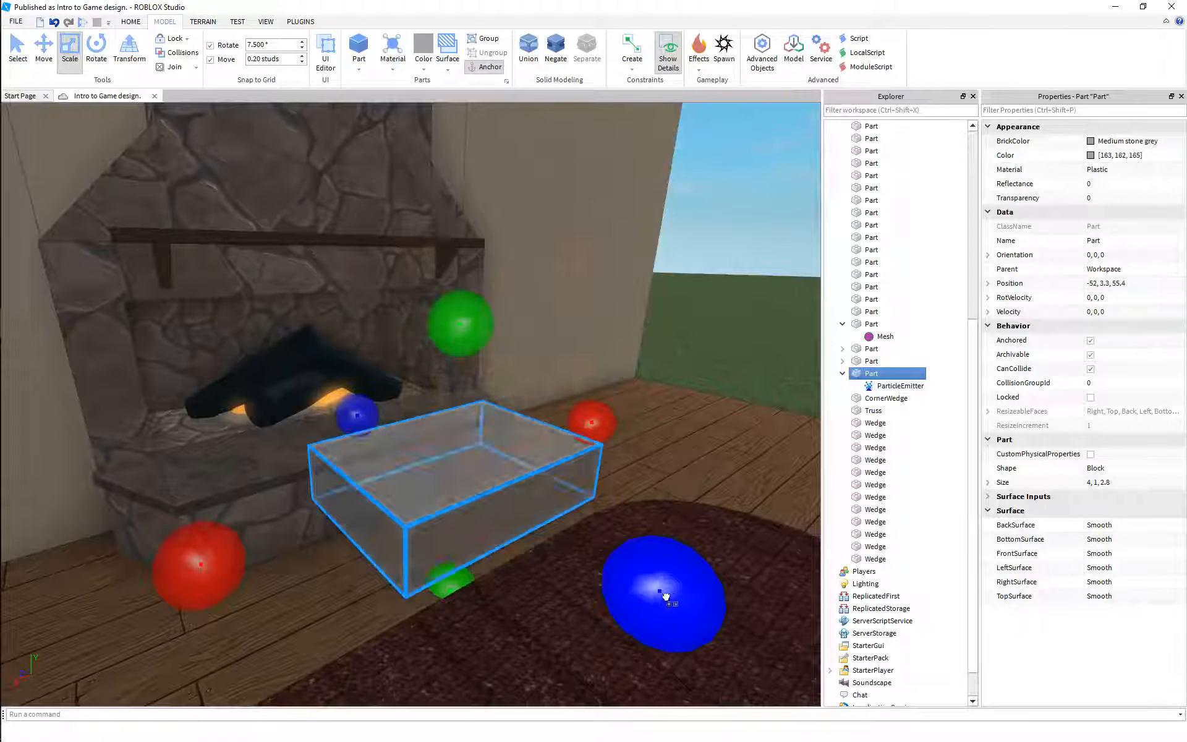
pyautogui.moveTo(670, 596); pyautogui.dragTo(510, 517)
pyautogui.moveTo(510, 516); pyautogui.dragTo(522, 535, button='right')
pyautogui.scroll(2, 509, 517)
pyautogui.scroll(-2, 510, 517)
pyautogui.moveTo(540, 608); pyautogui.dragTo(552, 621)
# Select the block's ParticleEmitter again and reset its ZOffset to 0
pyautogui.click(900, 386)
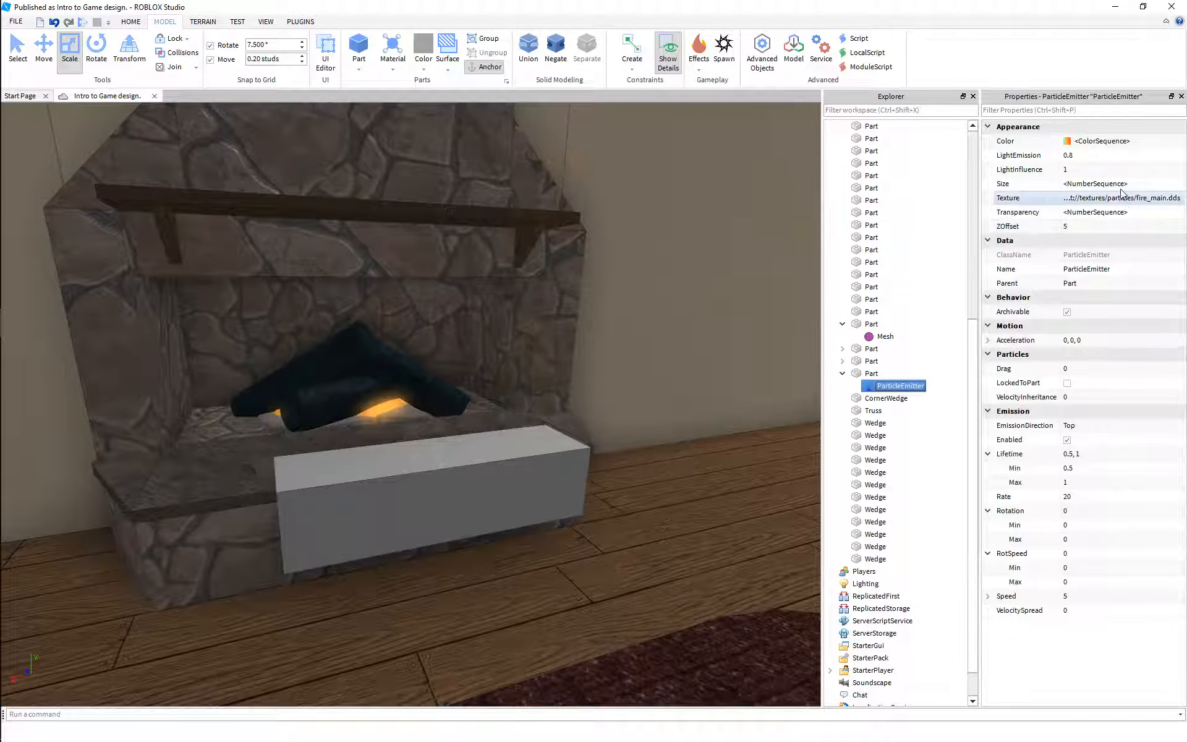
pyautogui.click(1100, 224)
pyautogui.press('Return')
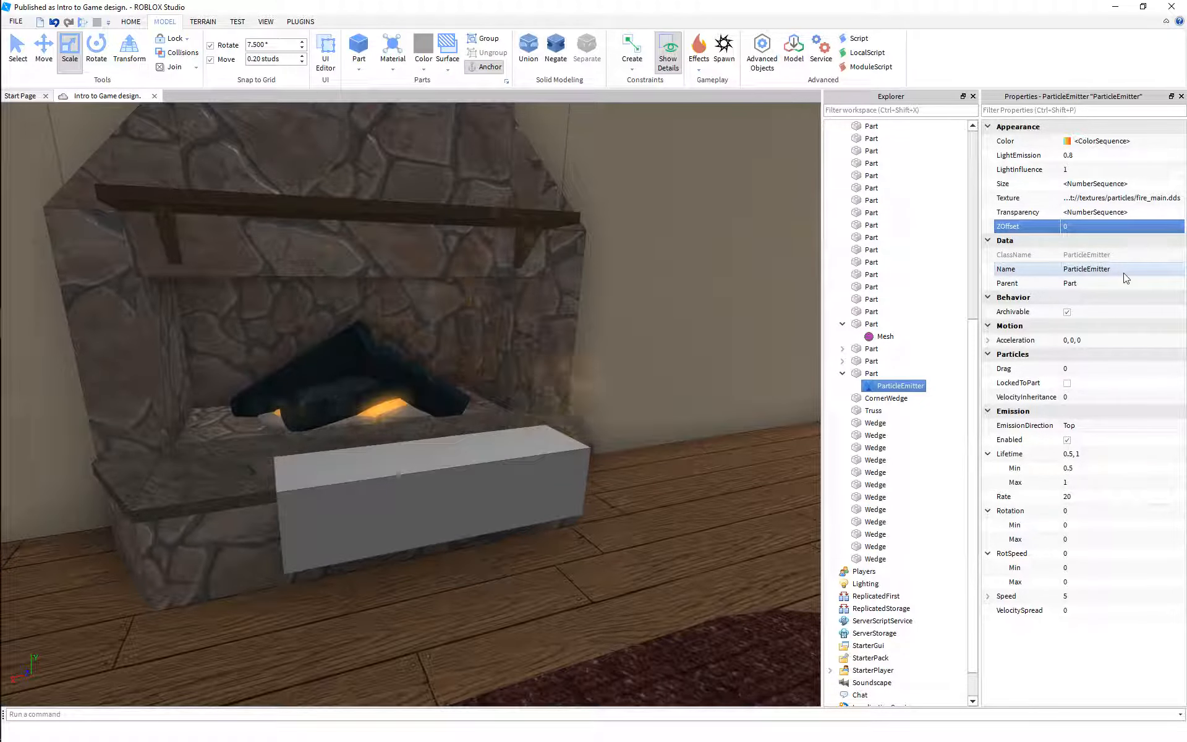
# Rename the ParticleEmitter as FireParticleEmitter
pyautogui.click(1104, 270)
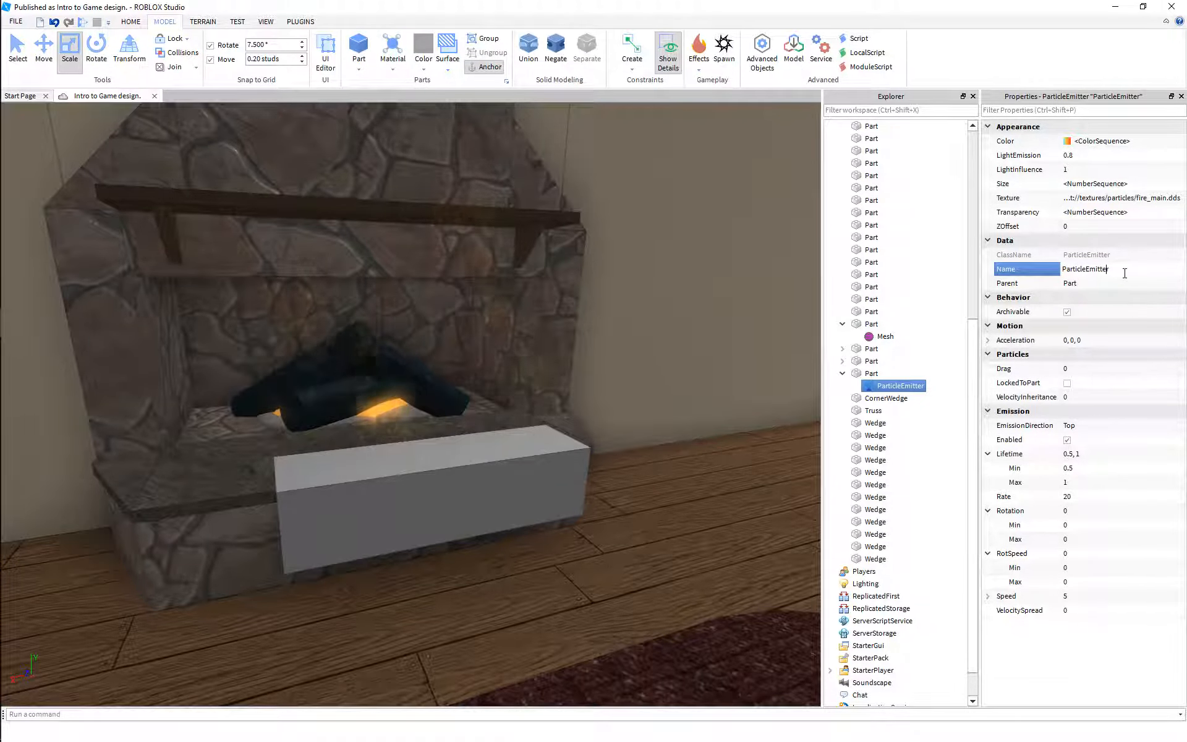
pyautogui.click(1062, 269)
pyautogui.write('Fire')
pyautogui.press('Return')
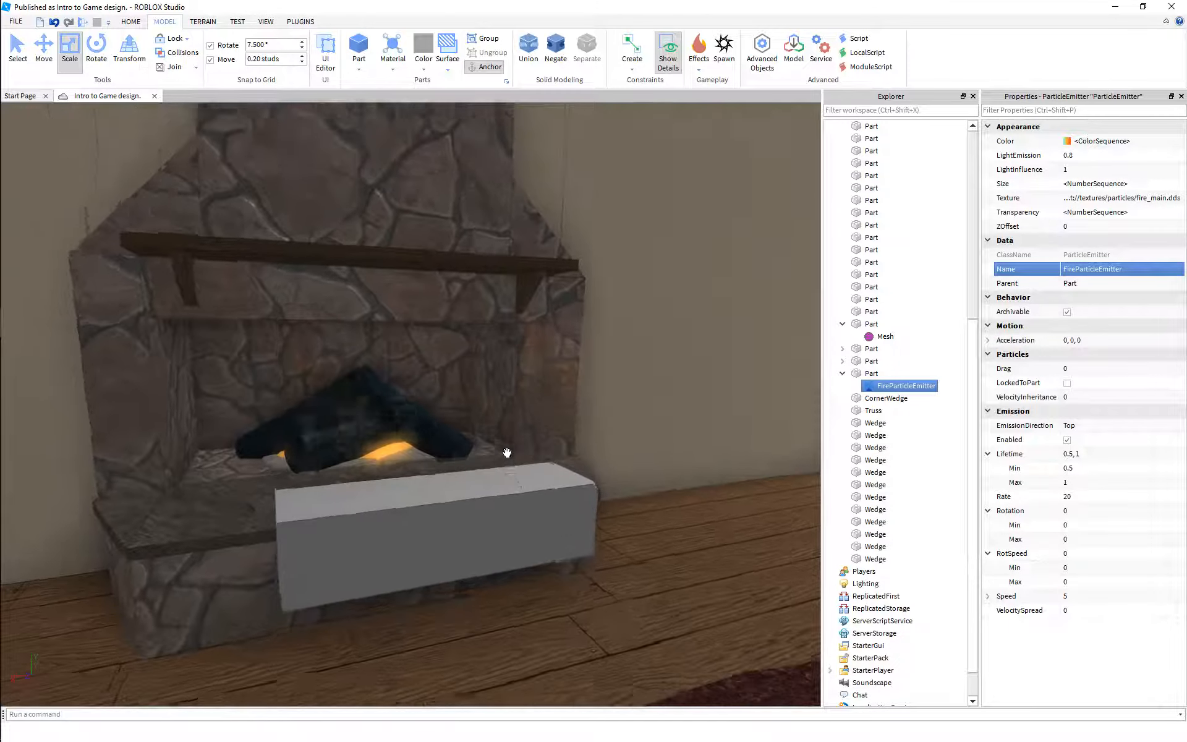
# Set the FireParticleEmitter's Rate to 50 and check the particle density above the block
pyautogui.scroll(5, 507, 453)
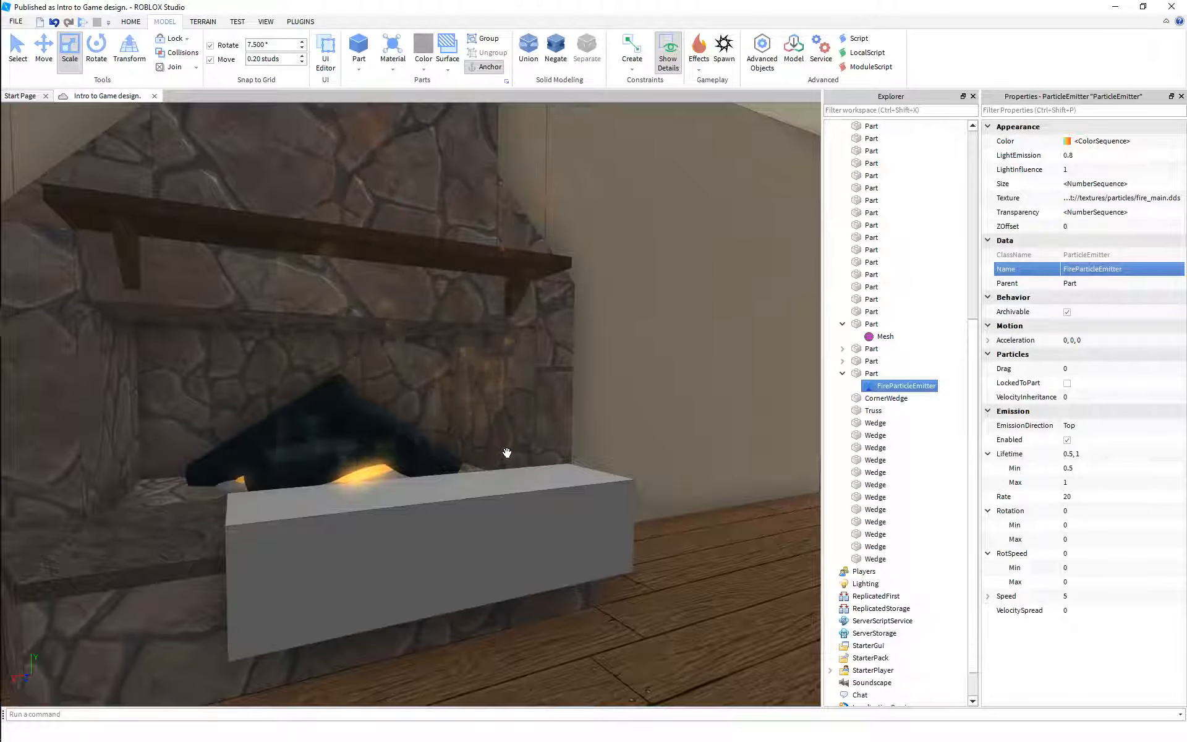
pyautogui.scroll(-1, 507, 454)
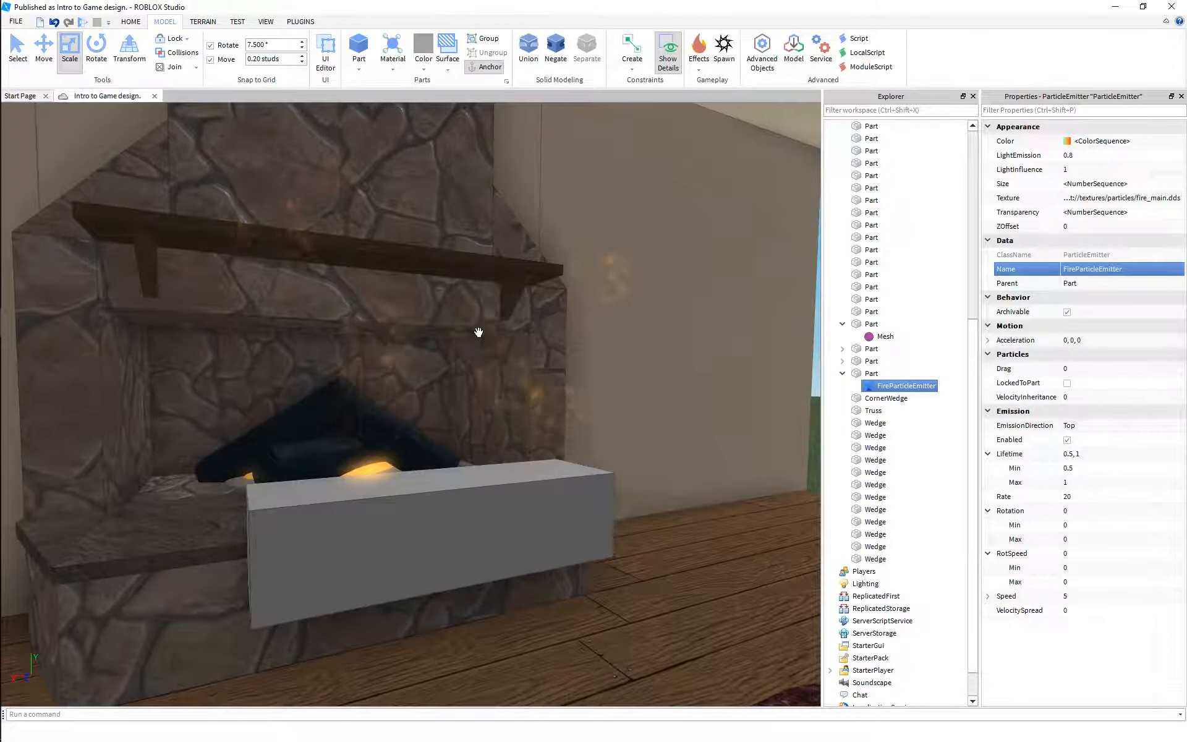
pyautogui.moveTo(476, 333); pyautogui.dragTo(444, 365, button='right')
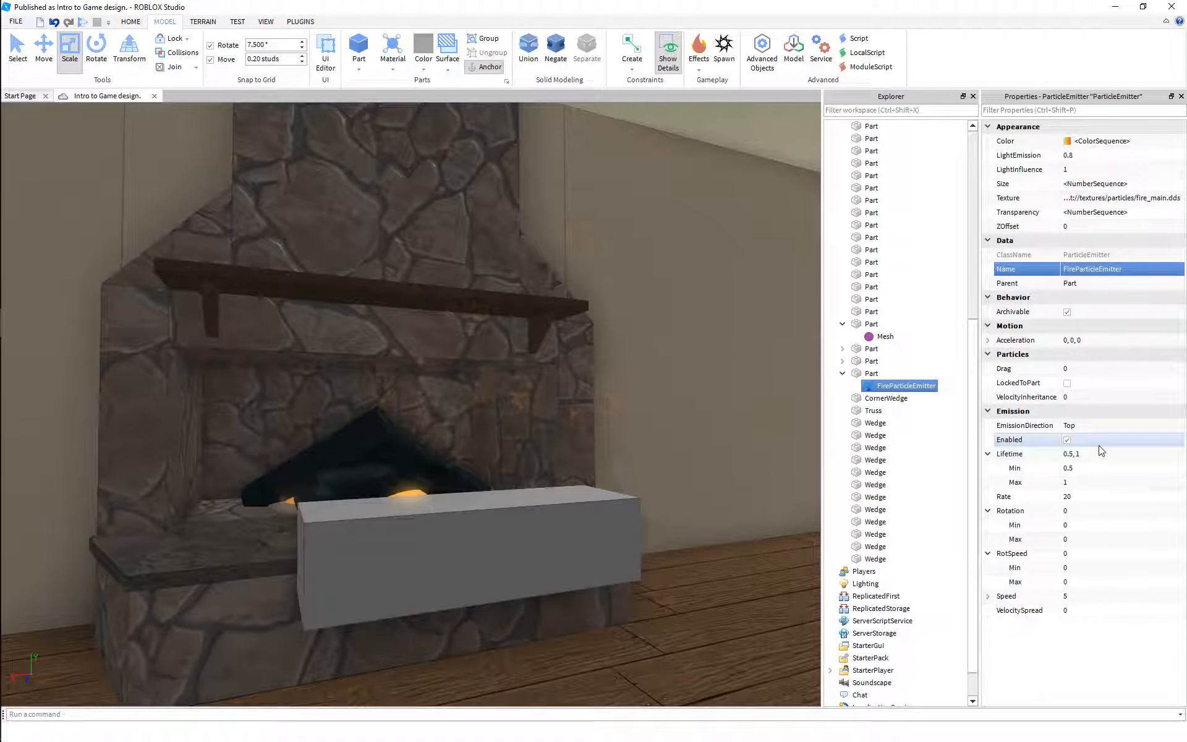
pyautogui.moveTo(535, 485); pyautogui.dragTo(535, 486, button='right')
pyautogui.press('w')
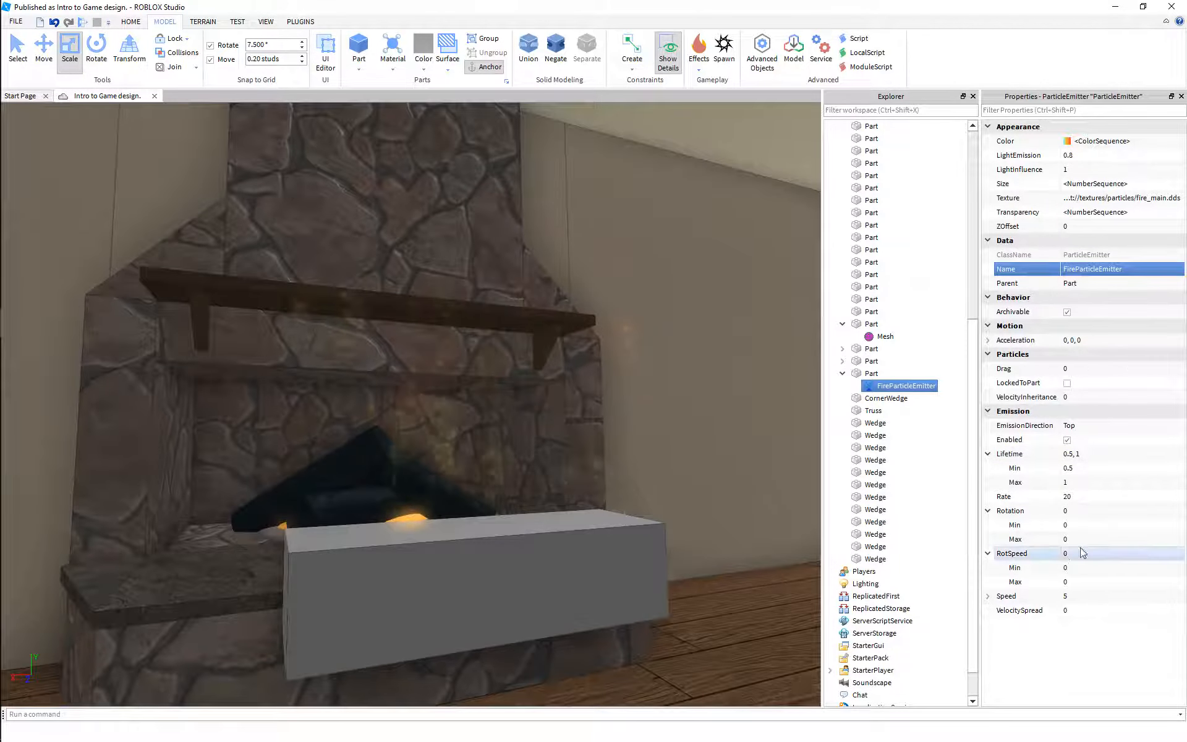
pyautogui.click(1091, 498)
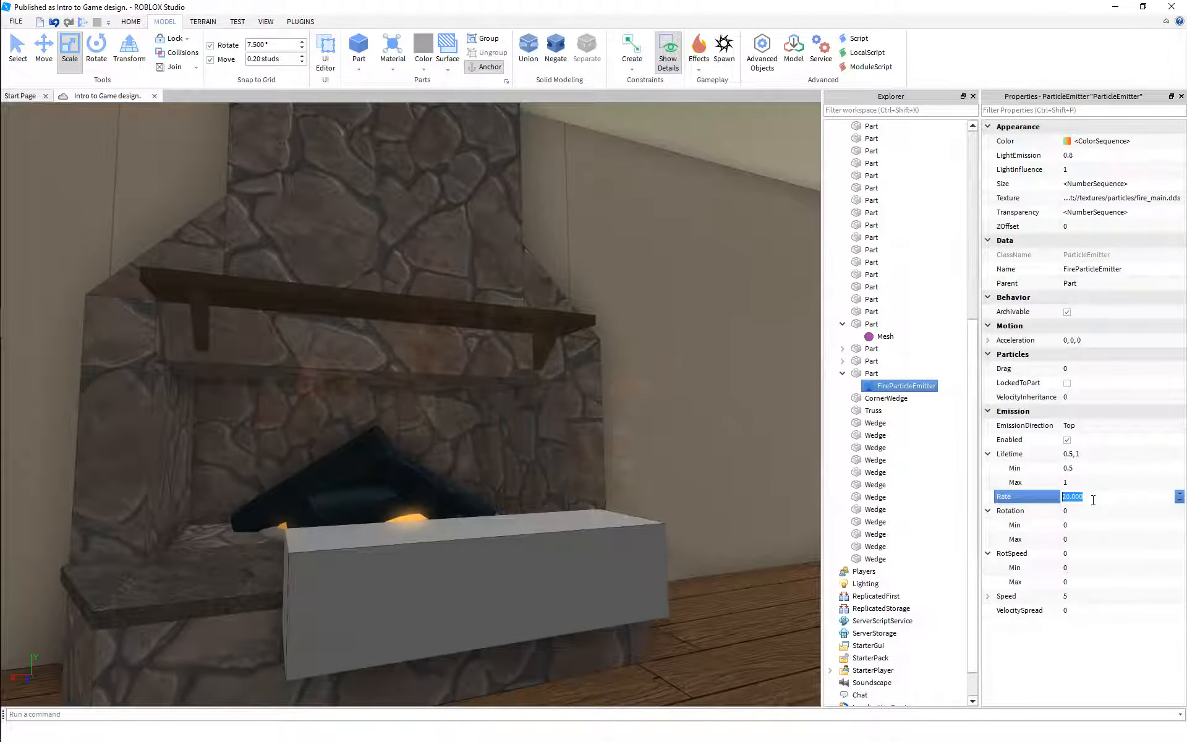
pyautogui.write('50')
pyautogui.press('Return')
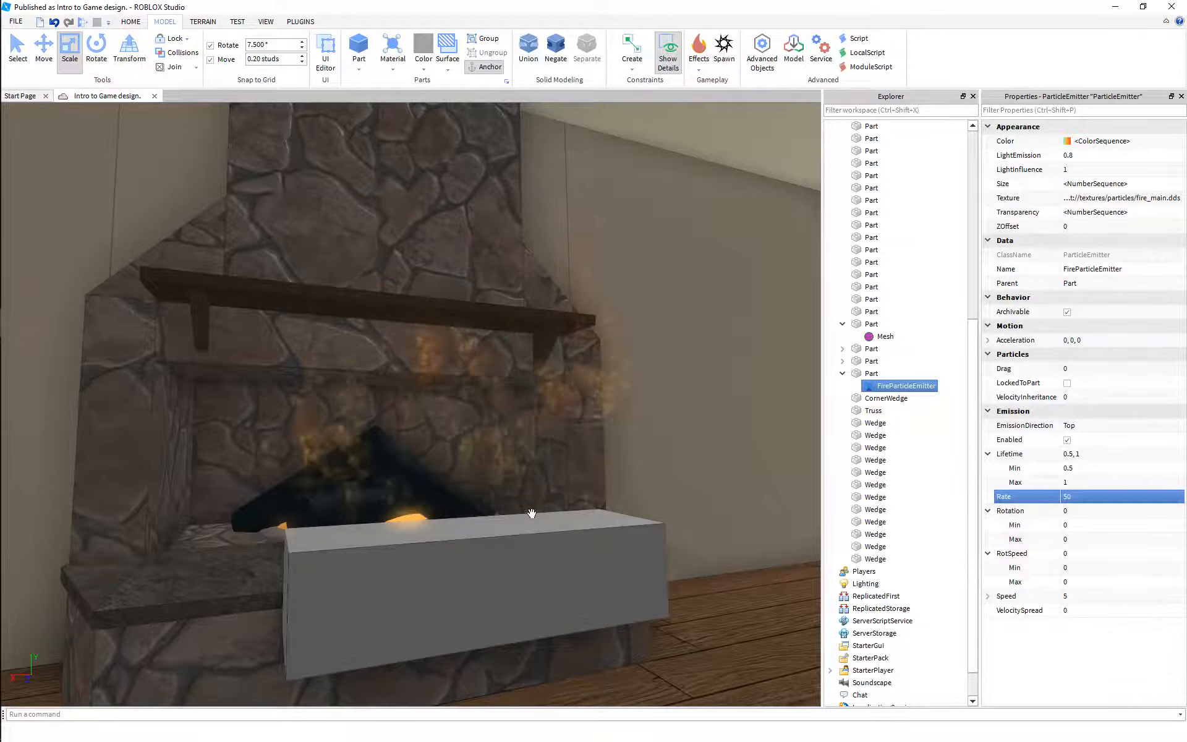
pyautogui.scroll(-4, 533, 512)
pyautogui.scroll(2, 534, 512)
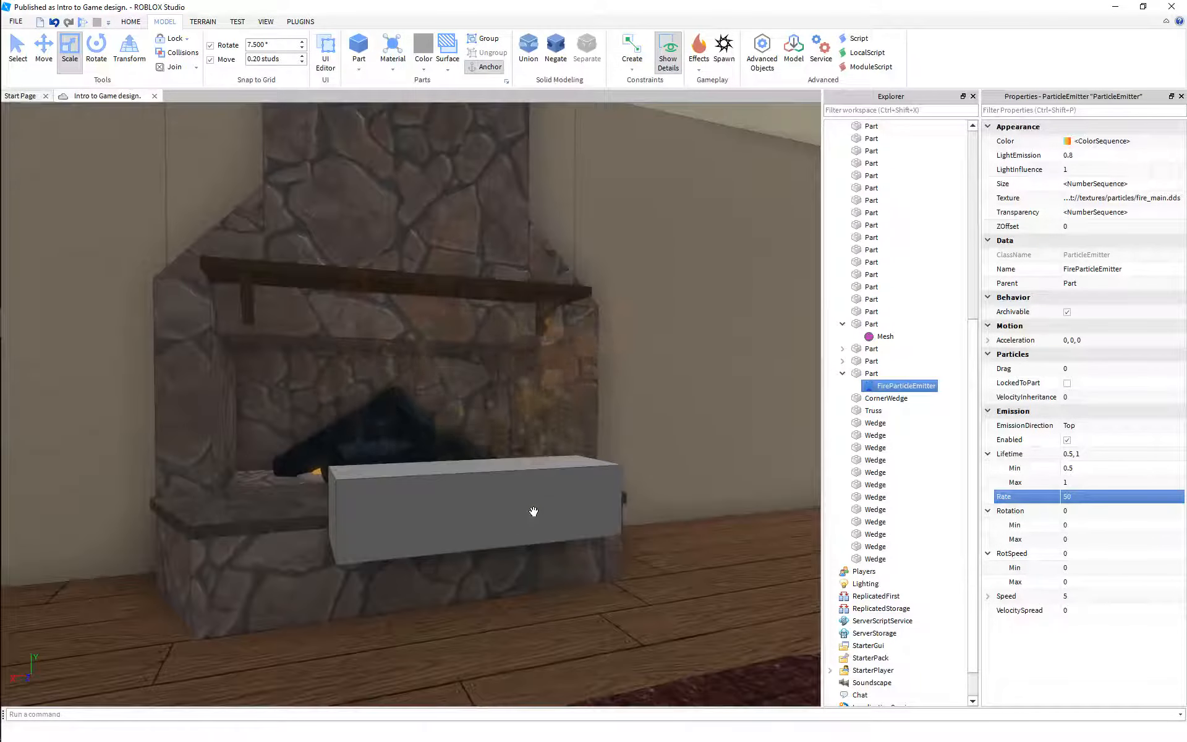
pyautogui.scroll(2, 534, 512)
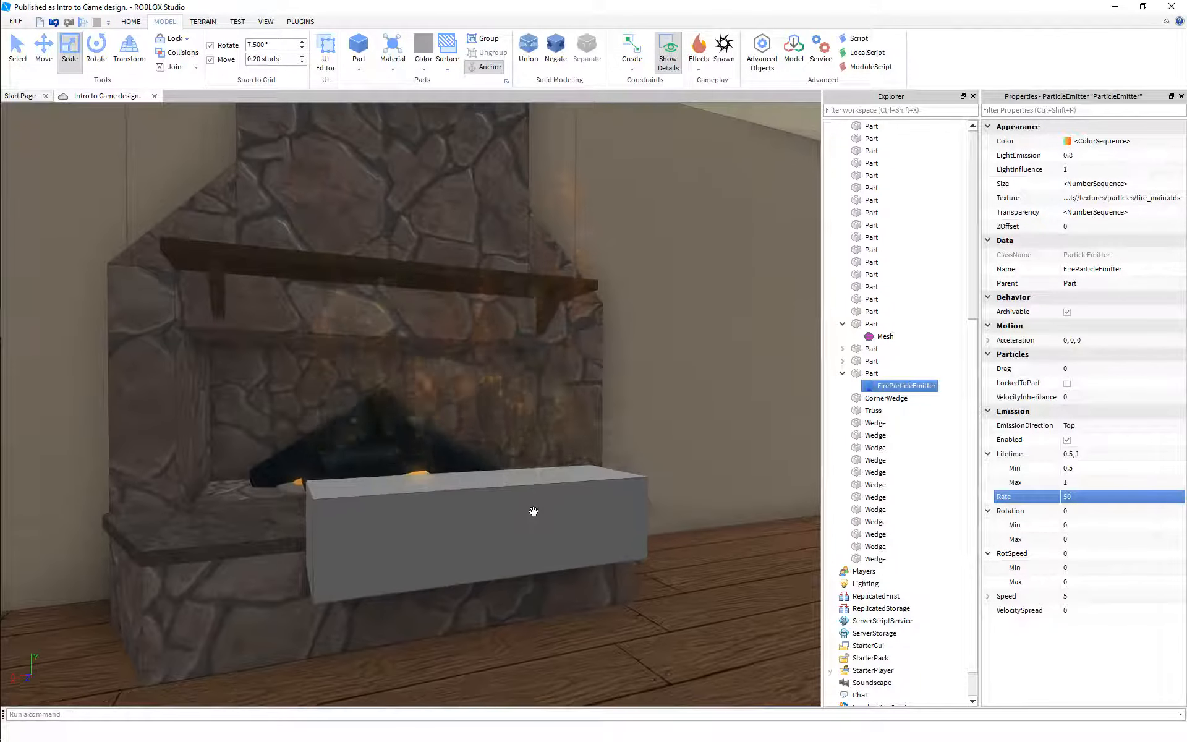
# Try varying the FireParticleEmitter's LightEmission, and leave it at 0.8
pyautogui.click(1154, 154)
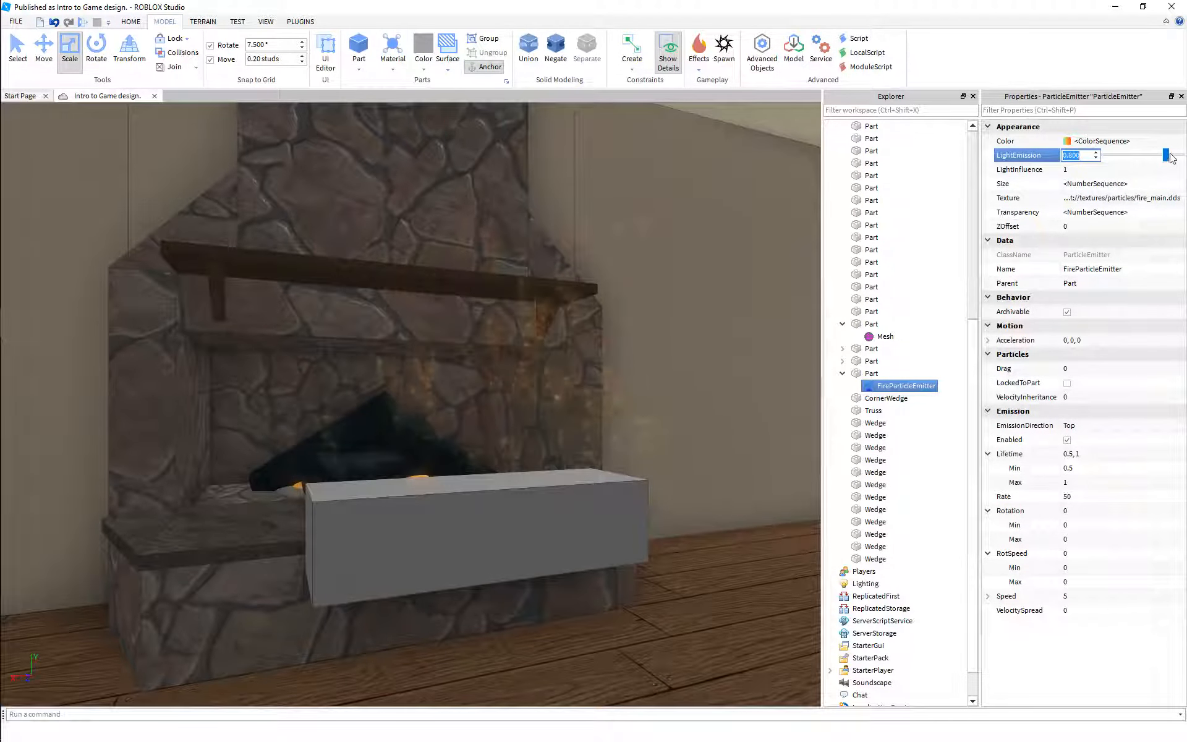
pyautogui.moveTo(1182, 158); pyautogui.dragTo(1169, 159)
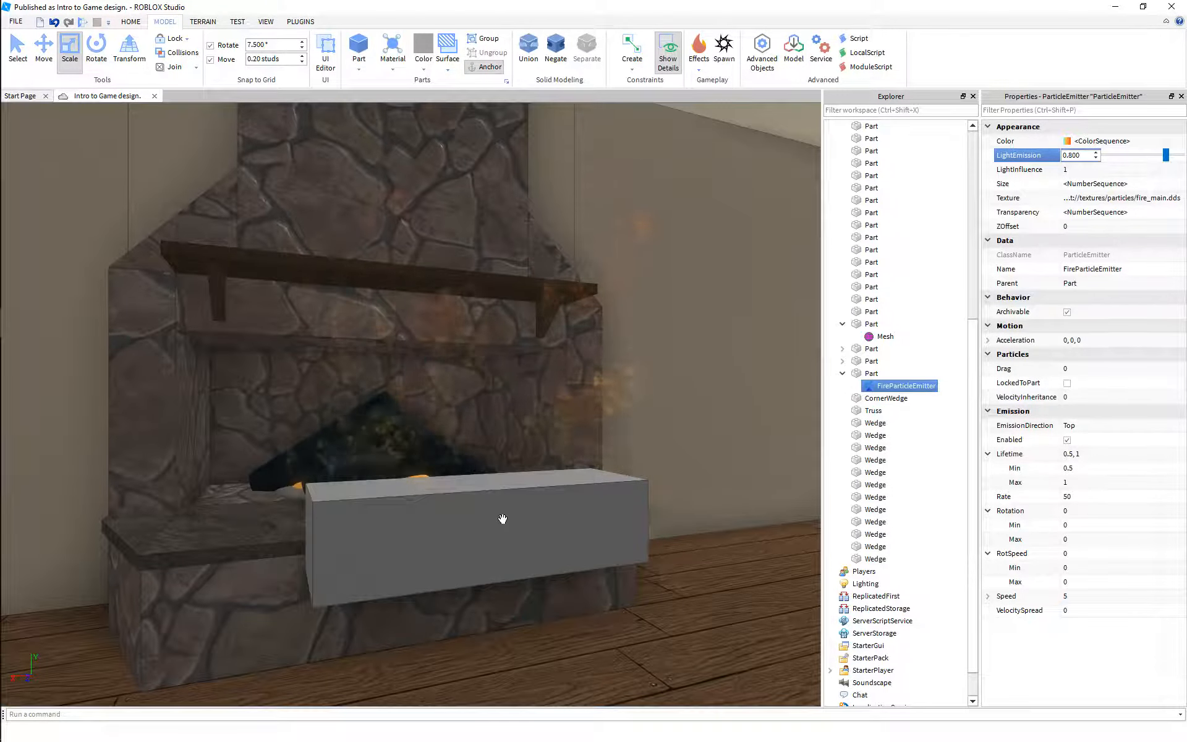
pyautogui.scroll(-3, 510, 514)
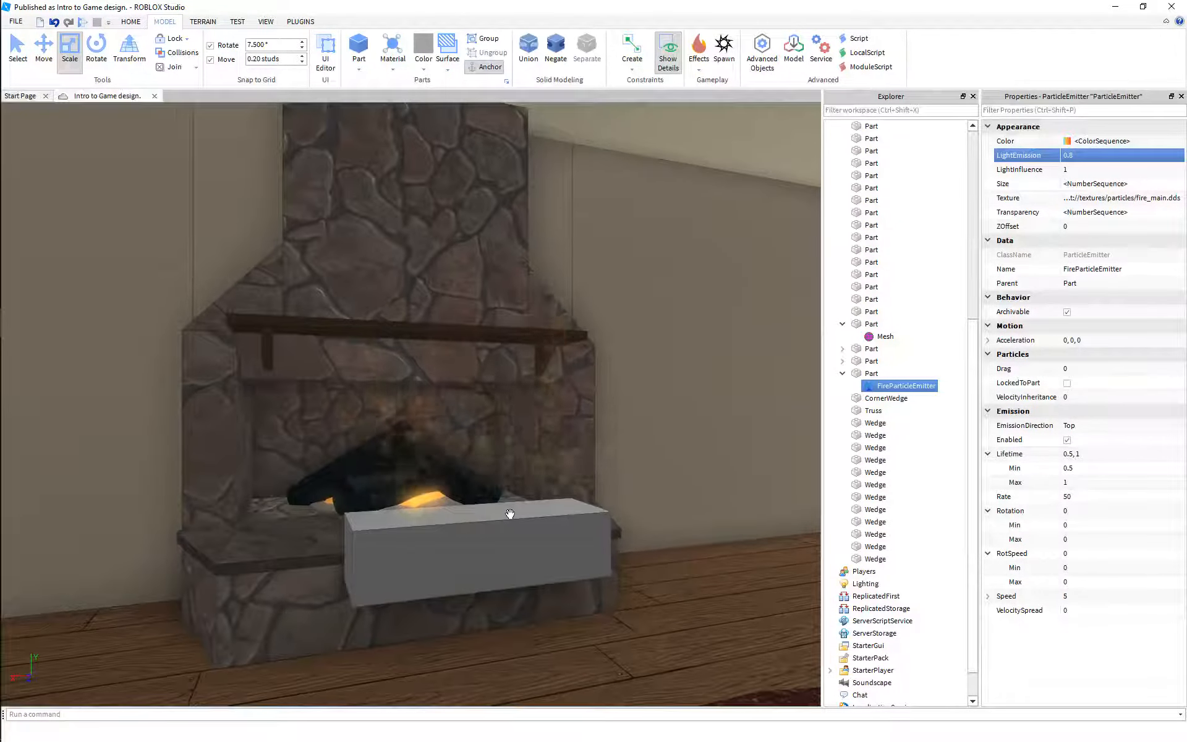
pyautogui.scroll(2, 510, 514)
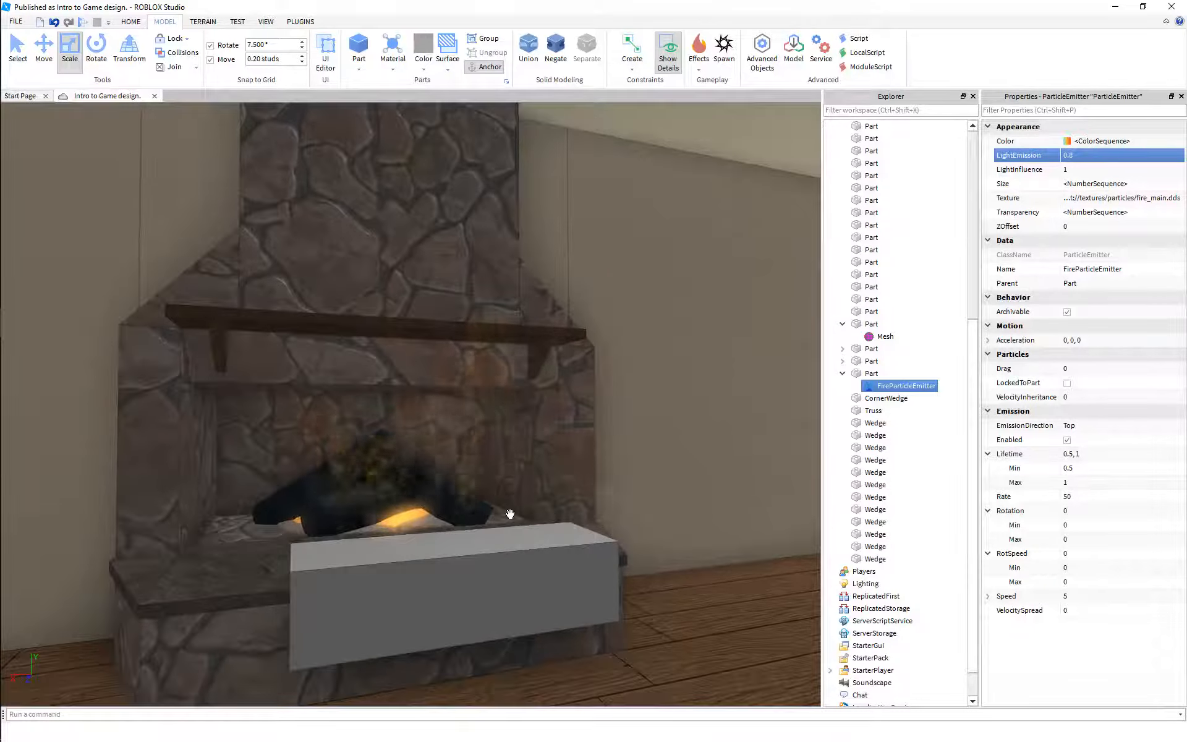
# Set the FireParticleEmitter's Rate to 100
pyautogui.click(1062, 496)
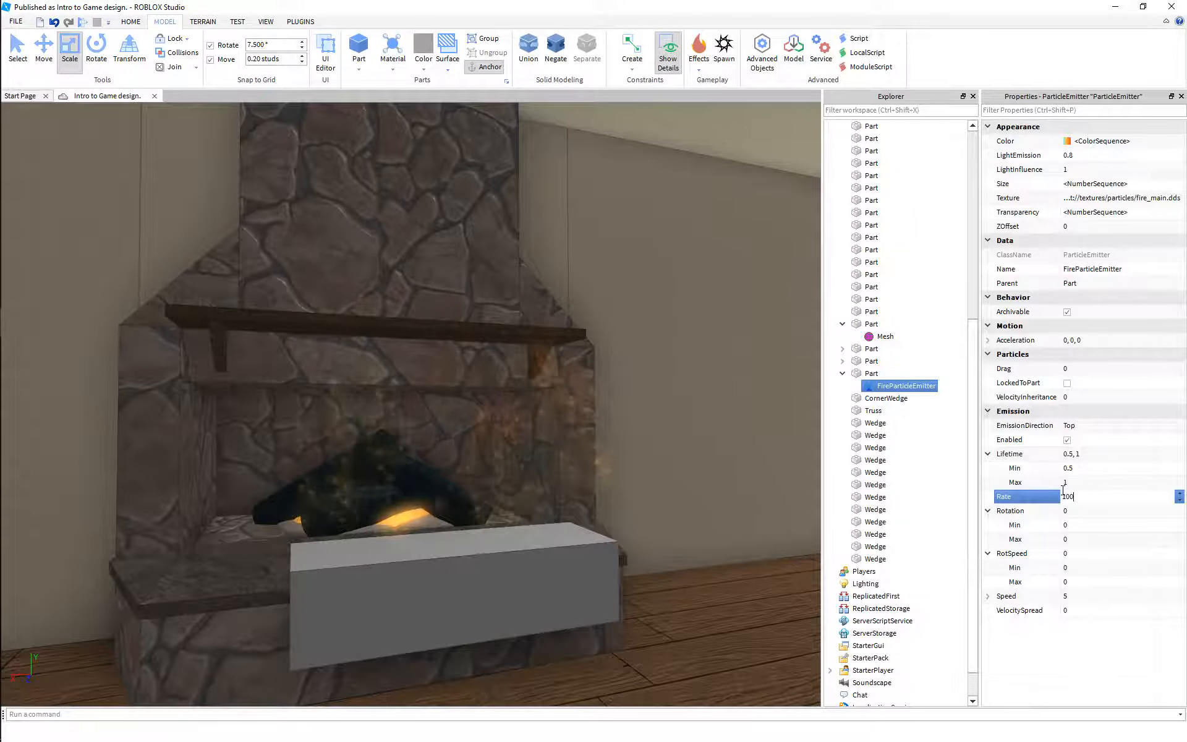
pyautogui.press('Return')
pyautogui.scroll(-3, 521, 576)
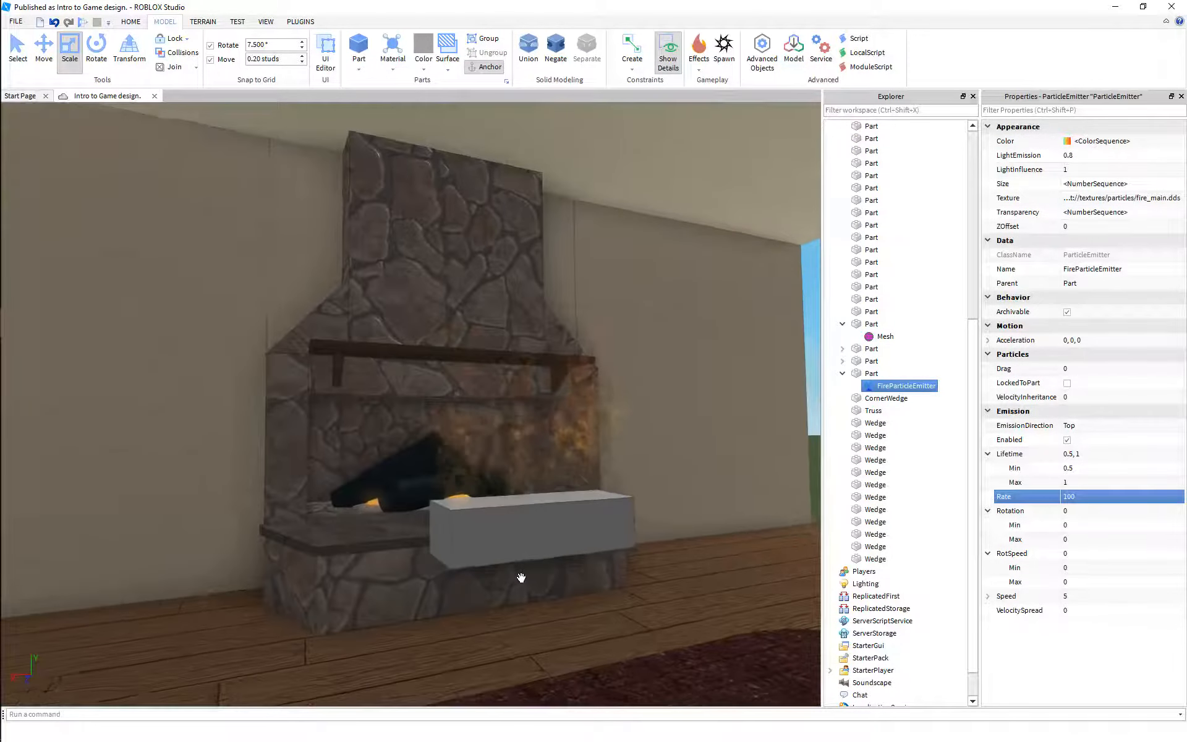
pyautogui.scroll(3, 521, 577)
# Try a shorter FireParticleEmitter Lifetime with Min 0.2 and Max 0.6, then raise Max to 0.8
pyautogui.click(1090, 465)
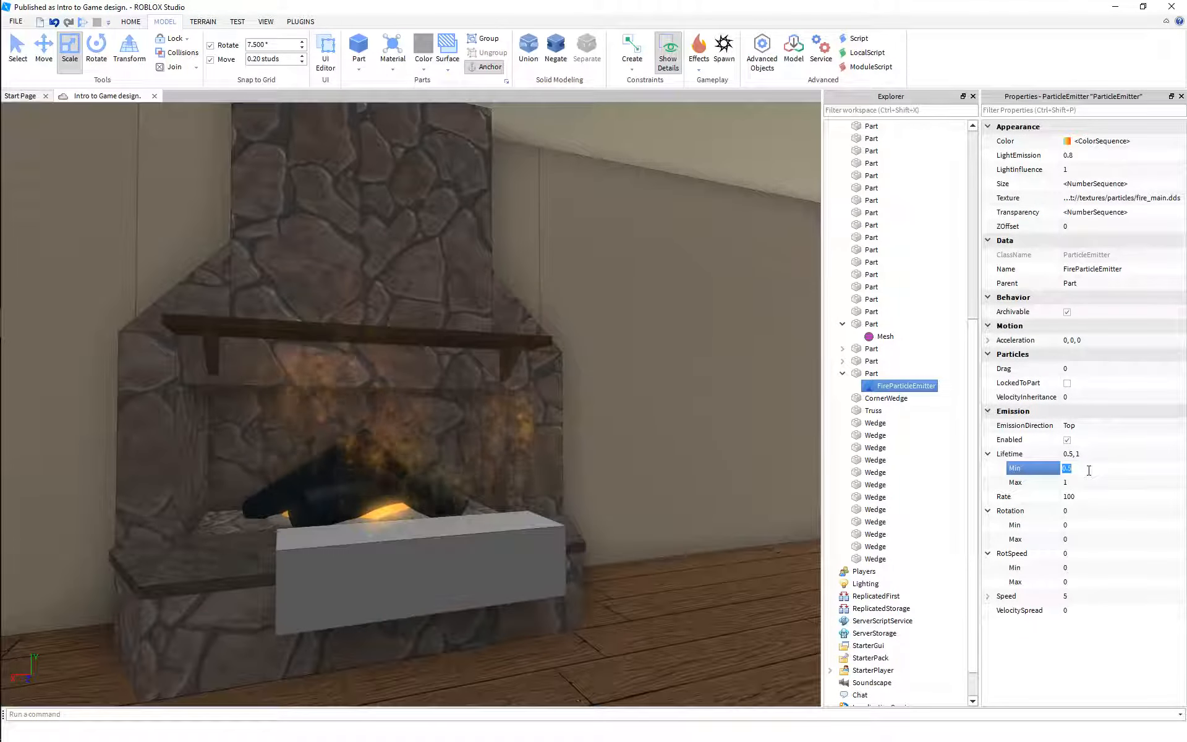
pyautogui.write('0.2')
pyautogui.press('Return')
pyautogui.click(1078, 482)
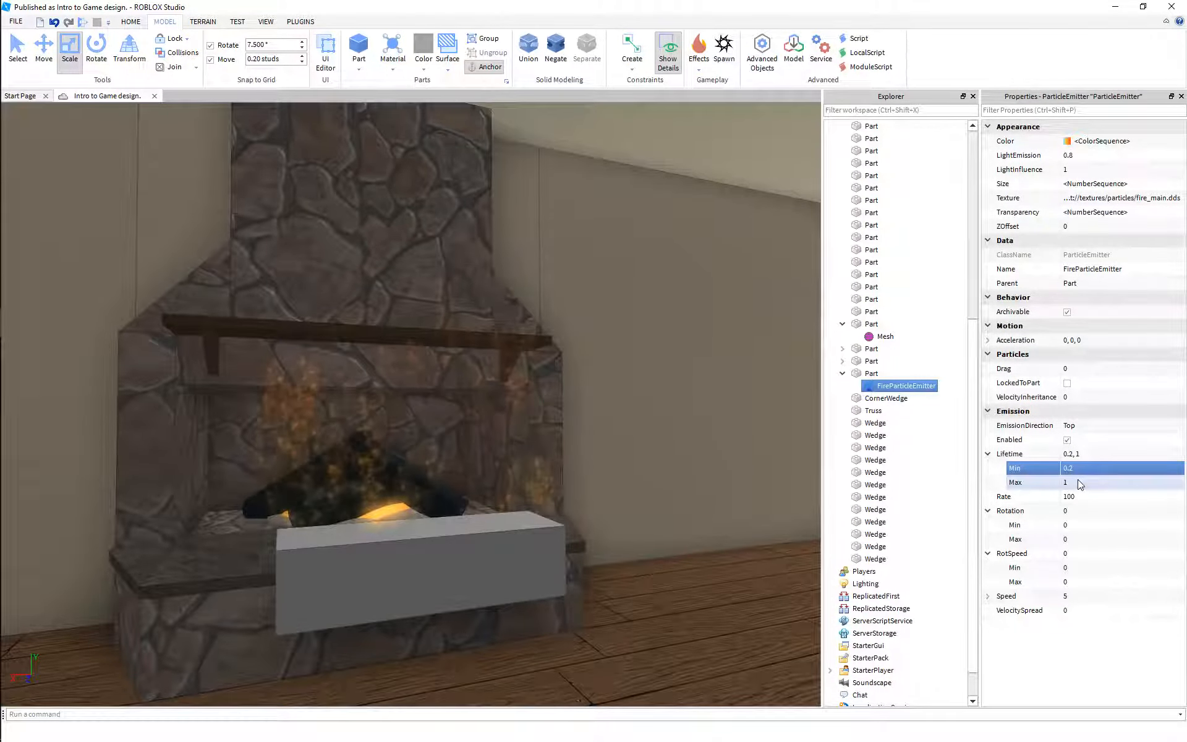
pyautogui.write('0.6')
pyautogui.press('Return')
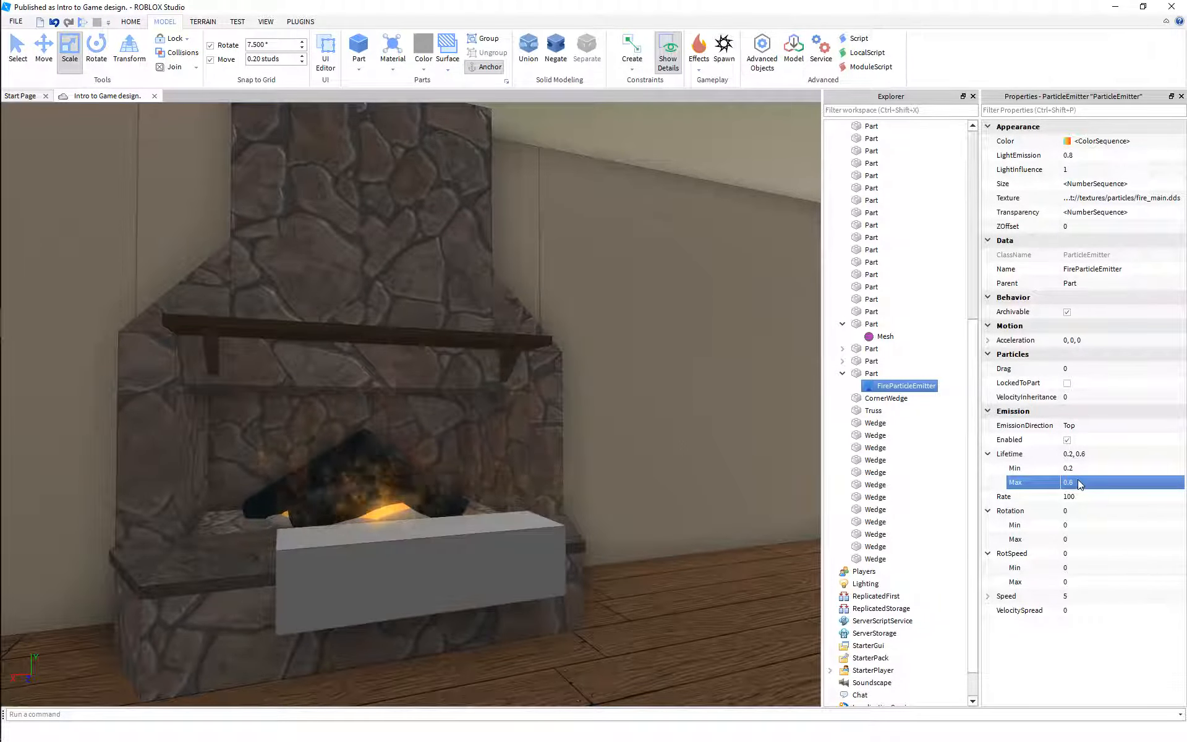
pyautogui.click(1078, 481)
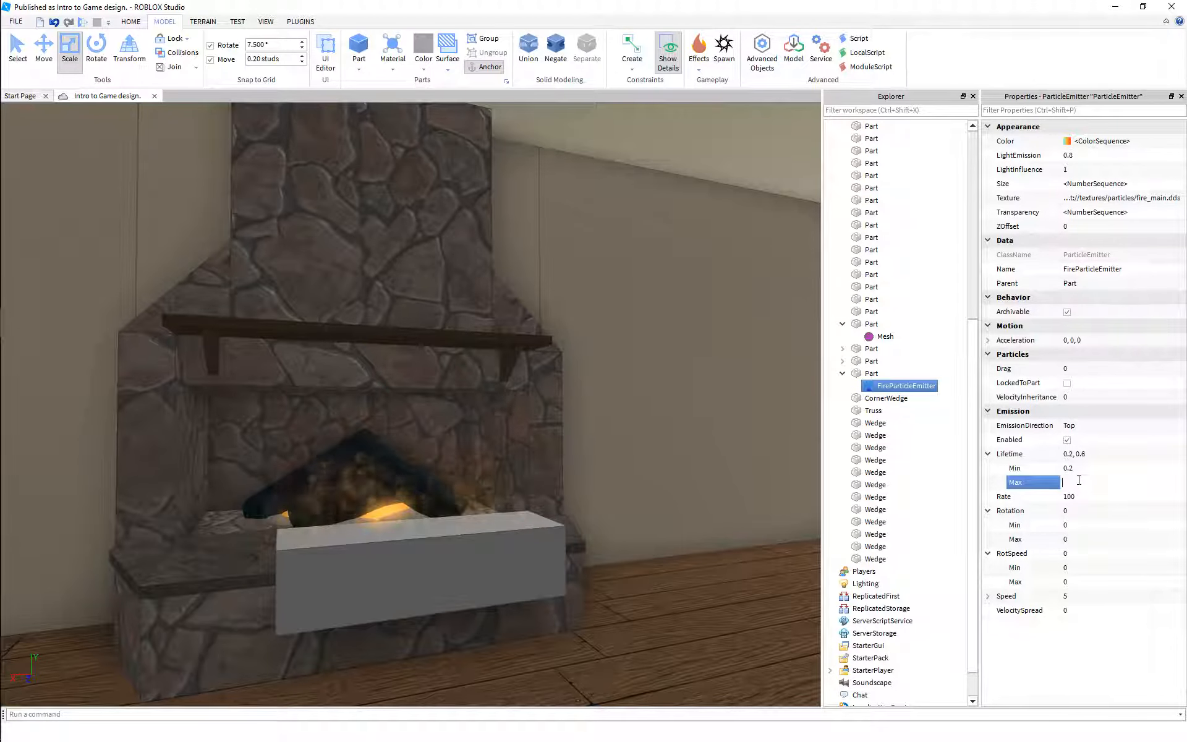
pyautogui.write('.8')
pyautogui.press('Return')
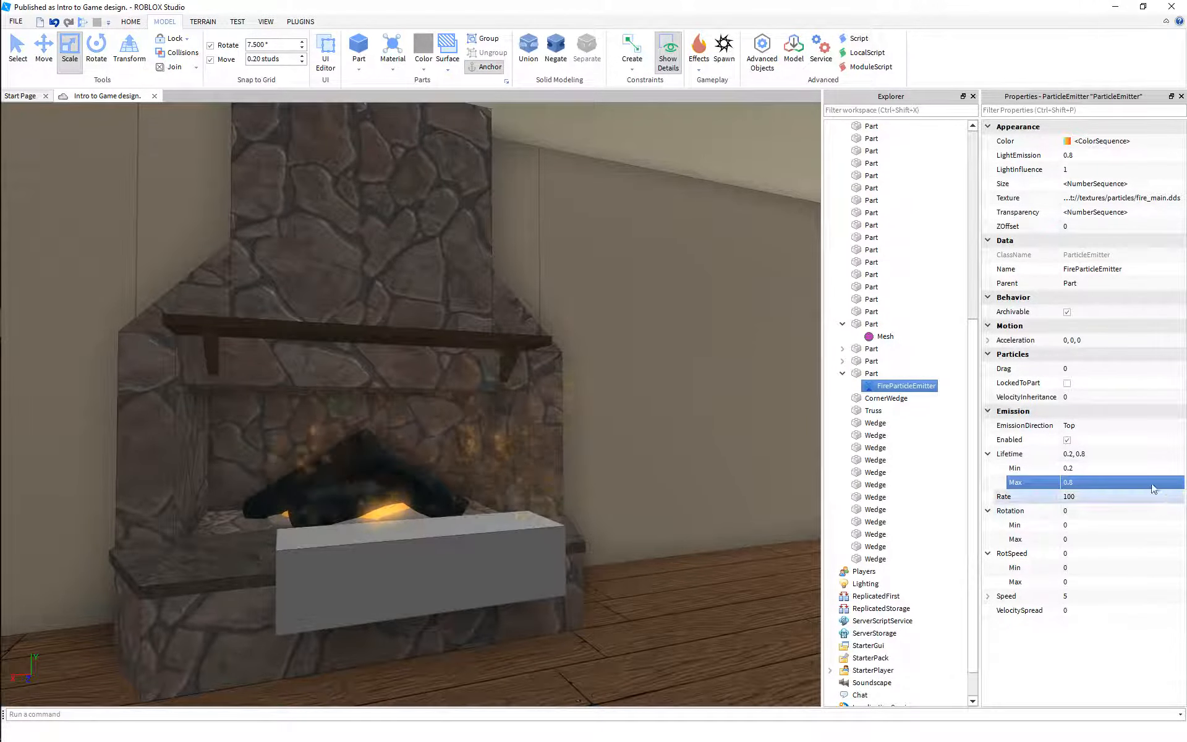
# Set the FireParticleEmitter's Speed to 3 and its Lifetime Min to 0.3
pyautogui.click(1095, 595)
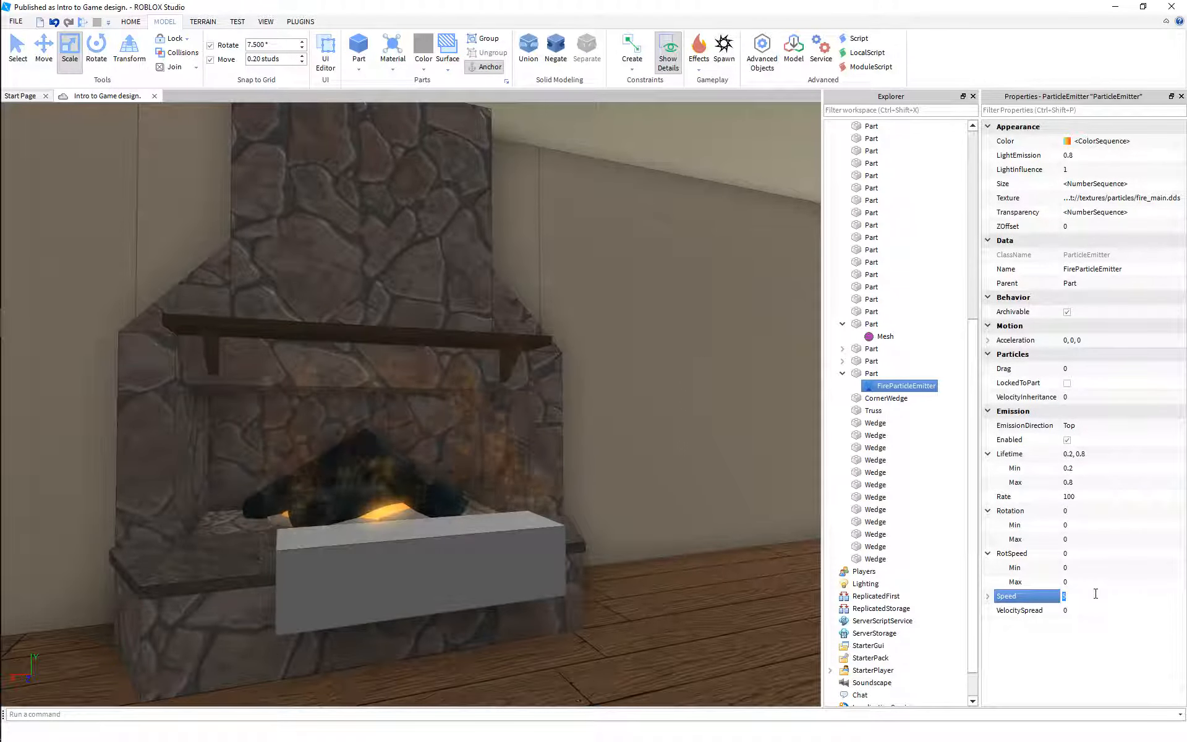
pyautogui.write('3')
pyautogui.press('Return')
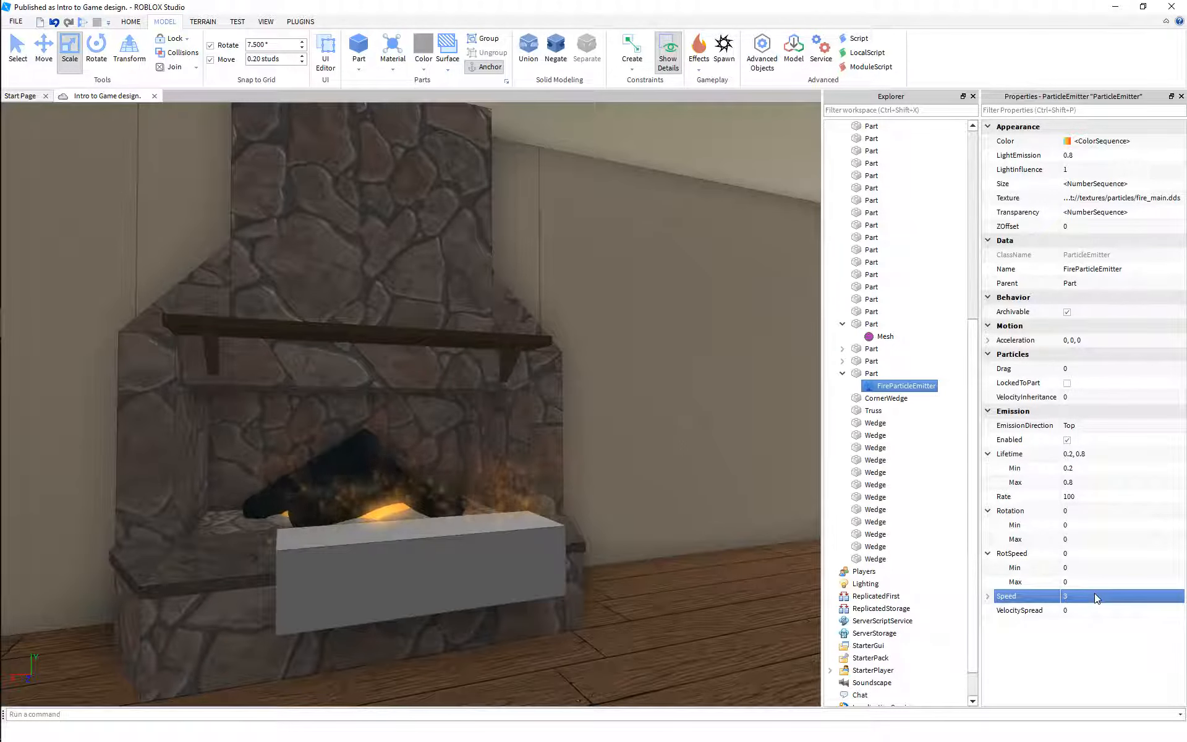
pyautogui.click(1078, 483)
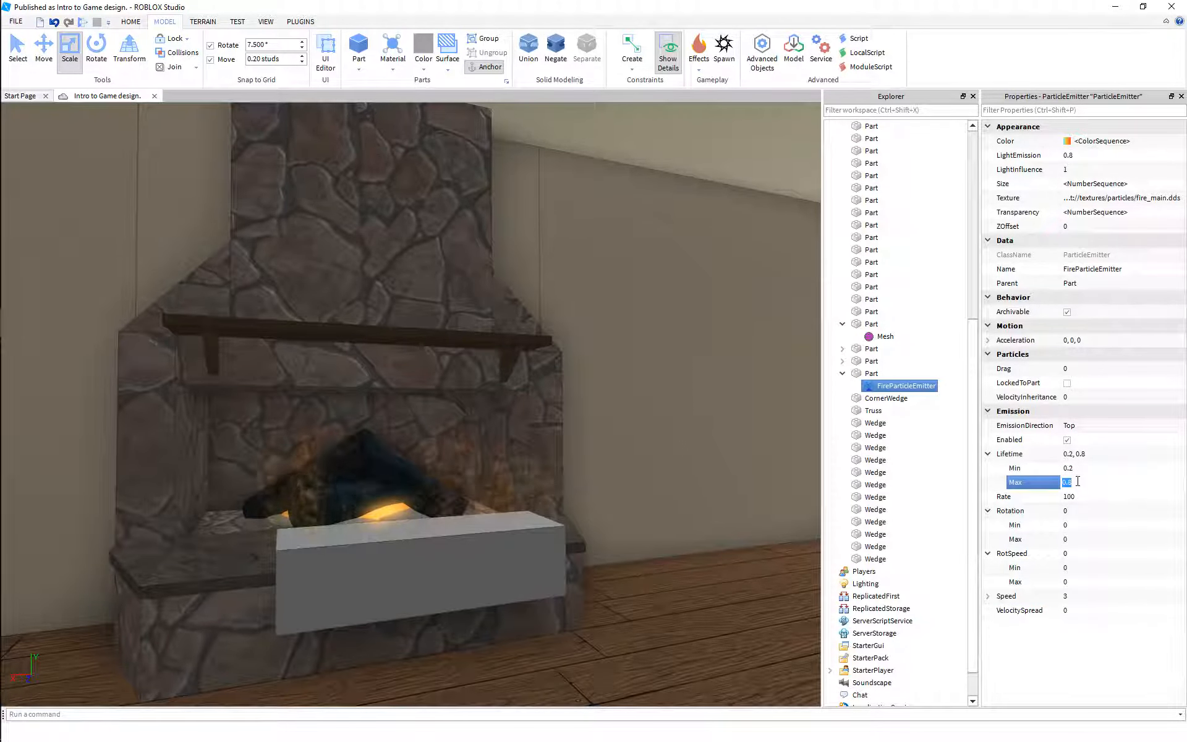
pyautogui.click(1083, 467)
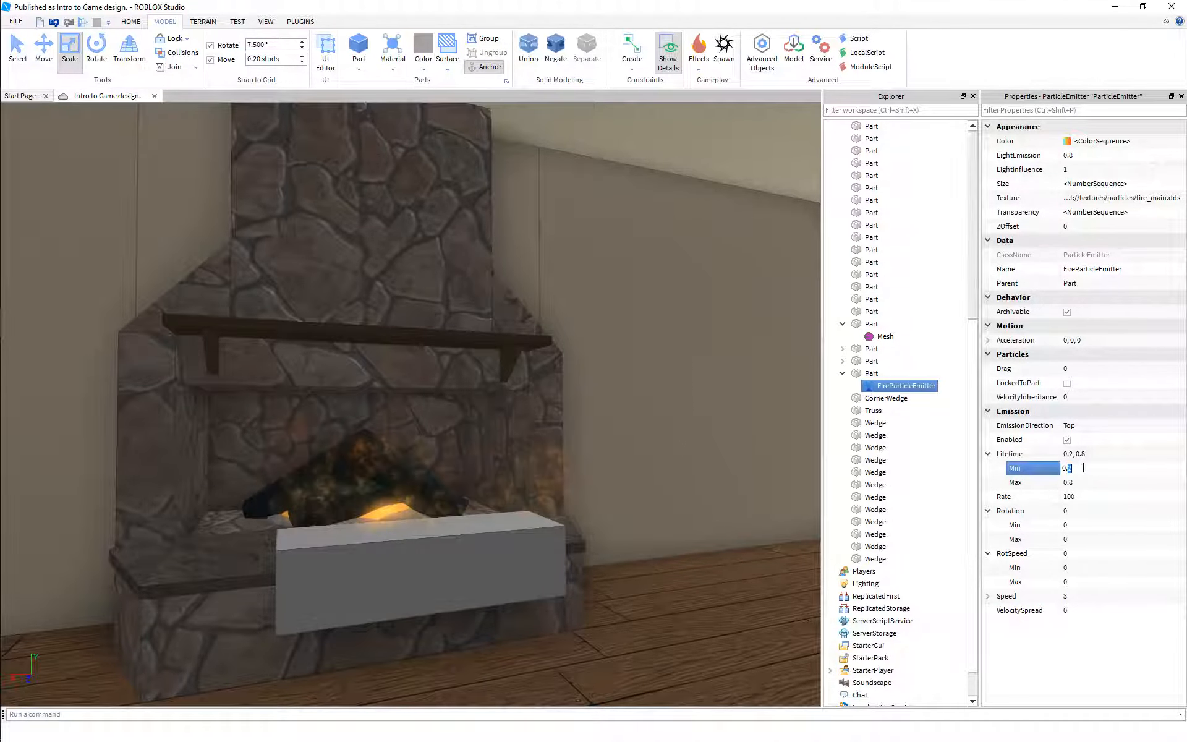
pyautogui.write('0.3')
pyautogui.press('Return')
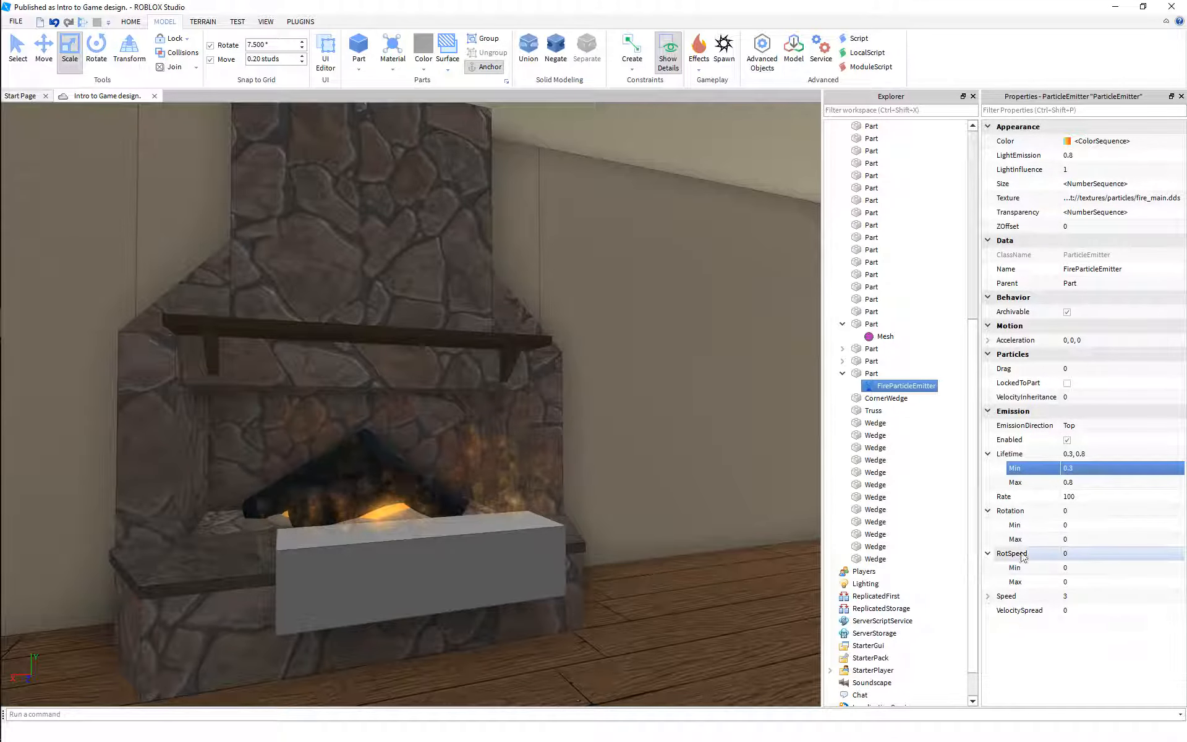
# Set the FireParticleEmitter's Rotation Max to 360 and check the particles from closer up
pyautogui.click(1082, 539)
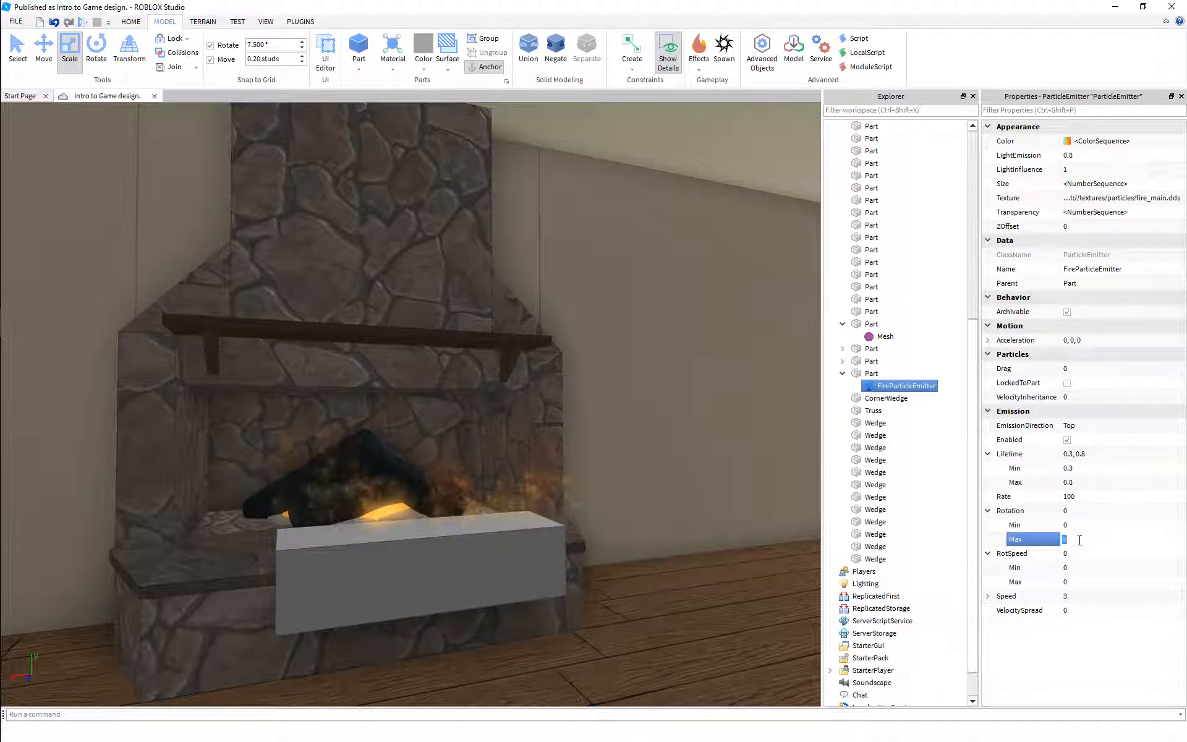
pyautogui.write('360')
pyautogui.press('Return')
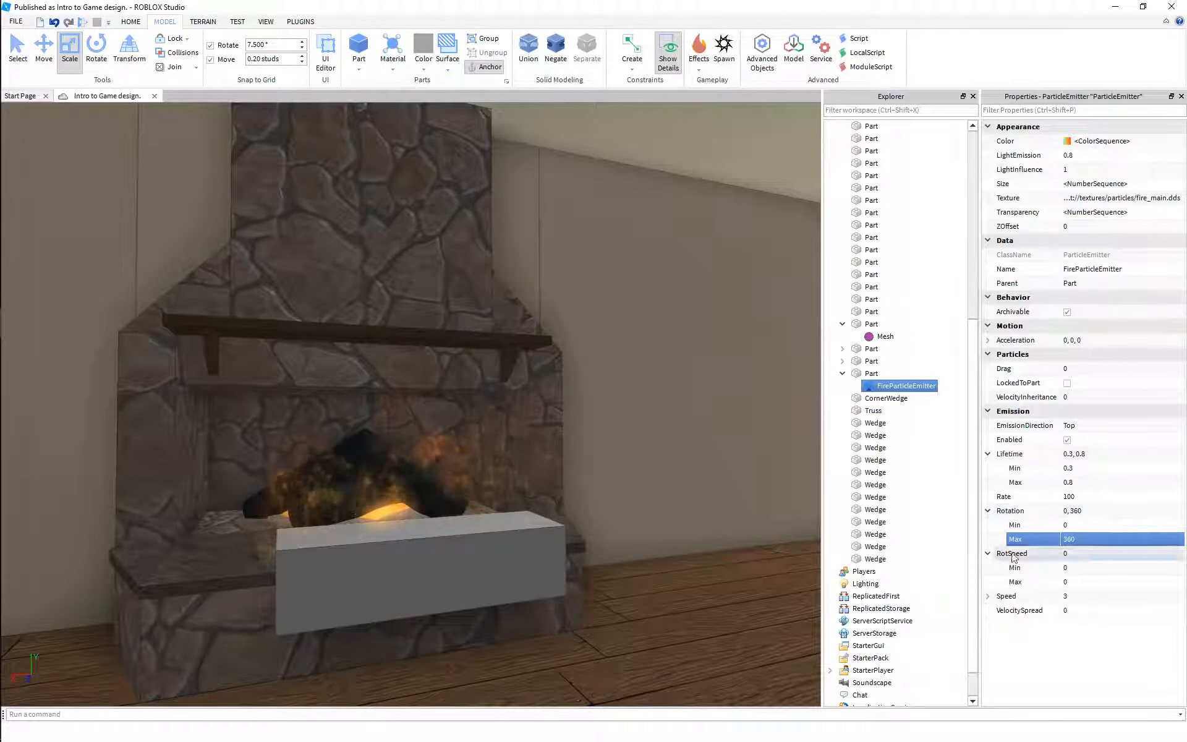
pyautogui.scroll(5, 639, 566)
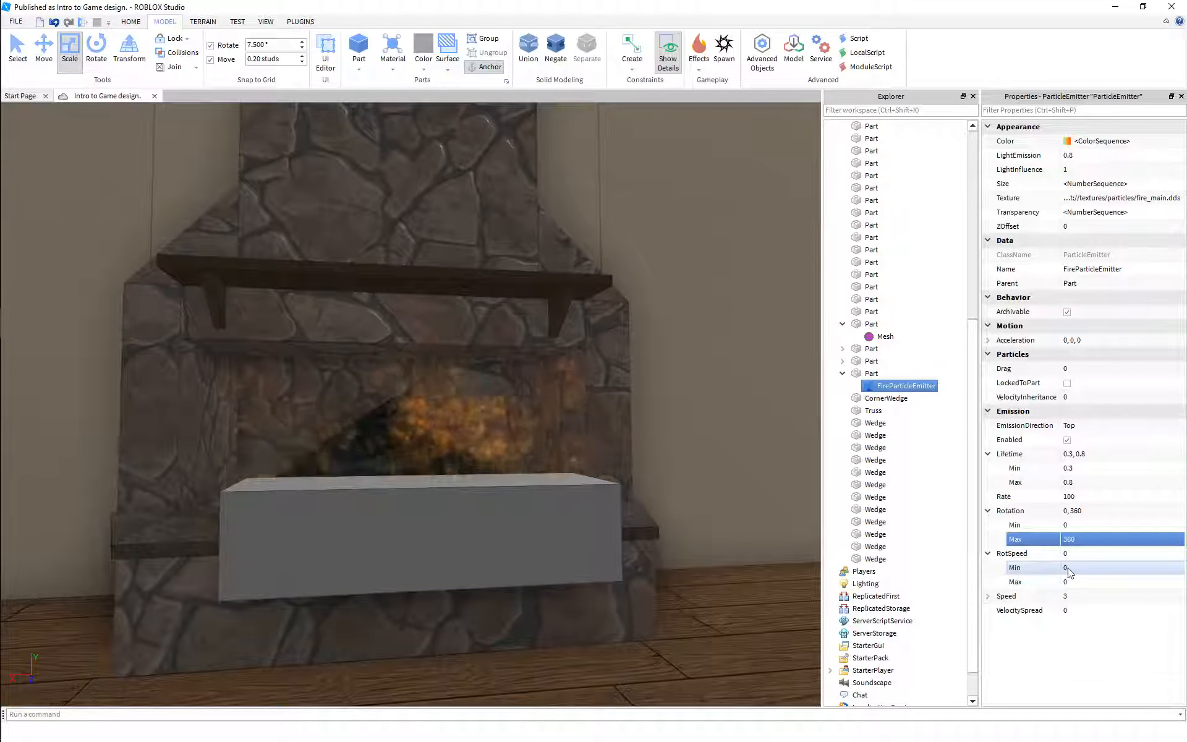
# Set the FireParticleEmitter's RotSpeed range to Min -60 and Max 60
pyautogui.click(1078, 572)
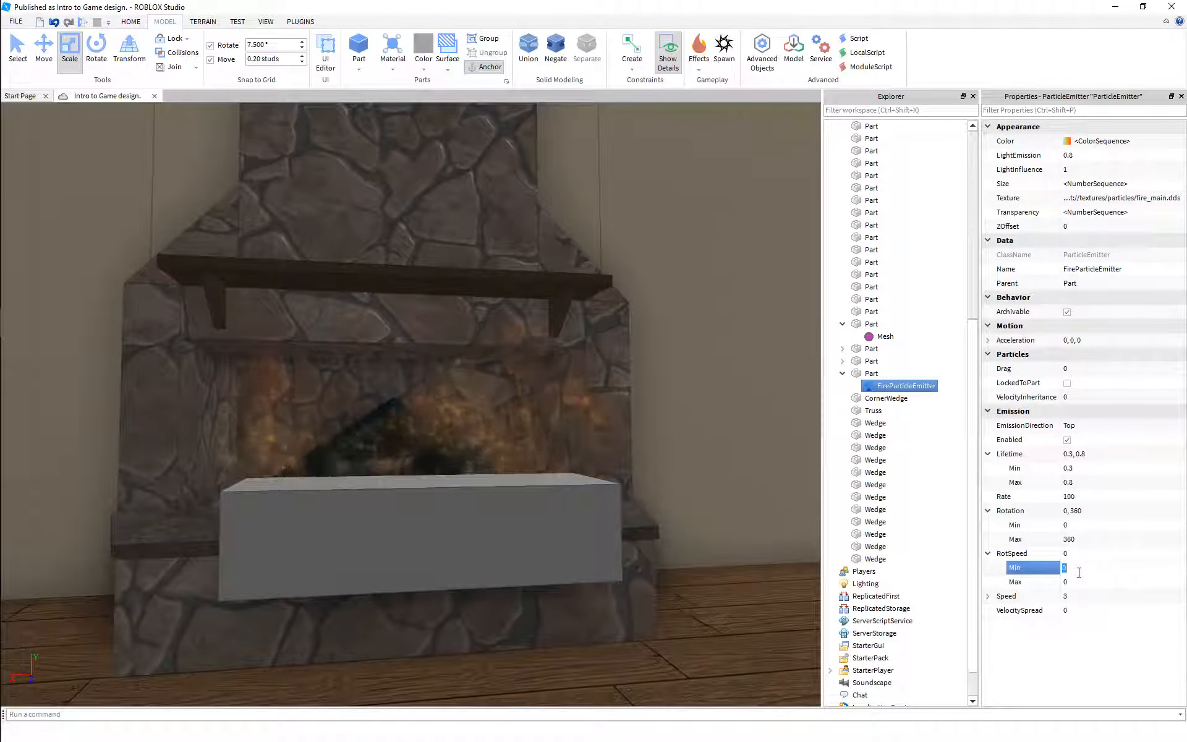
pyautogui.write('-60')
pyautogui.press('Return')
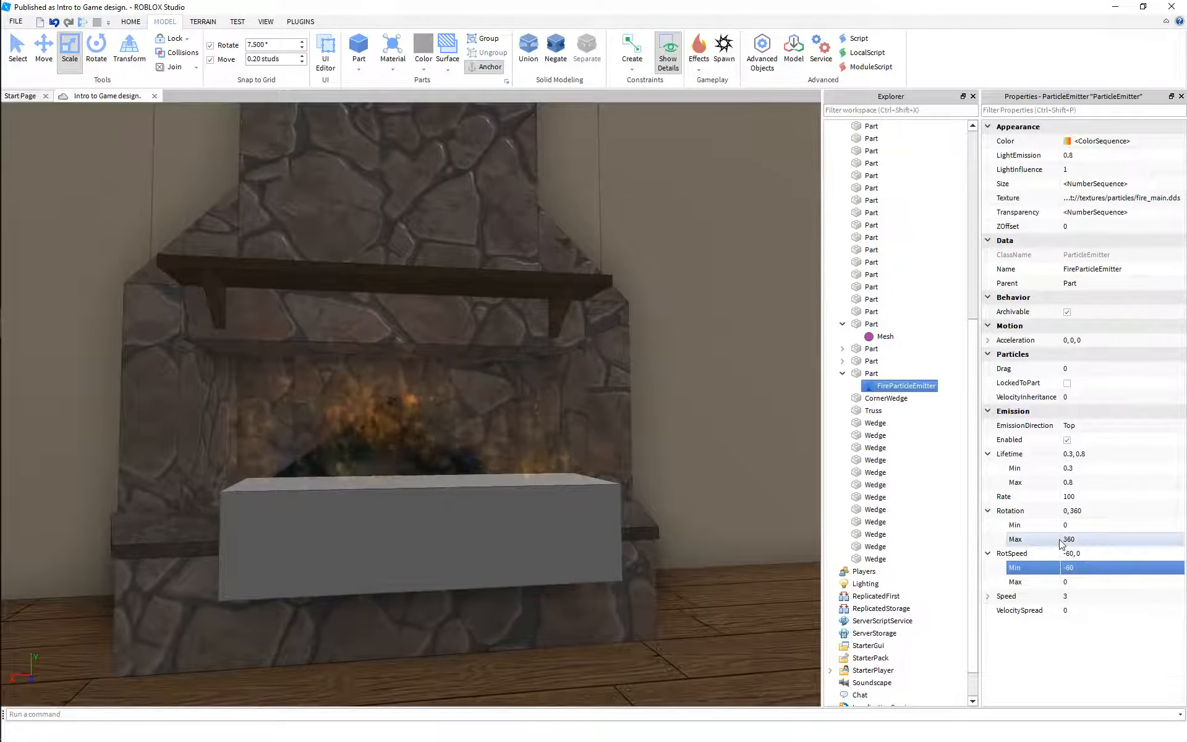
pyautogui.click(1080, 582)
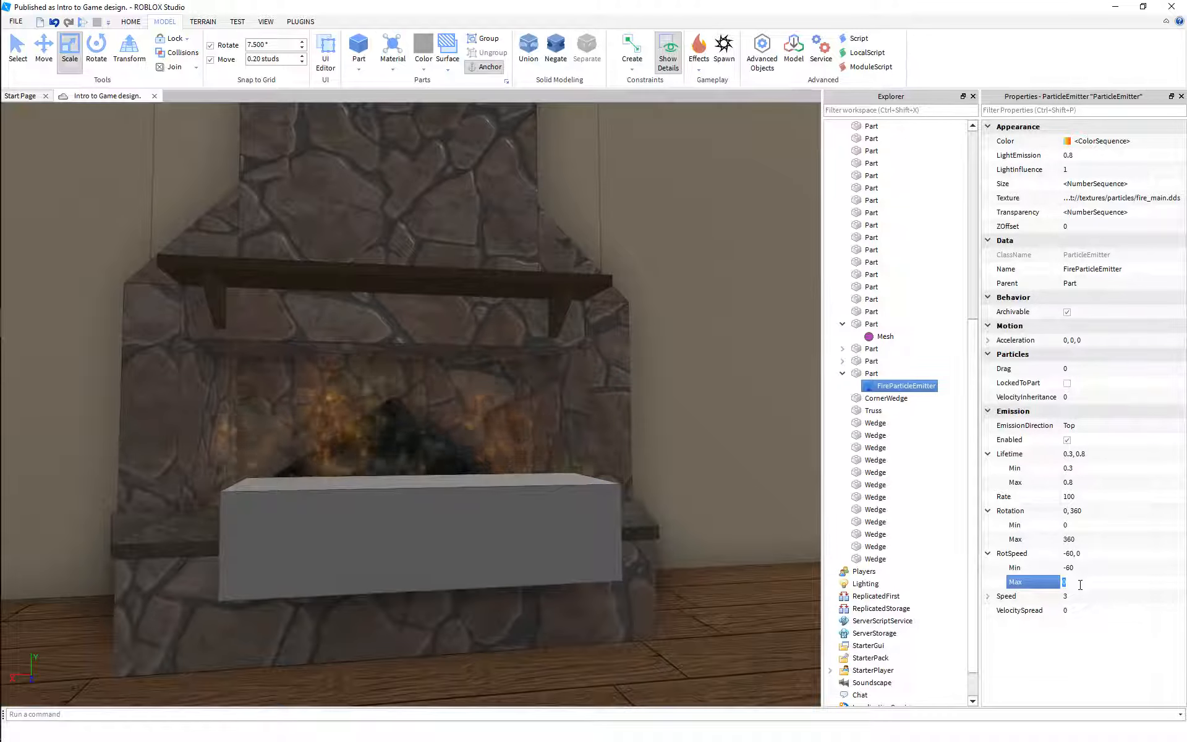
pyautogui.write('60')
pyautogui.press('Return')
# Try a VelocitySpread of 90 on the FireParticleEmitter and check how the particles scatter
pyautogui.press('s')
pyautogui.moveTo(628, 576); pyautogui.dragTo(628, 576, button='right')
pyautogui.press('a')
pyautogui.press('w')
pyautogui.press('d')
pyautogui.press('q')
pyautogui.press('e')
pyautogui.press('d')
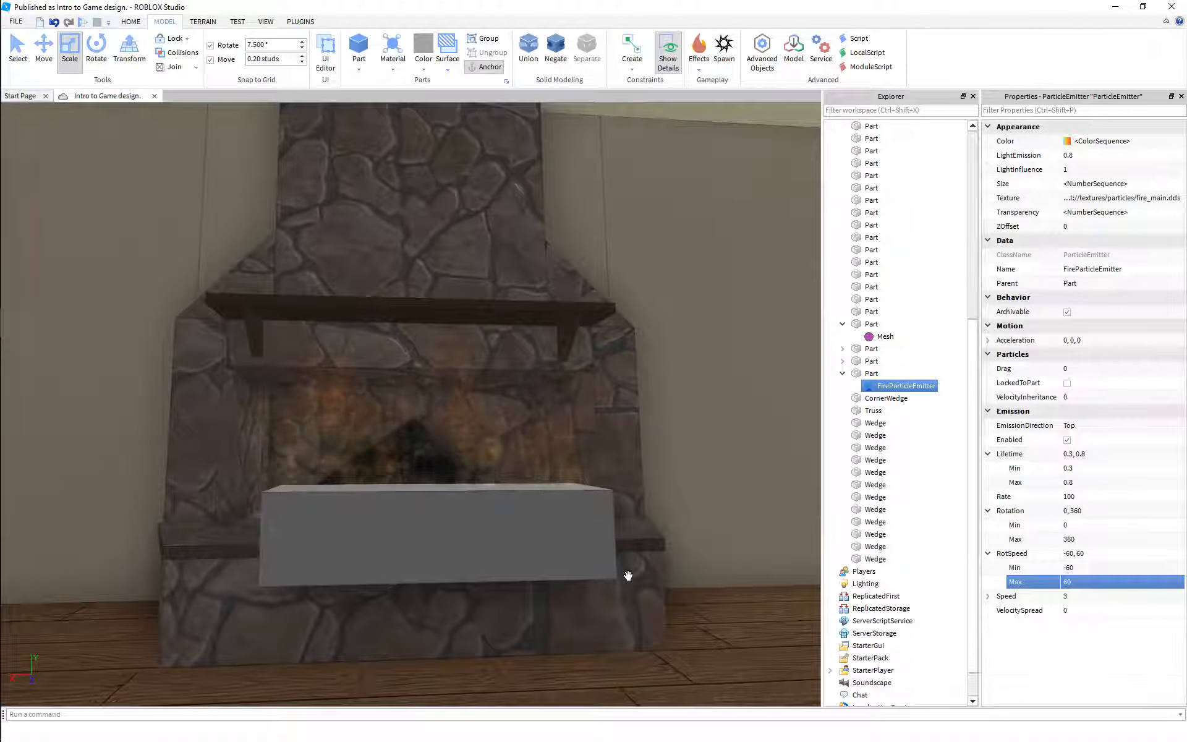
pyautogui.click(1096, 607)
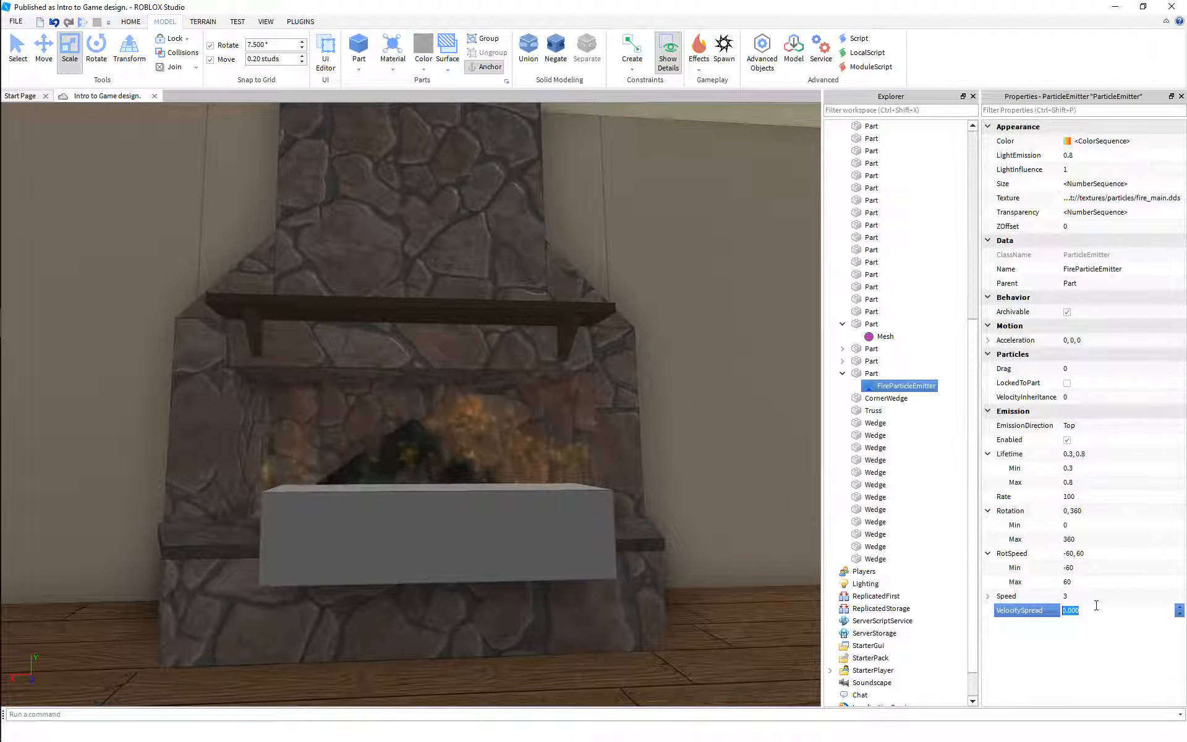
pyautogui.write('90')
pyautogui.press('Return')
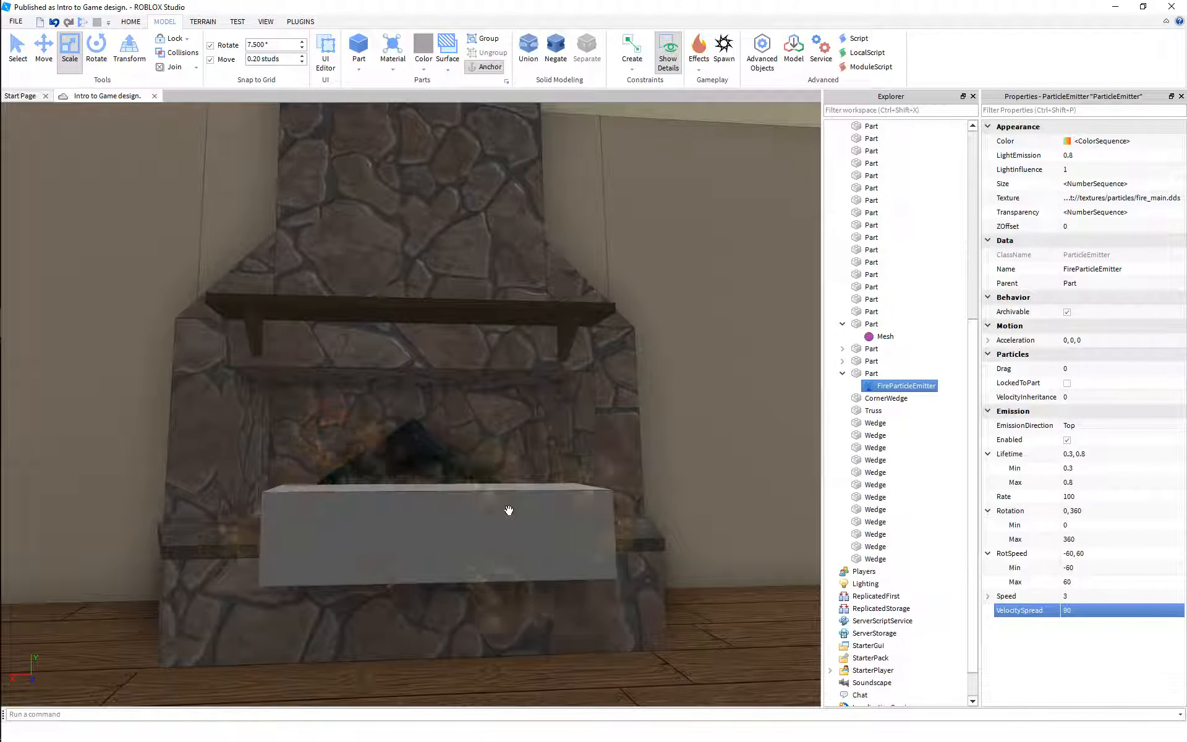
# Try a VelocitySpread of 1 on the FireParticleEmitter, then set it to 10
pyautogui.click(1099, 611)
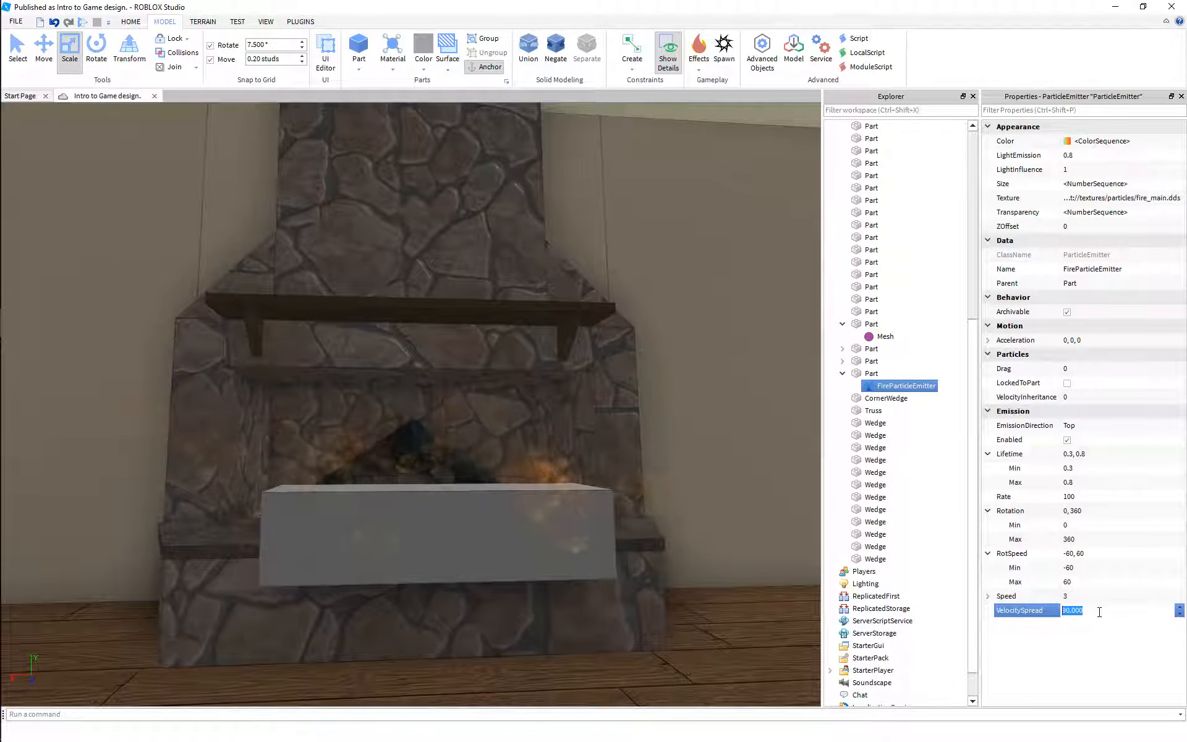
pyautogui.write('1')
pyautogui.press('Return')
pyautogui.click(1100, 611)
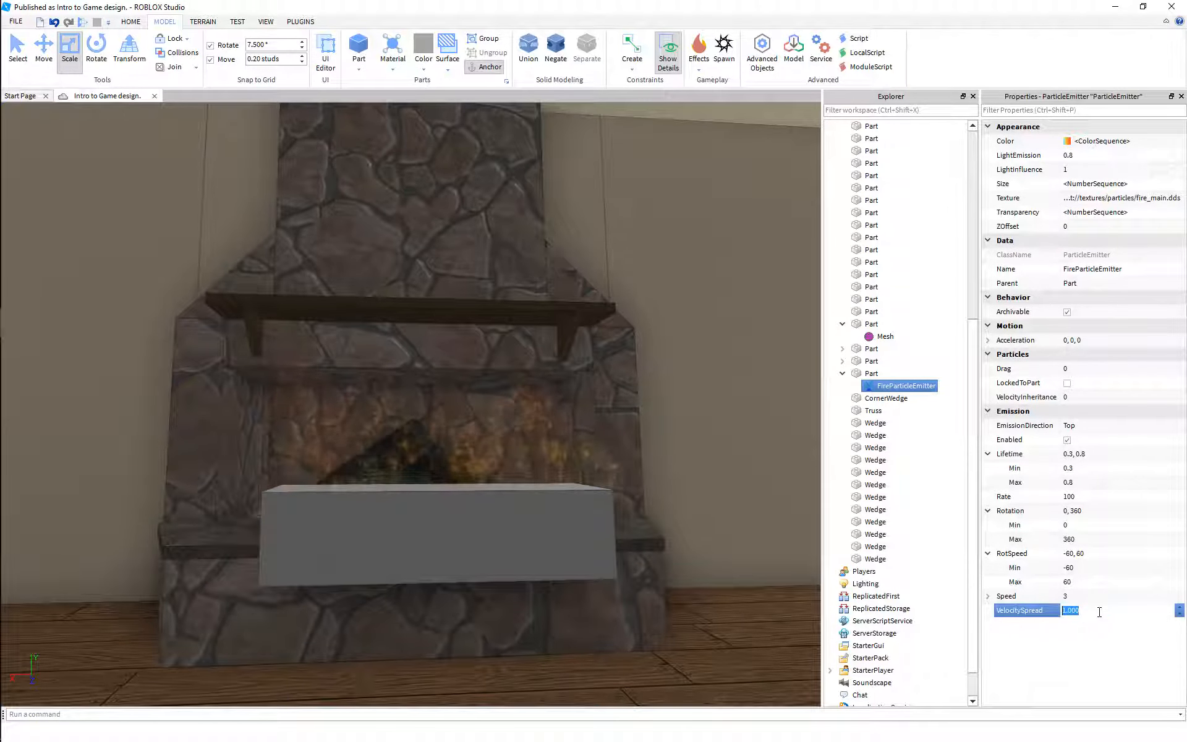
pyautogui.write('10')
pyautogui.press('Return')
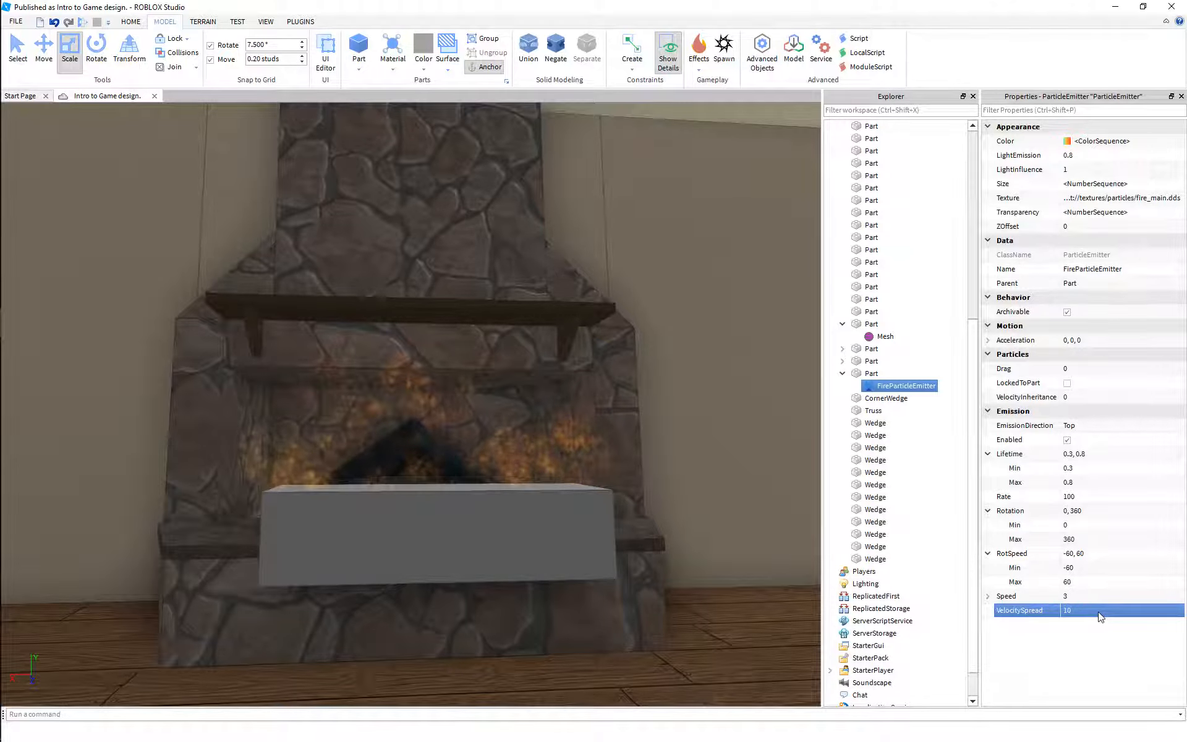
# Select the grey block that emits the fire and rename it as FirePart
pyautogui.scroll(-2, 688, 489)
pyautogui.moveTo(689, 489); pyautogui.dragTo(696, 497, button='right')
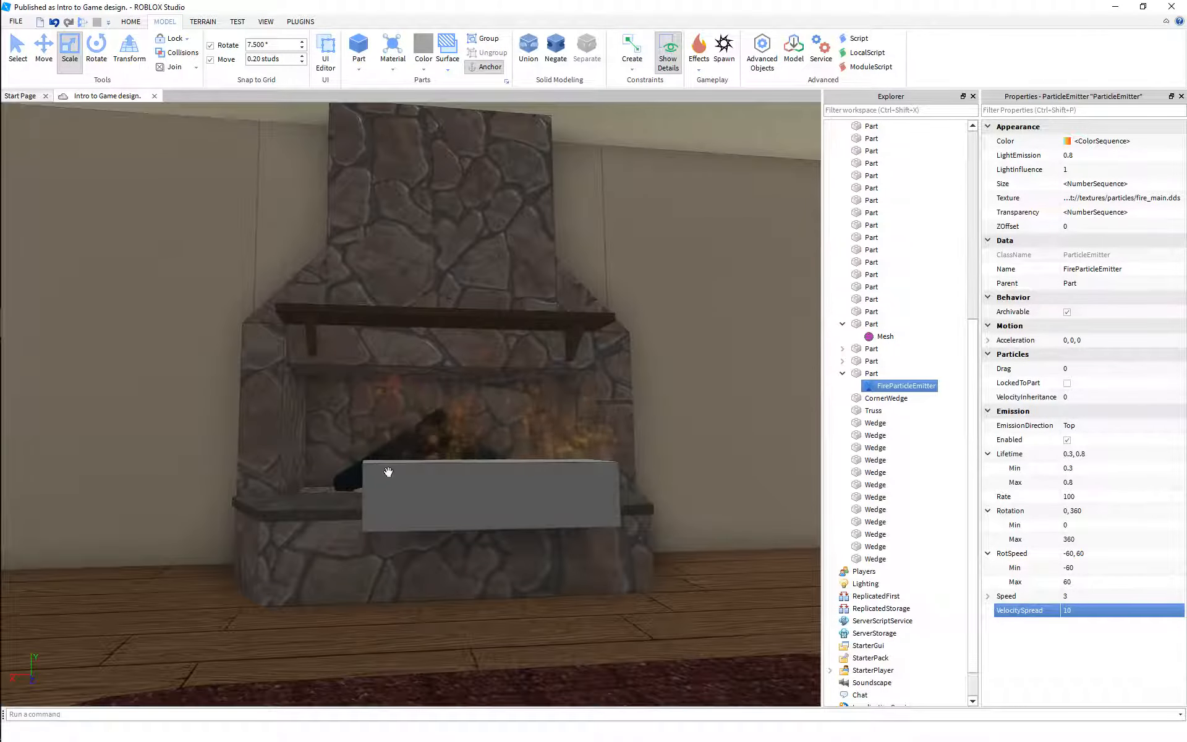
pyautogui.moveTo(602, 455); pyautogui.dragTo(588, 467, button='right')
pyautogui.click(588, 467)
pyautogui.moveTo(742, 528); pyautogui.dragTo(683, 522)
pyautogui.moveTo(462, 642); pyautogui.dragTo(490, 531)
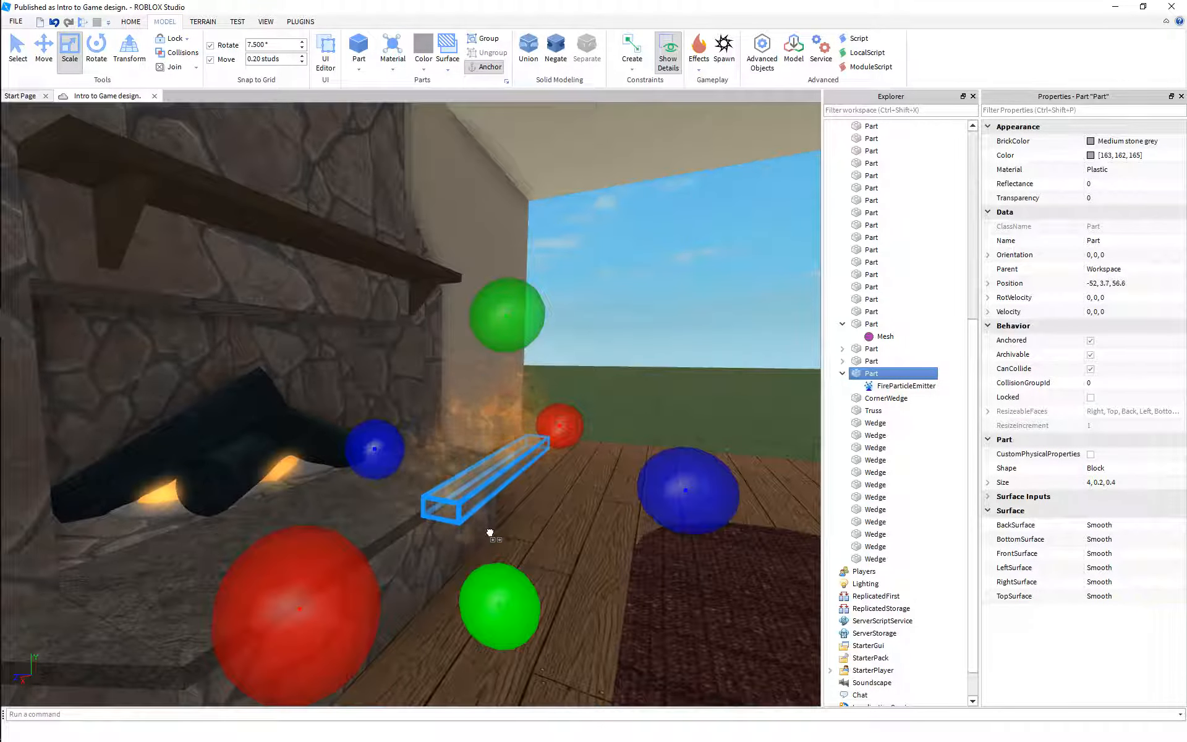
pyautogui.click(1117, 242)
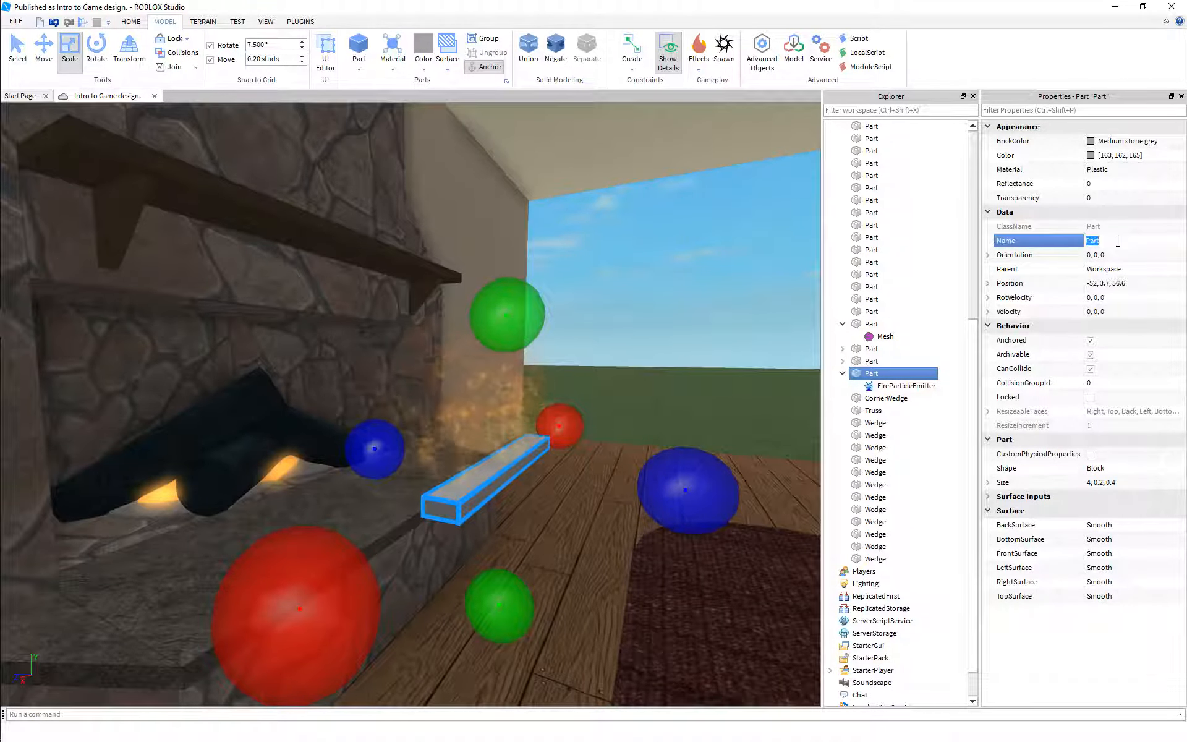
pyautogui.write('FirePart')
pyautogui.press('Return')
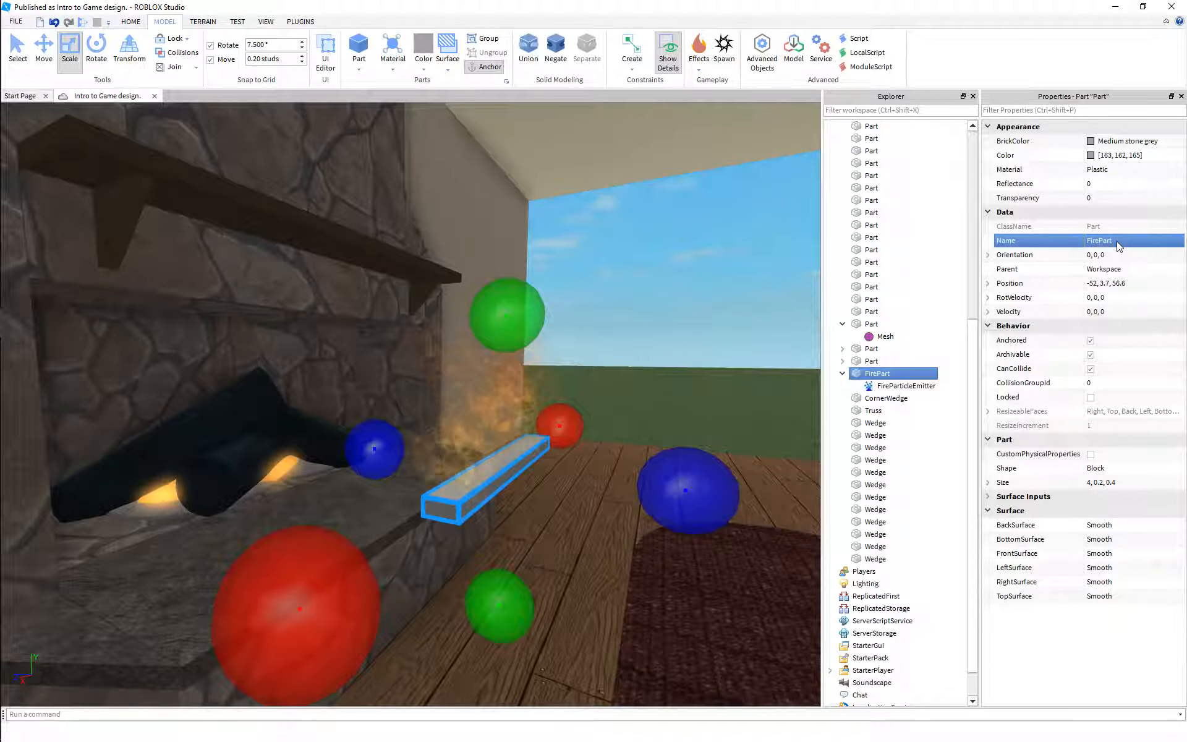
# Make FirePart invisible by setting its Transparency to 1
pyautogui.click(1106, 198)
pyautogui.write('1')
pyautogui.press('Return')
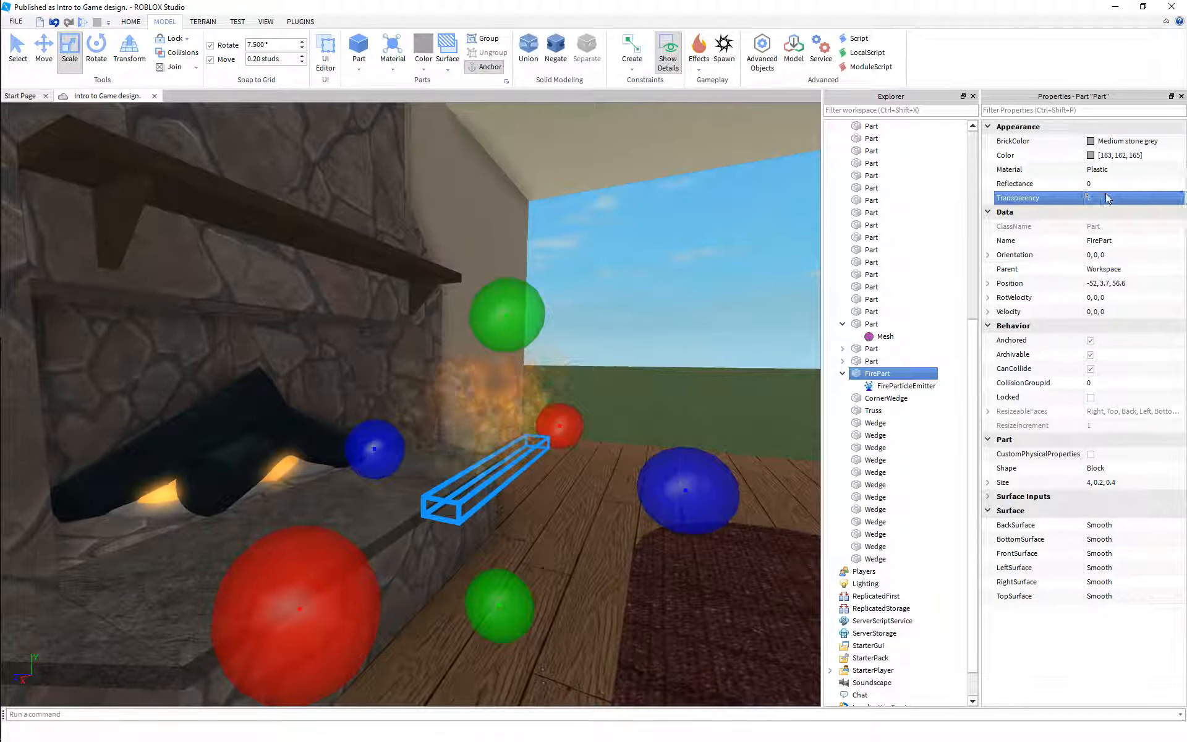
# Move FirePart back and down into the fireplace beneath the logs, to a position of about -52, 2.9, 62
pyautogui.hotkey('ctrl', '2')
pyautogui.moveTo(476, 489); pyautogui.dragTo(280, 442)
pyautogui.press('w')
pyautogui.moveTo(303, 424); pyautogui.dragTo(302, 424, button='right')
pyautogui.moveTo(423, 314); pyautogui.dragTo(416, 376)
pyautogui.moveTo(413, 384); pyautogui.dragTo(413, 384, button='right')
pyautogui.press('a')
pyautogui.moveTo(547, 498); pyautogui.dragTo(533, 499)
pyautogui.press('d')
pyautogui.moveTo(533, 498); pyautogui.dragTo(532, 498, button='right')
pyautogui.press('s')
pyautogui.press('w')
pyautogui.press('a')
# Scale FirePart's depth to 0.6 studs under the logs and check the flames from the front
pyautogui.hotkey('ctrl', '3')
pyautogui.moveTo(564, 469); pyautogui.dragTo(587, 472)
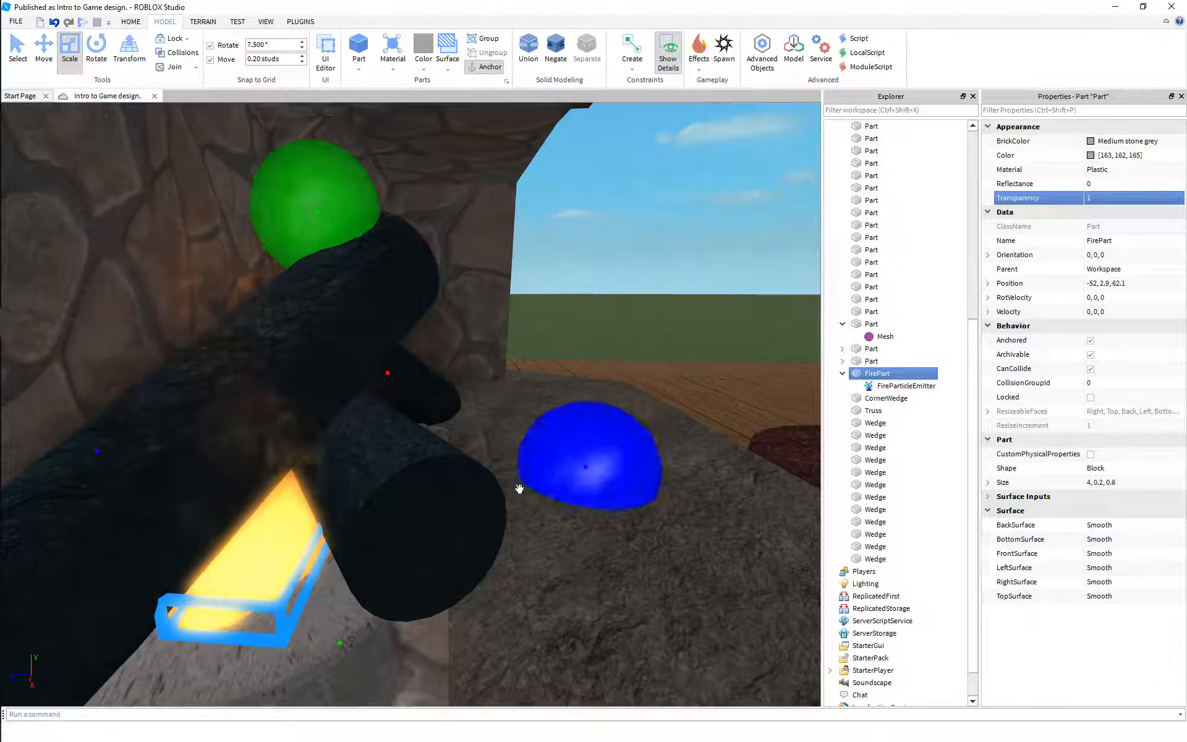
pyautogui.press('a')
pyautogui.moveTo(421, 511); pyautogui.dragTo(421, 510, button='right')
pyautogui.press('d')
pyautogui.press('s')
pyautogui.press('w')
pyautogui.moveTo(492, 529); pyautogui.dragTo(531, 534)
pyautogui.moveTo(530, 534); pyautogui.dragTo(531, 533, button='right')
# Set the FireParticleEmitter's Lifetime to Min 0.5 and Max 1
pyautogui.click(920, 386)
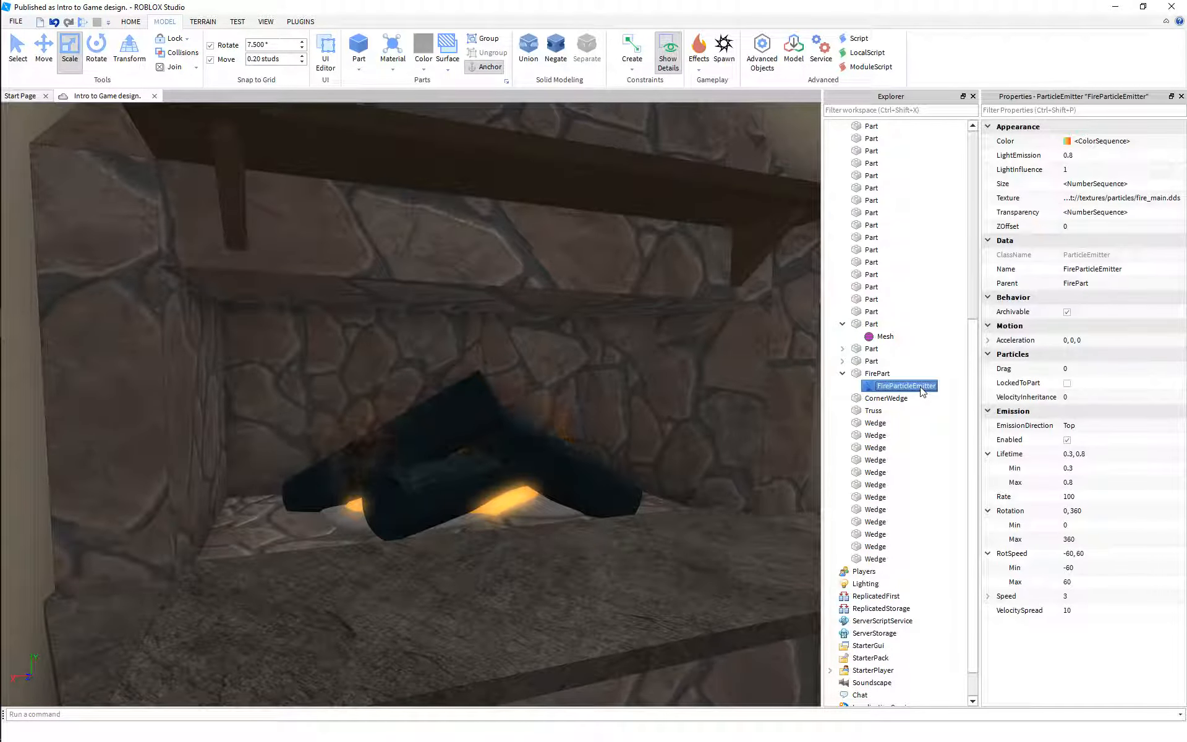
pyautogui.click(1092, 483)
pyautogui.write('1')
pyautogui.click(1091, 468)
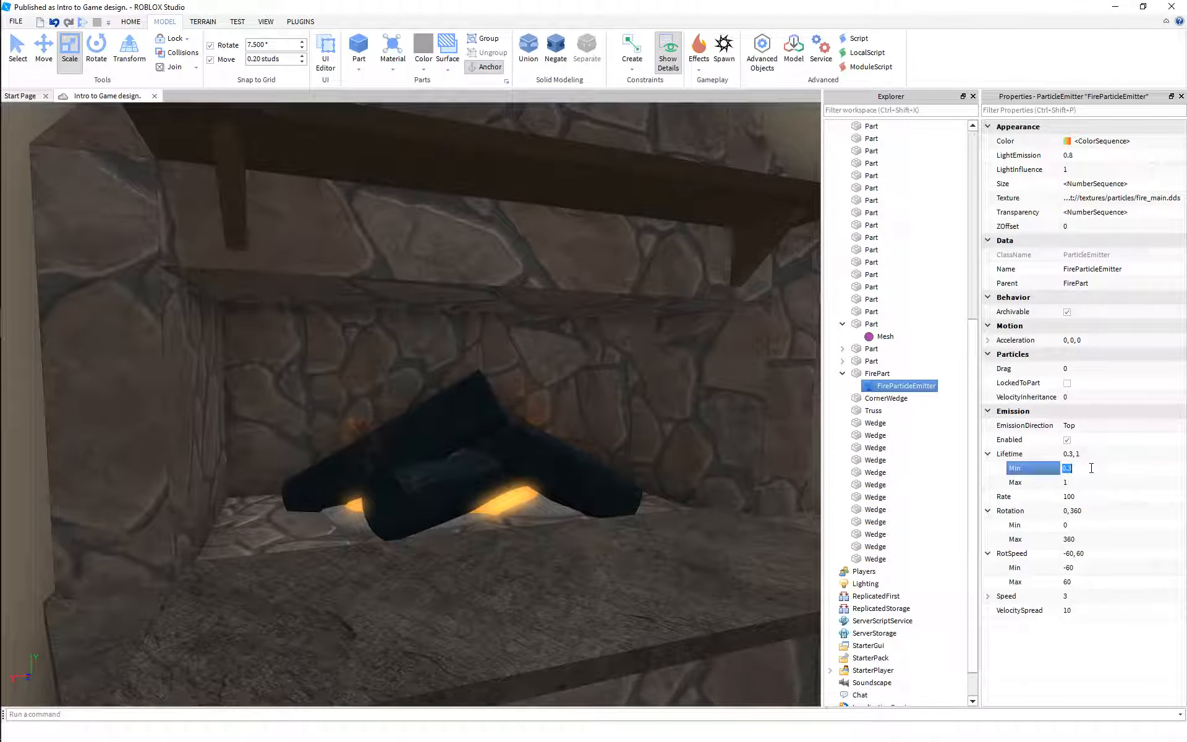
pyautogui.press('Return')
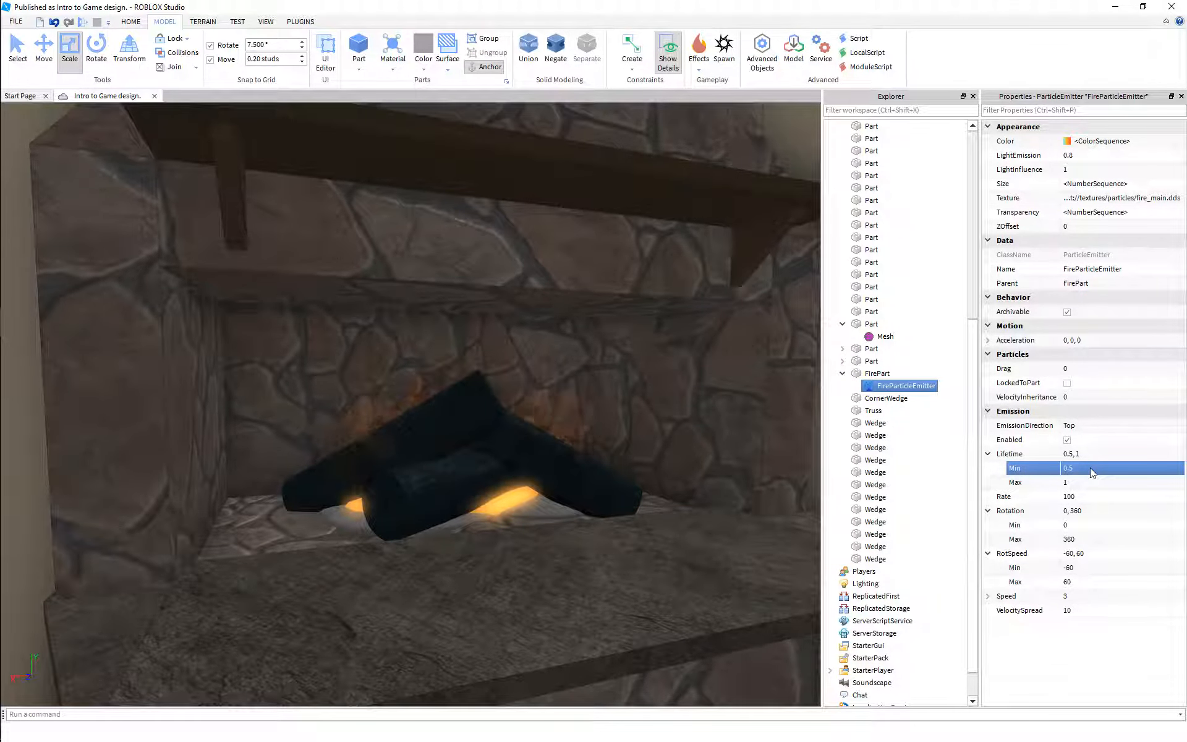
# Reshape the emitter's Transparency curve, lowering the first dip to about 0.211 at time 0.064 and the lowest keypoint to 0 at about 0.299
pyautogui.scroll(-3, 608, 513)
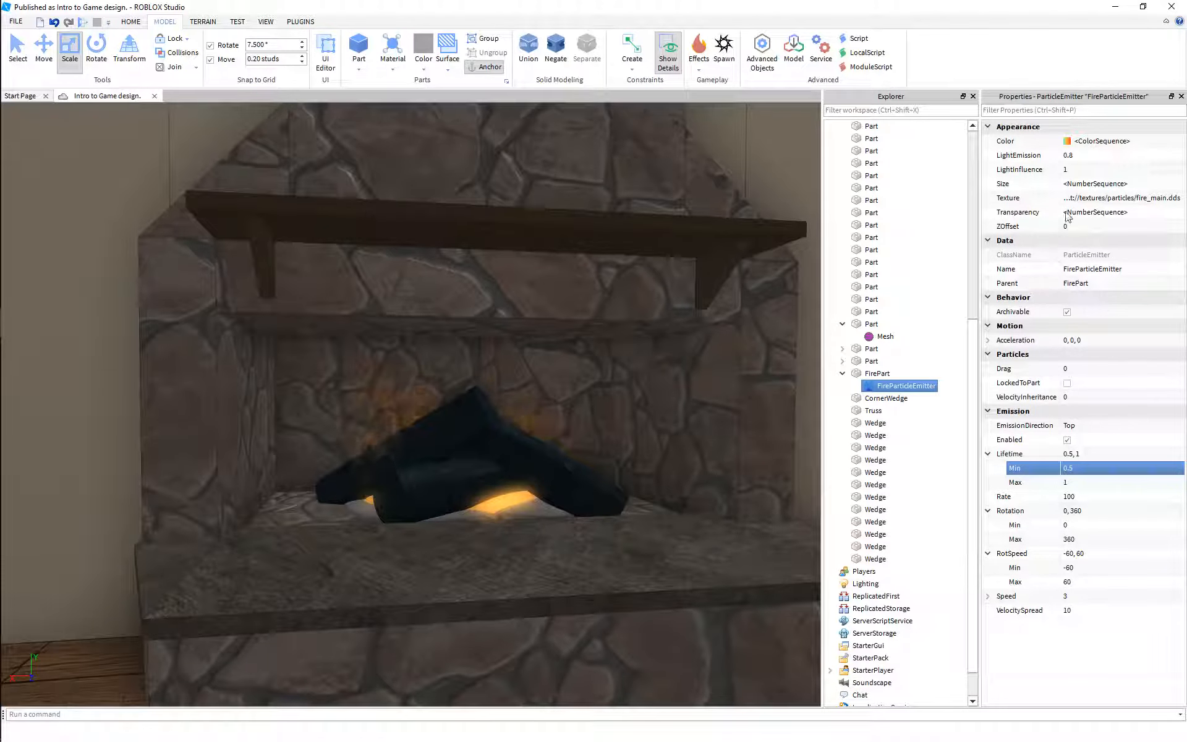
pyautogui.click(1149, 212)
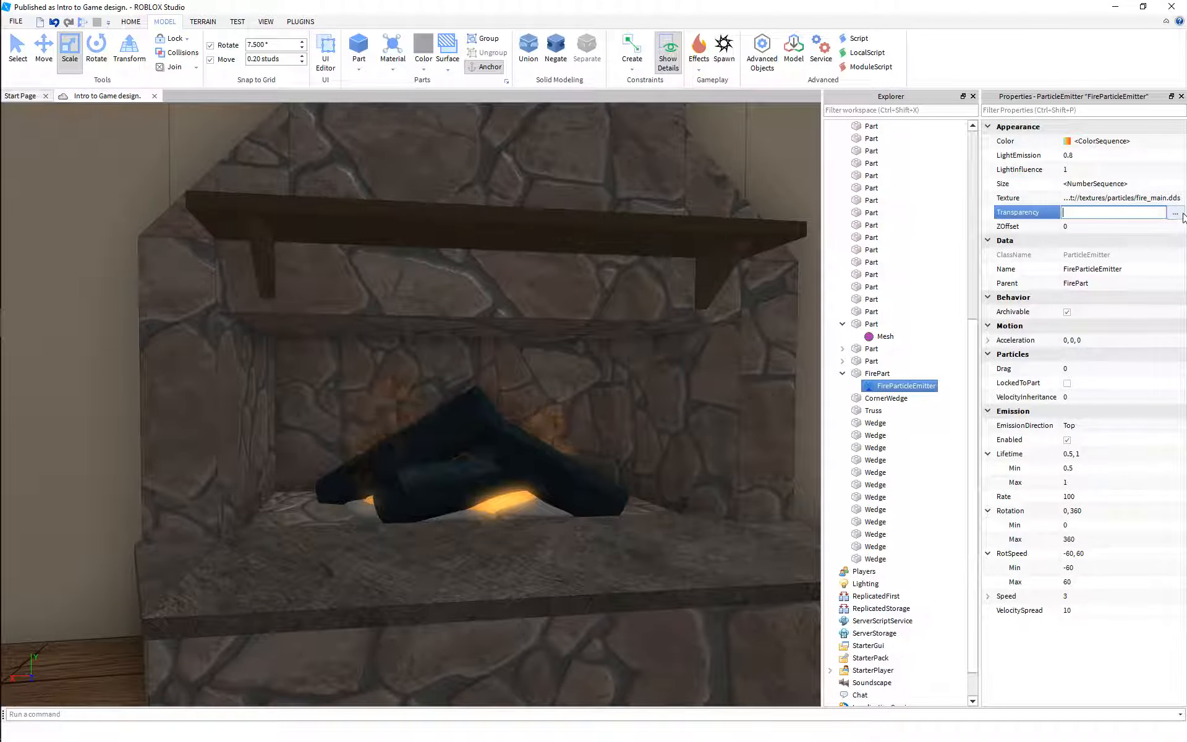
pyautogui.click(1178, 213)
pyautogui.moveTo(589, 339); pyautogui.dragTo(846, 436)
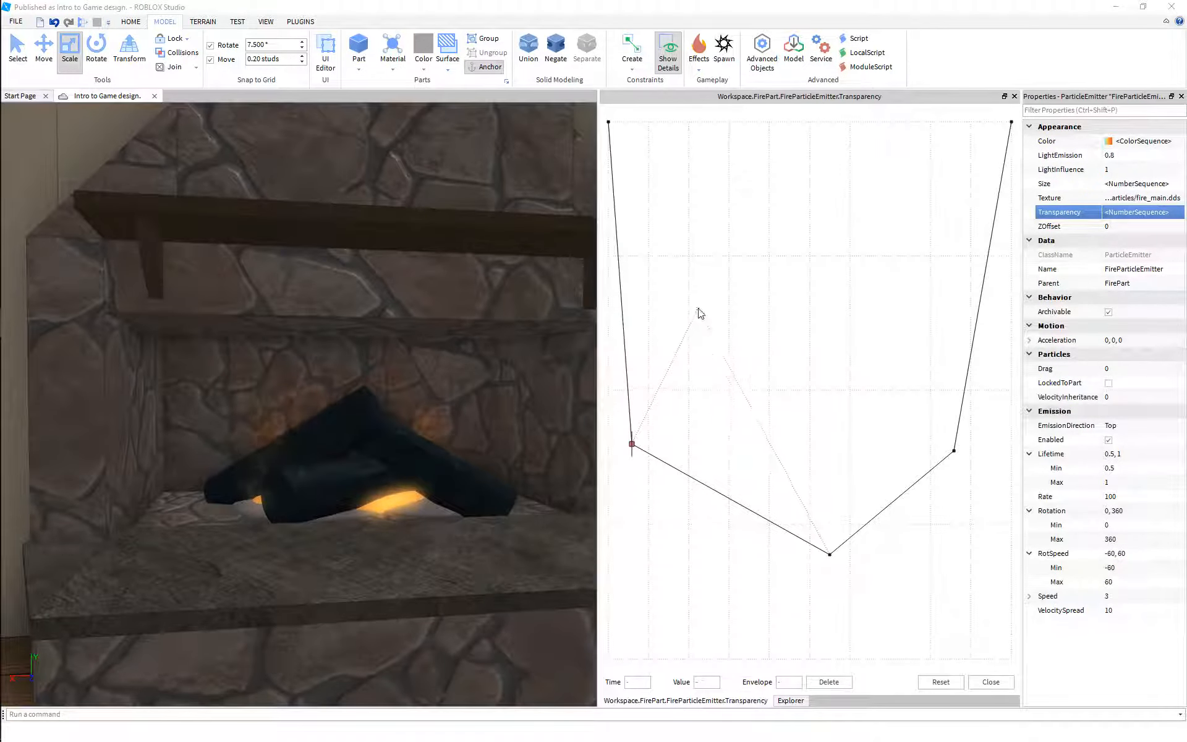
pyautogui.moveTo(776, 97); pyautogui.dragTo(359, 268)
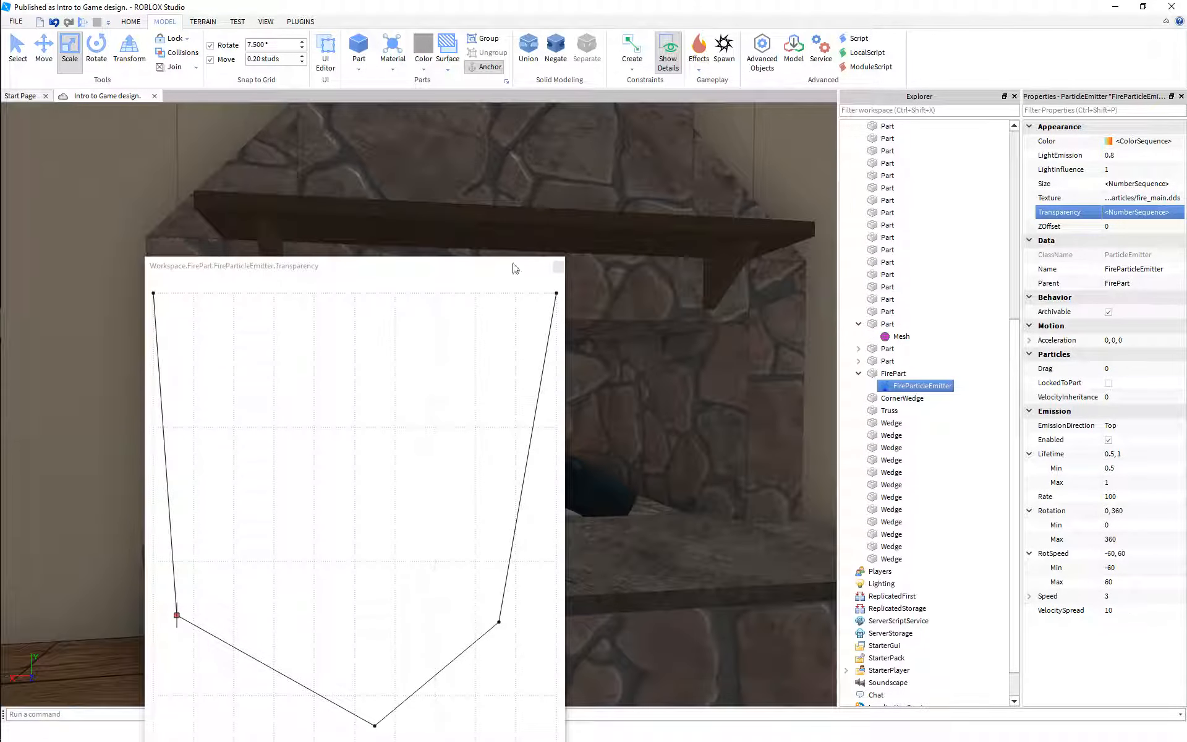
pyautogui.moveTo(415, 267); pyautogui.dragTo(835, 150)
pyautogui.moveTo(588, 494); pyautogui.dragTo(590, 596)
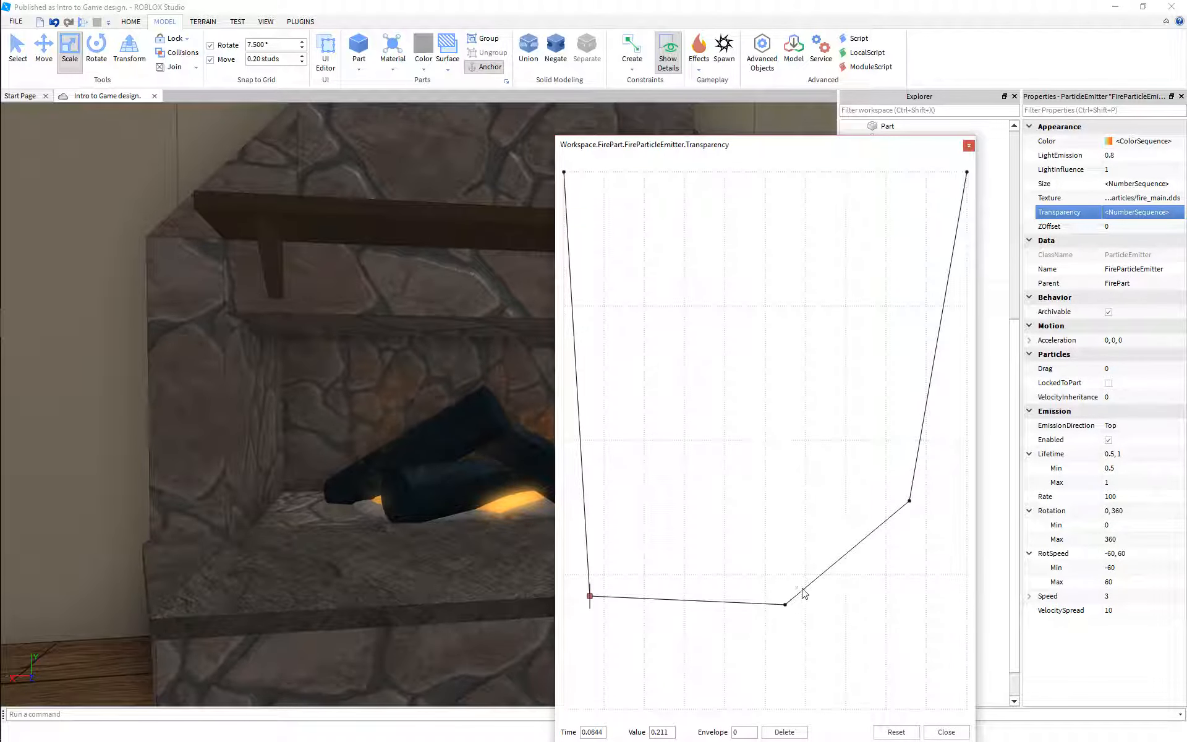
pyautogui.moveTo(785, 604); pyautogui.dragTo(685, 711)
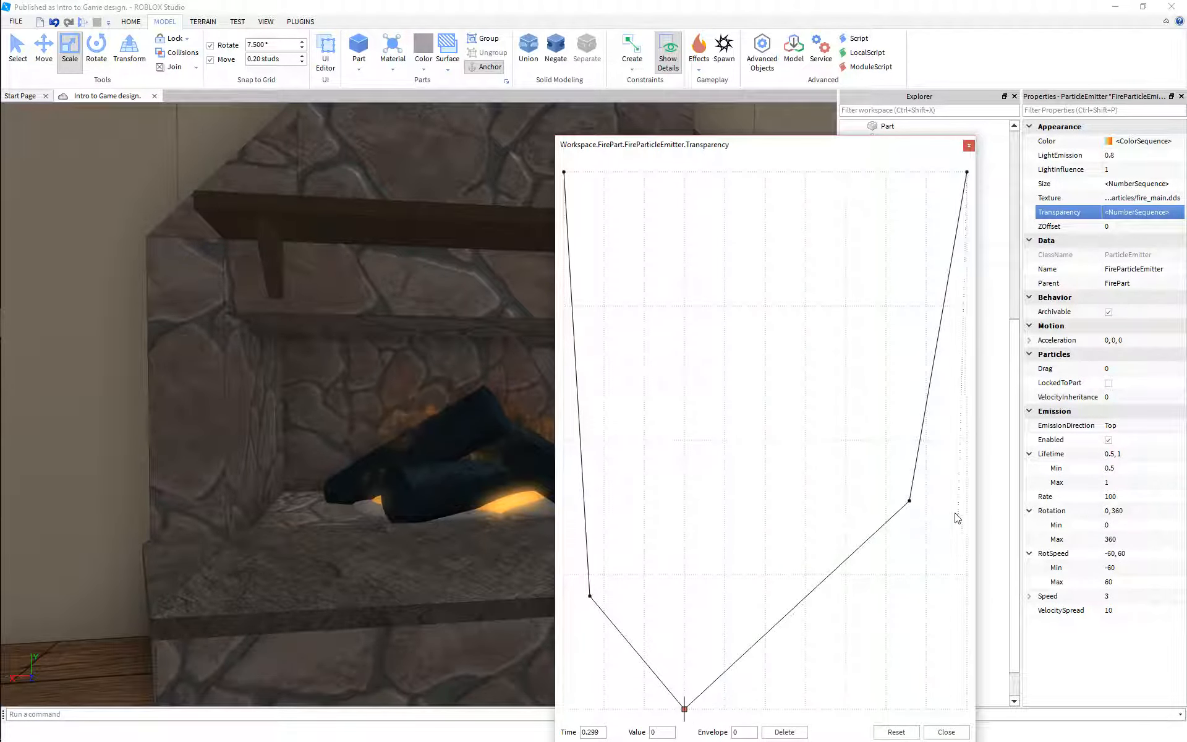
# Add a Transparency keypoint of 0 at about time 0.752 and shift the last inner keypoint to about time 0.91, value 0.382
pyautogui.click(866, 709)
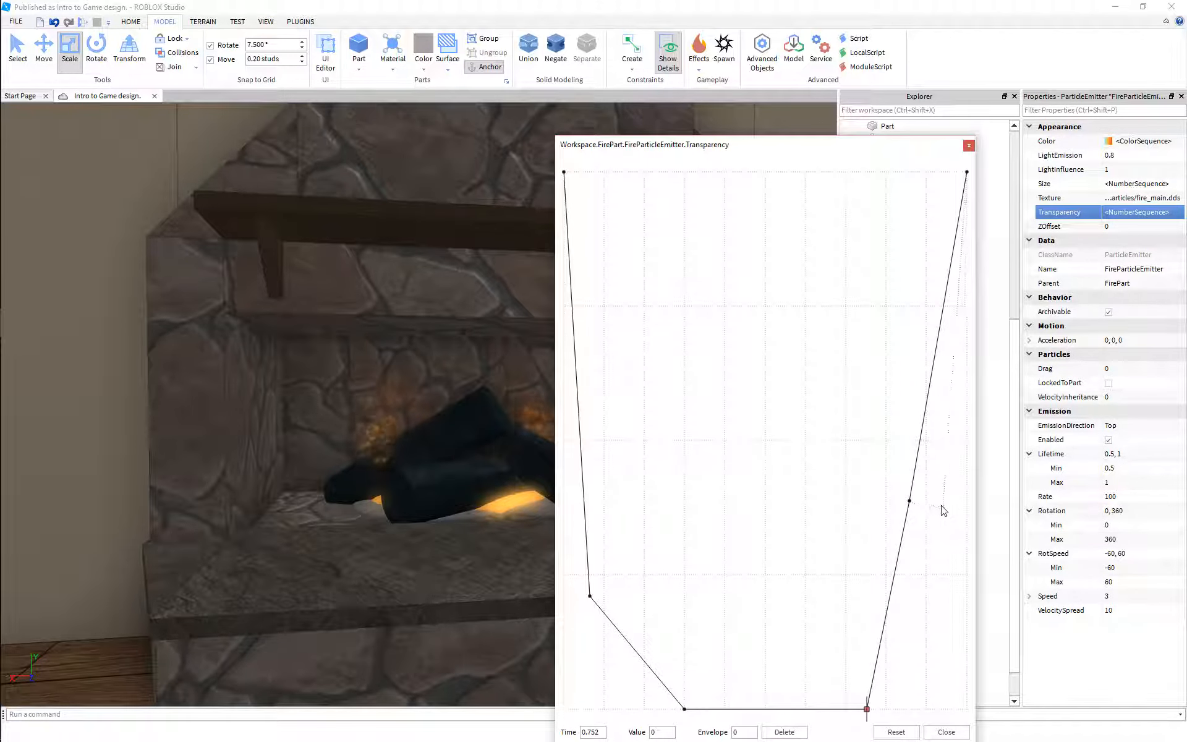
pyautogui.moveTo(909, 501); pyautogui.dragTo(930, 504)
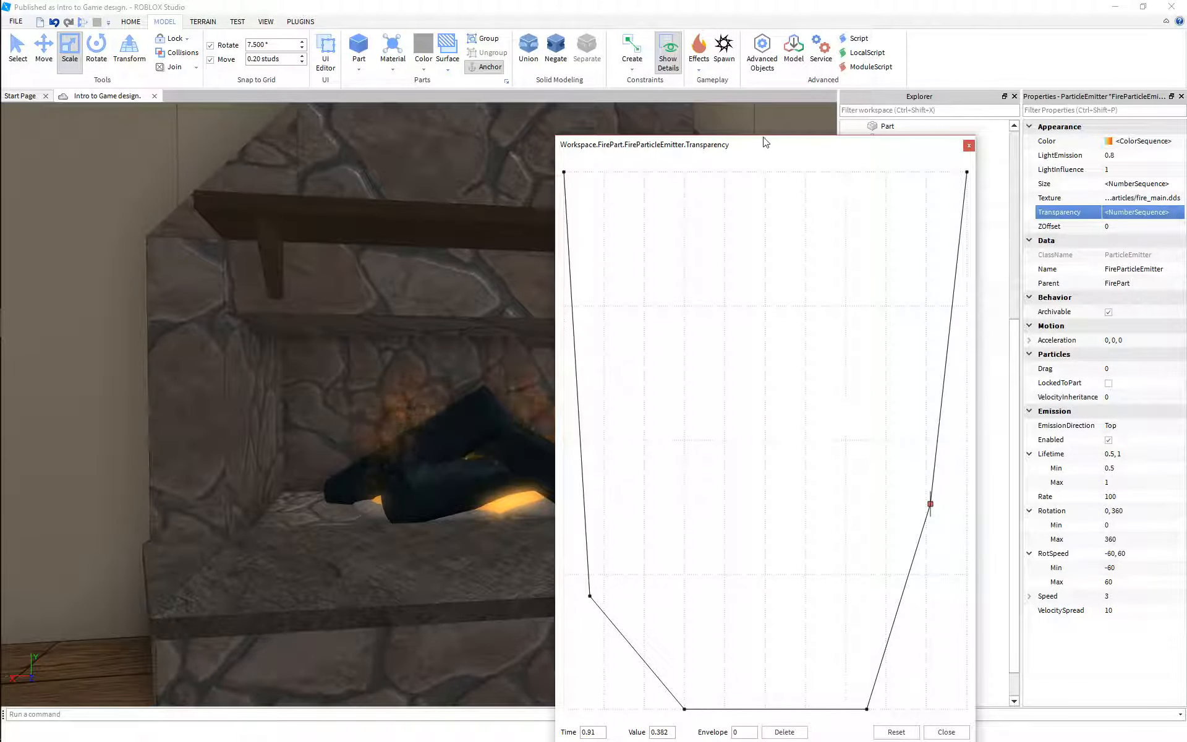
pyautogui.moveTo(763, 136); pyautogui.dragTo(826, 444)
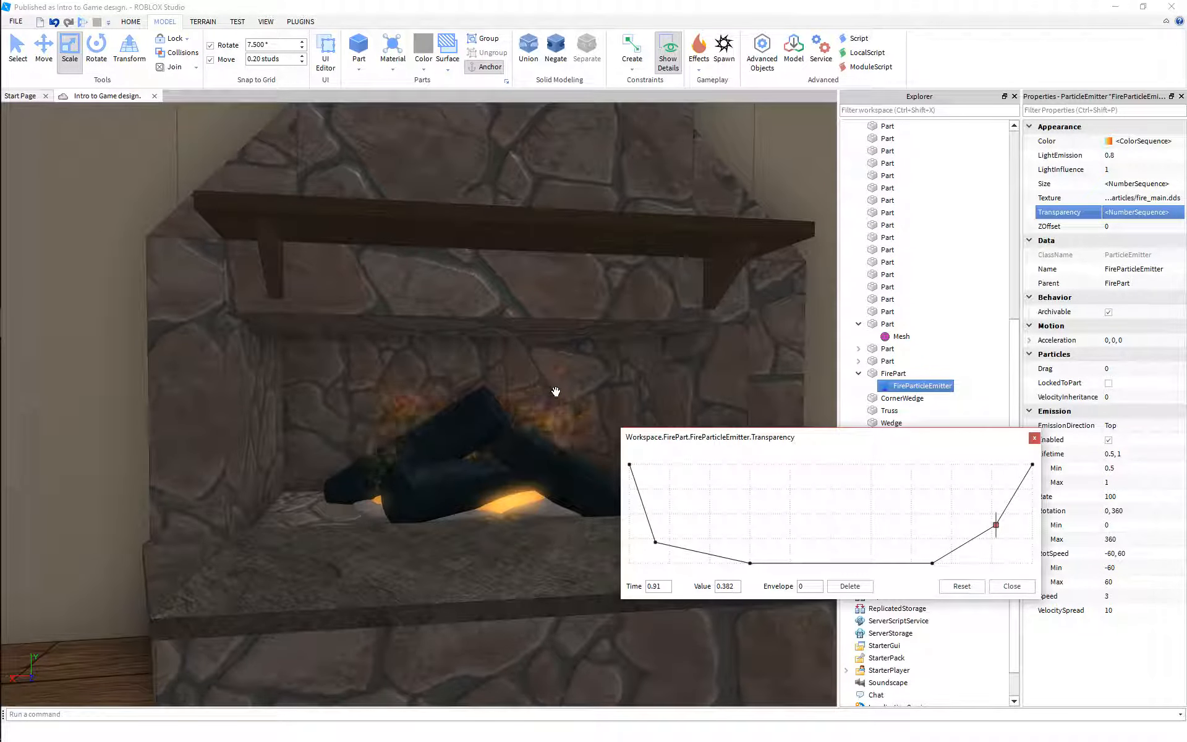
# Raise the FireParticleEmitter's LightEmission to 0.9 and close the Transparency curve editor
pyautogui.click(1140, 155)
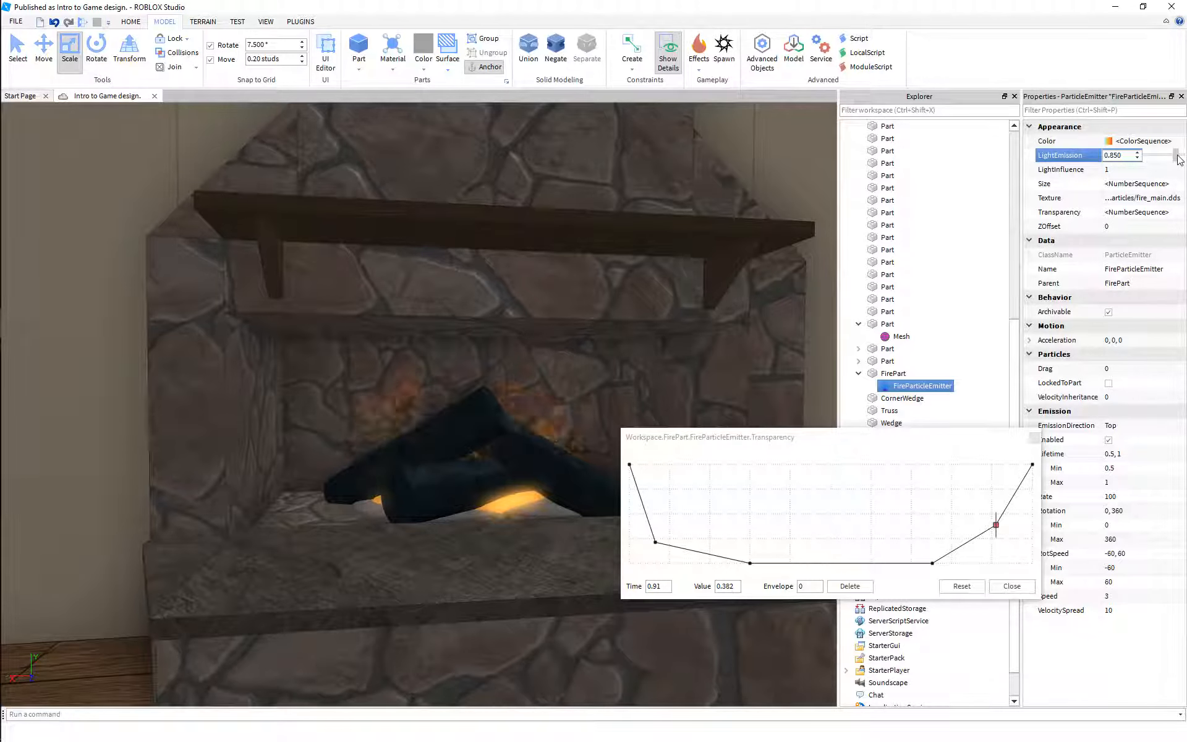
pyautogui.click(1034, 438)
pyautogui.scroll(-6, 549, 416)
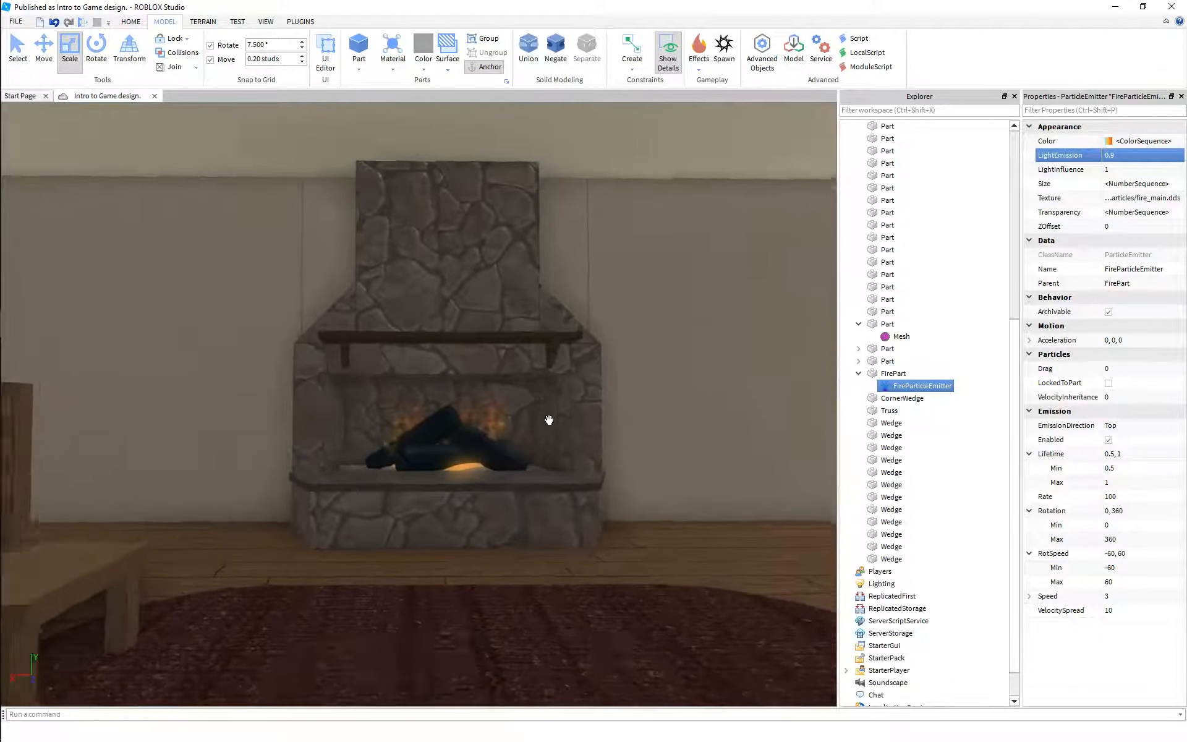
pyautogui.scroll(8, 549, 420)
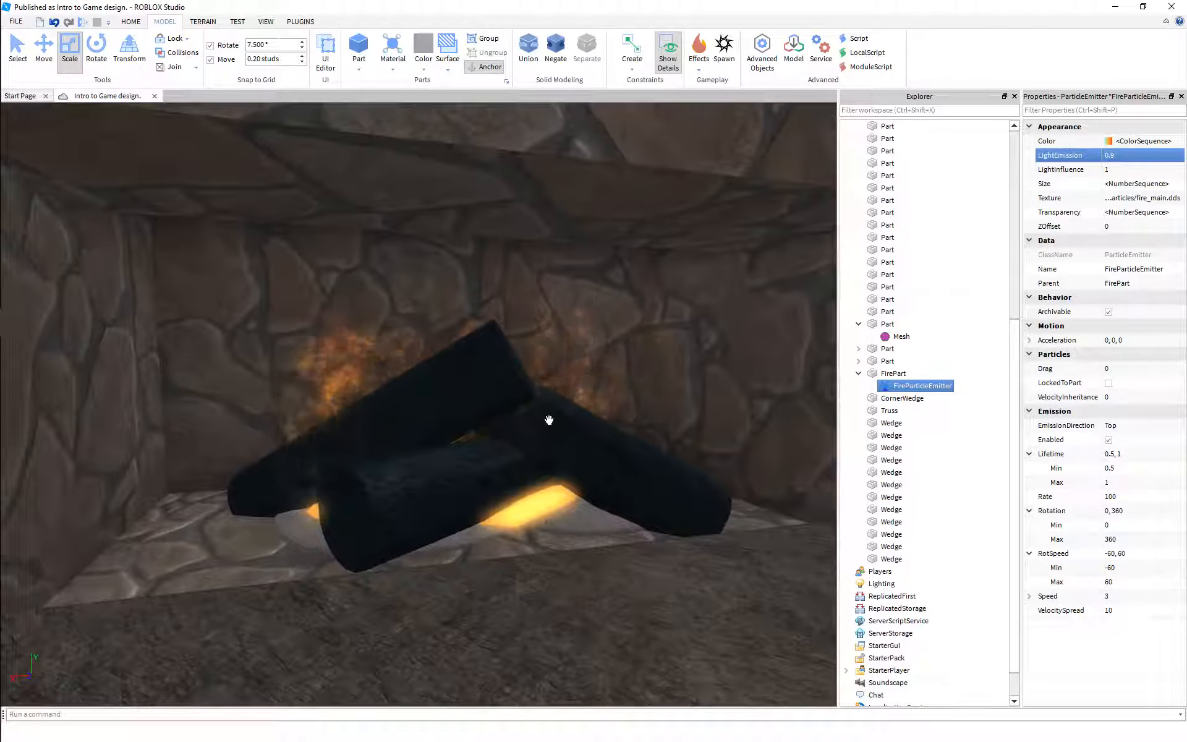
# Set the FireParticleEmitter's LightEmission to 0.95 and check the flames in the fireplace
pyautogui.click(1145, 158)
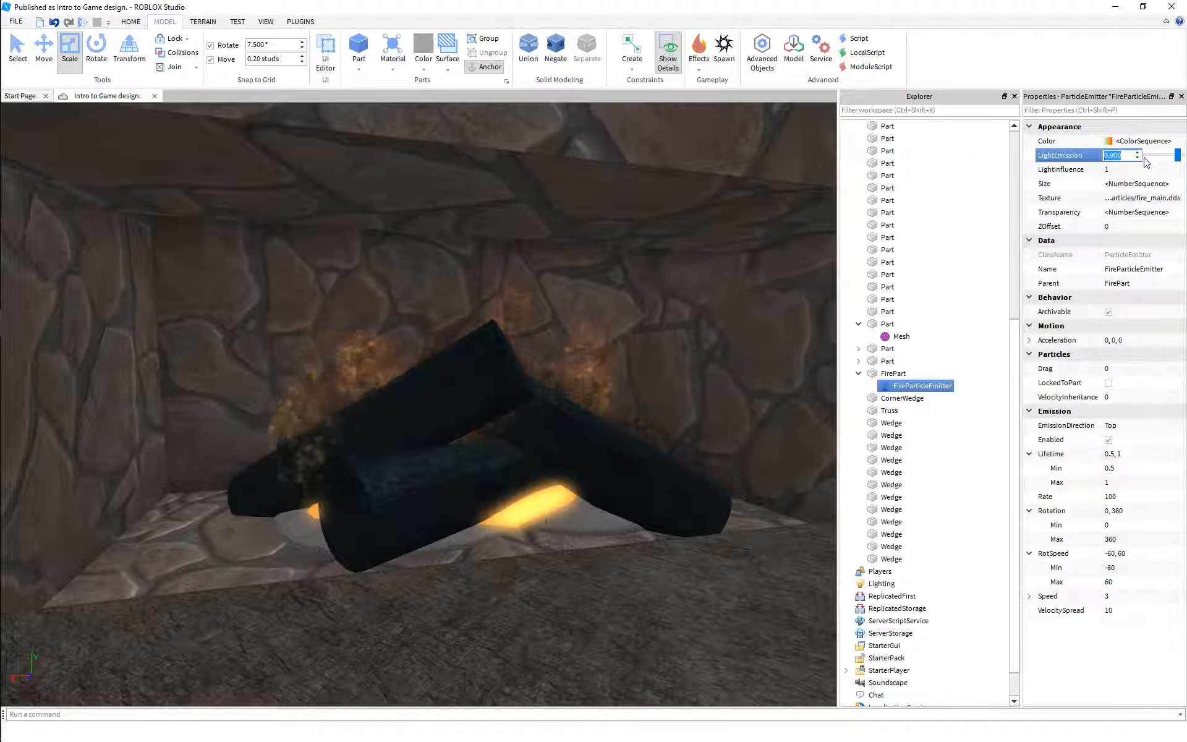
pyautogui.write('.95')
pyautogui.press('Return')
pyautogui.scroll(-5, 536, 384)
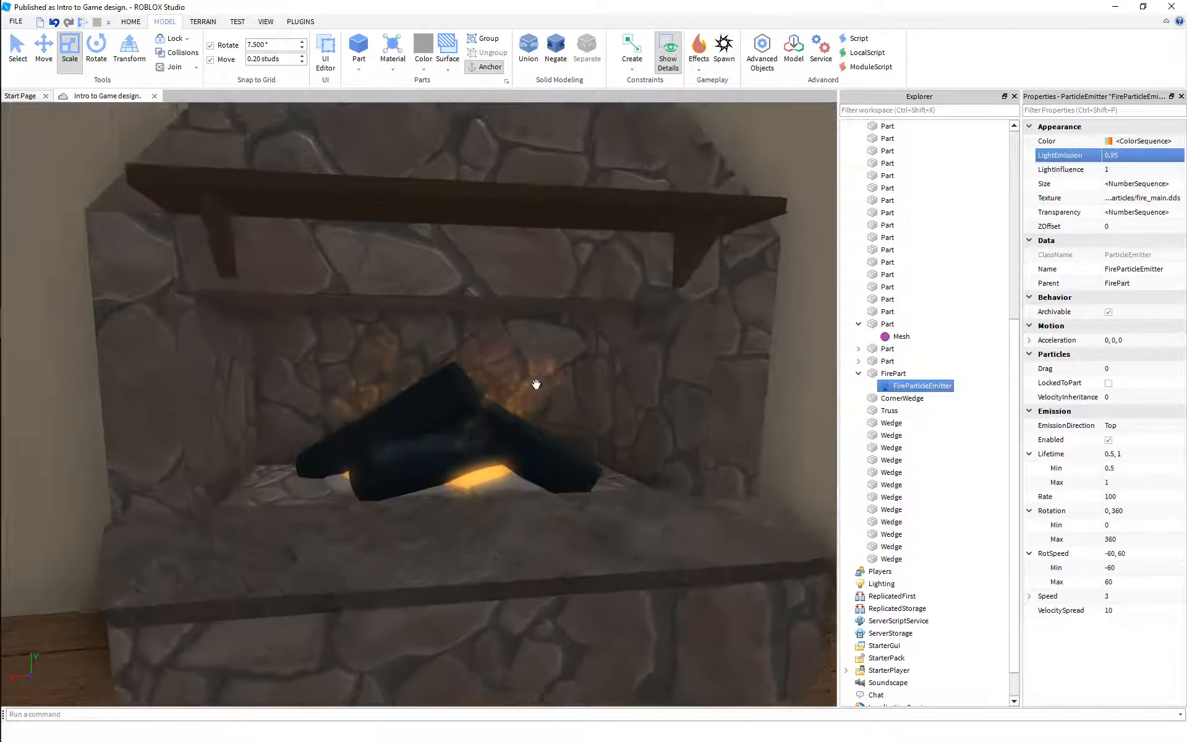
pyautogui.scroll(3, 536, 386)
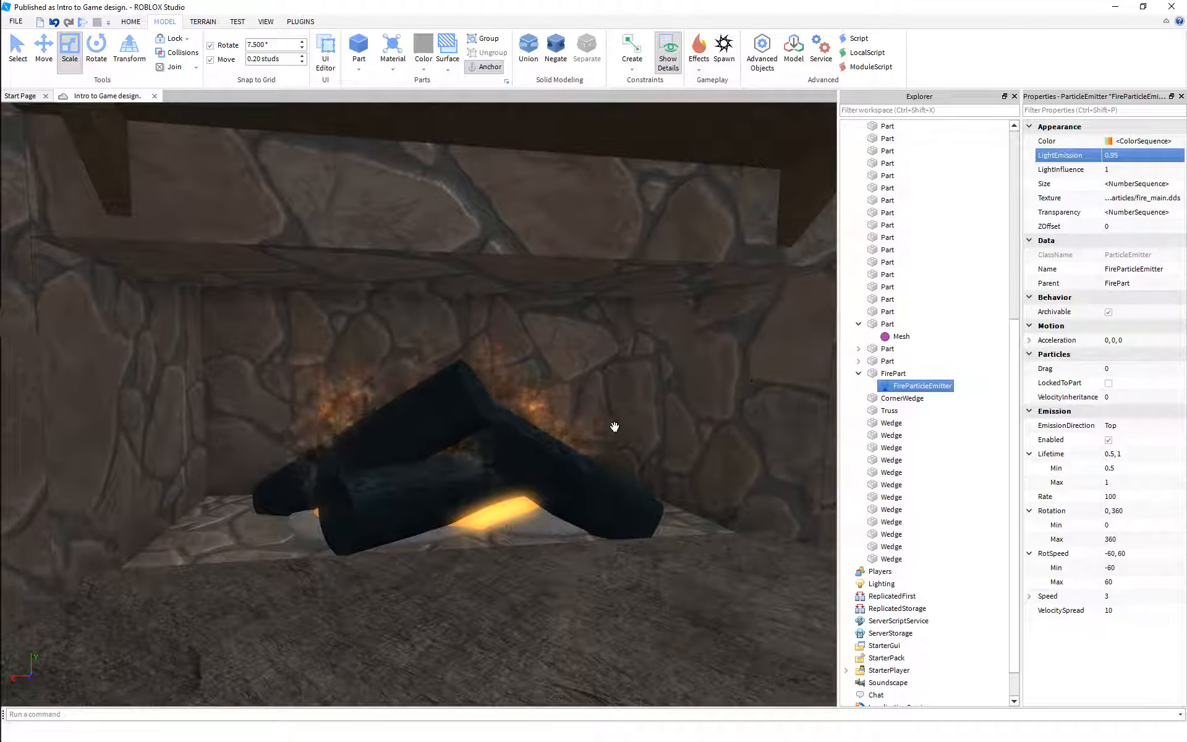
pyautogui.scroll(-1, 614, 425)
pyautogui.moveTo(615, 427); pyautogui.dragTo(615, 427, button='right')
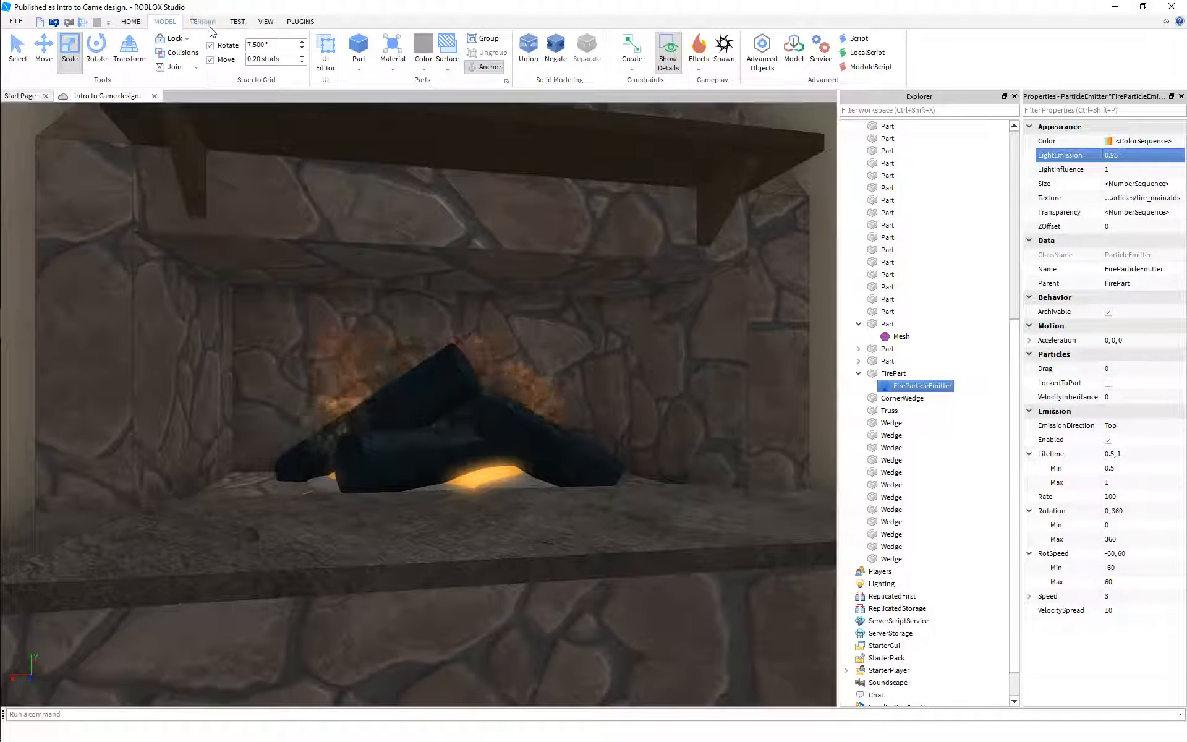
# Show the Toolbox and search its Decals for "fire particle"
pyautogui.click(265, 22)
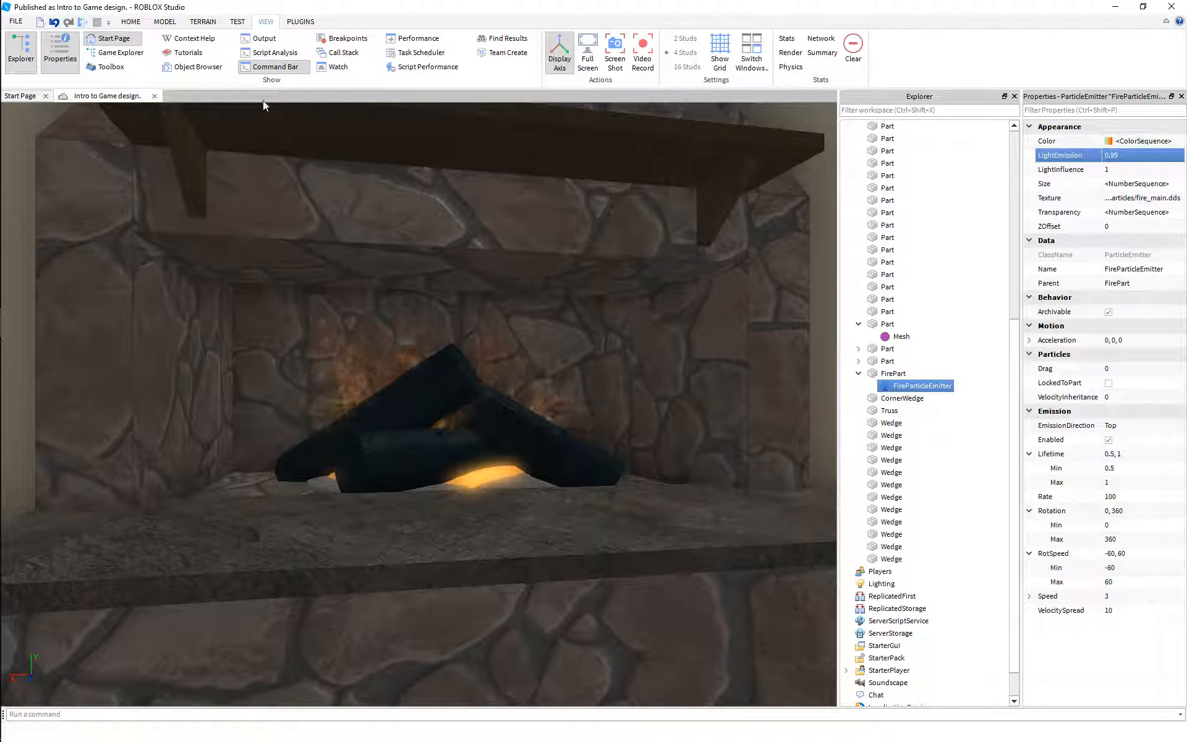
pyautogui.click(112, 66)
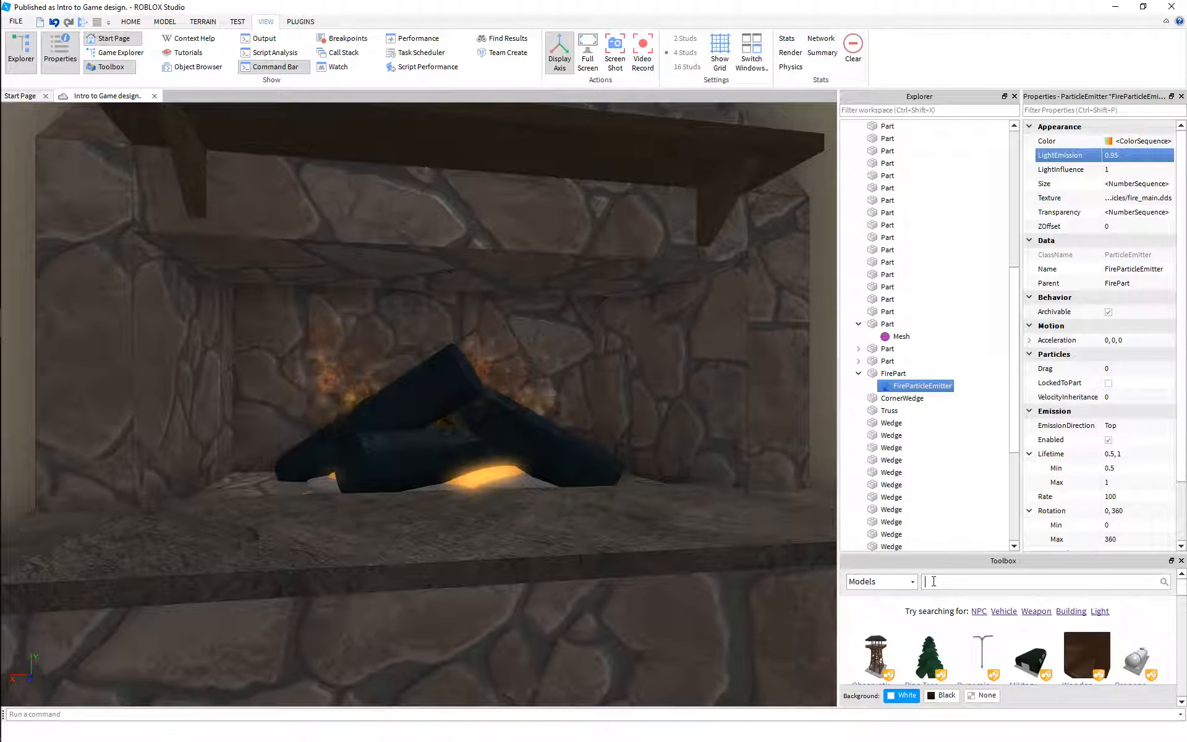
pyautogui.click(881, 582)
pyautogui.click(865, 596)
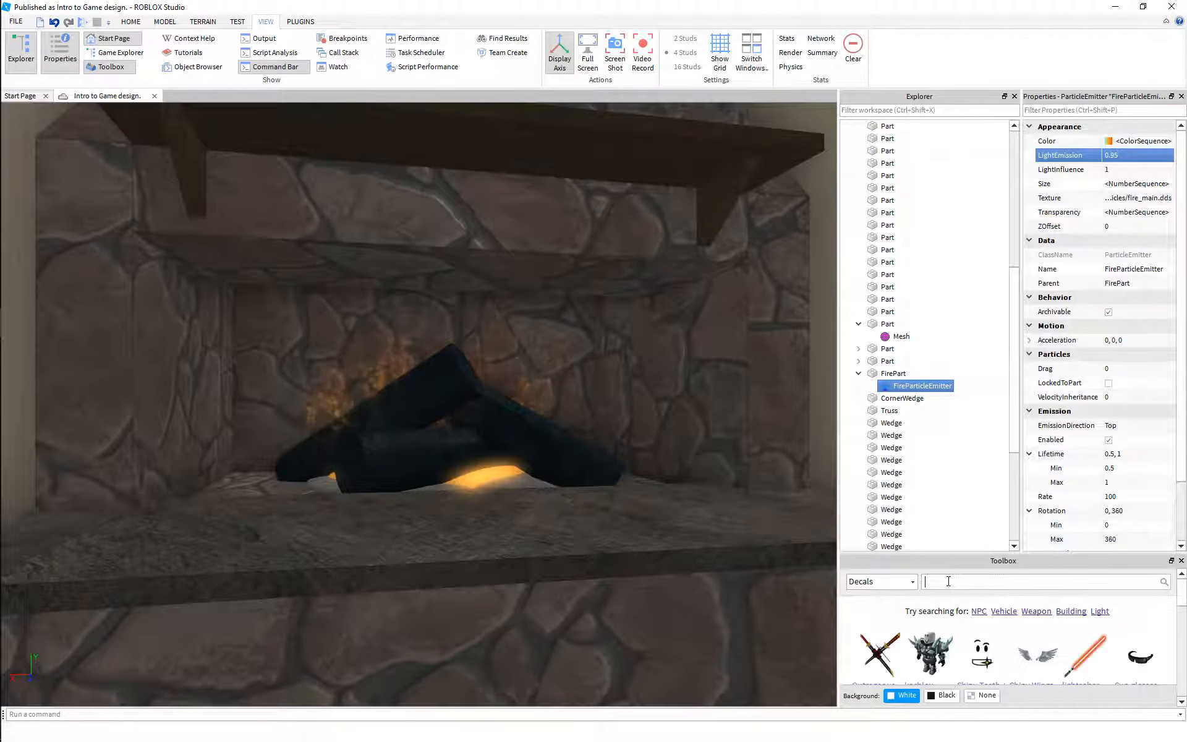
pyautogui.click(948, 581)
pyautogui.write('fire particle')
pyautogui.press('Return')
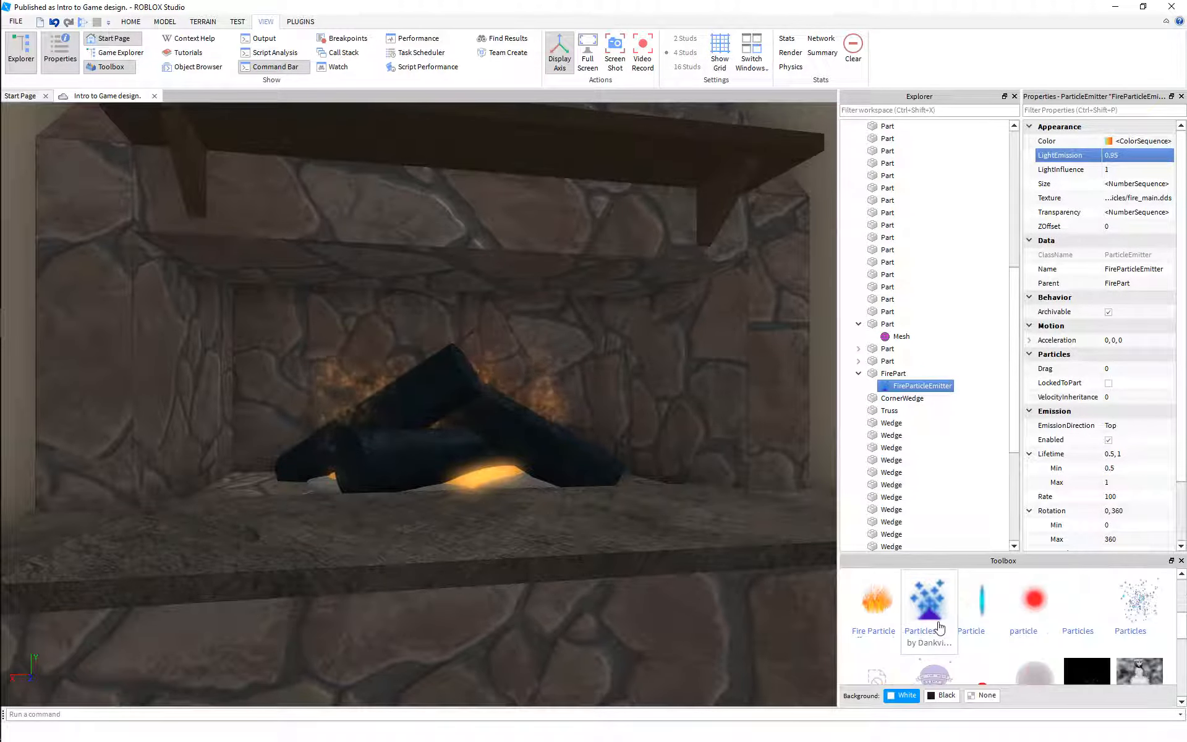
# Place a fire particle decal from the search results on the top face of the hearth slab
pyautogui.moveTo(902, 659); pyautogui.dragTo(567, 518)
pyautogui.moveTo(530, 463); pyautogui.dragTo(527, 461, button='right')
pyautogui.scroll(-3, 527, 461)
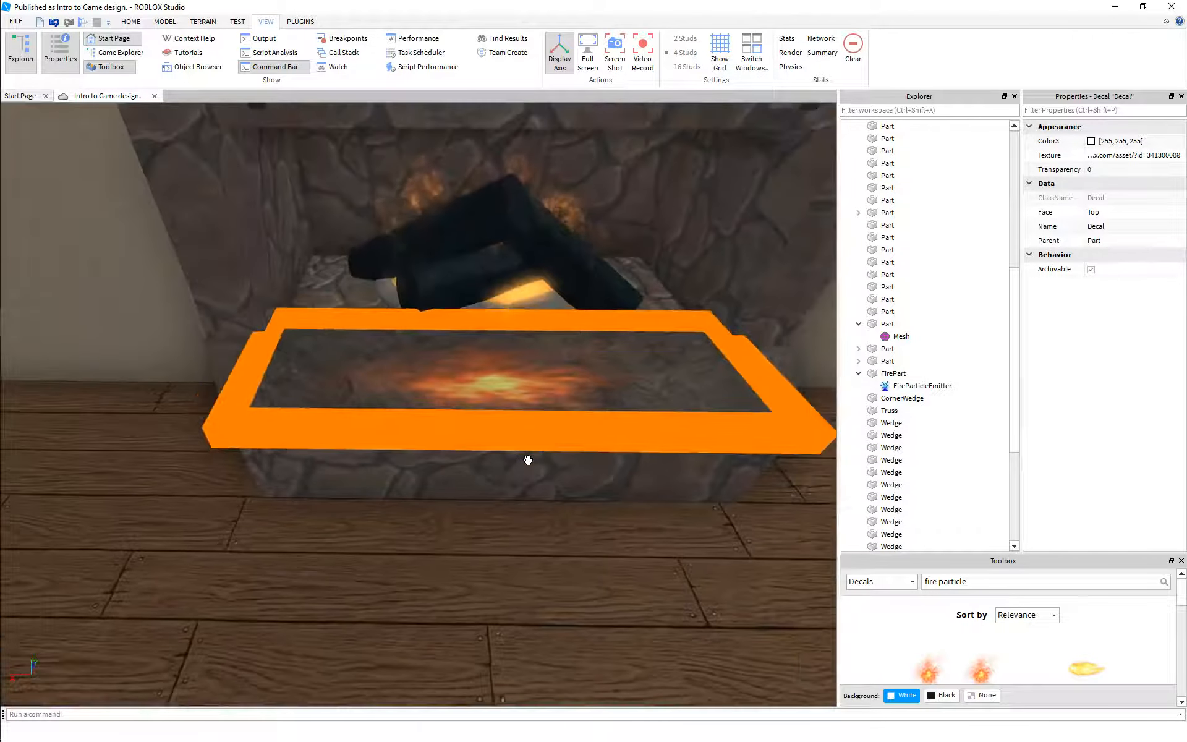
pyautogui.scroll(1, 556, 432)
# Copy the asset ID 341300088 from the hearth decal's Texture and delete the decal
pyautogui.click(701, 422)
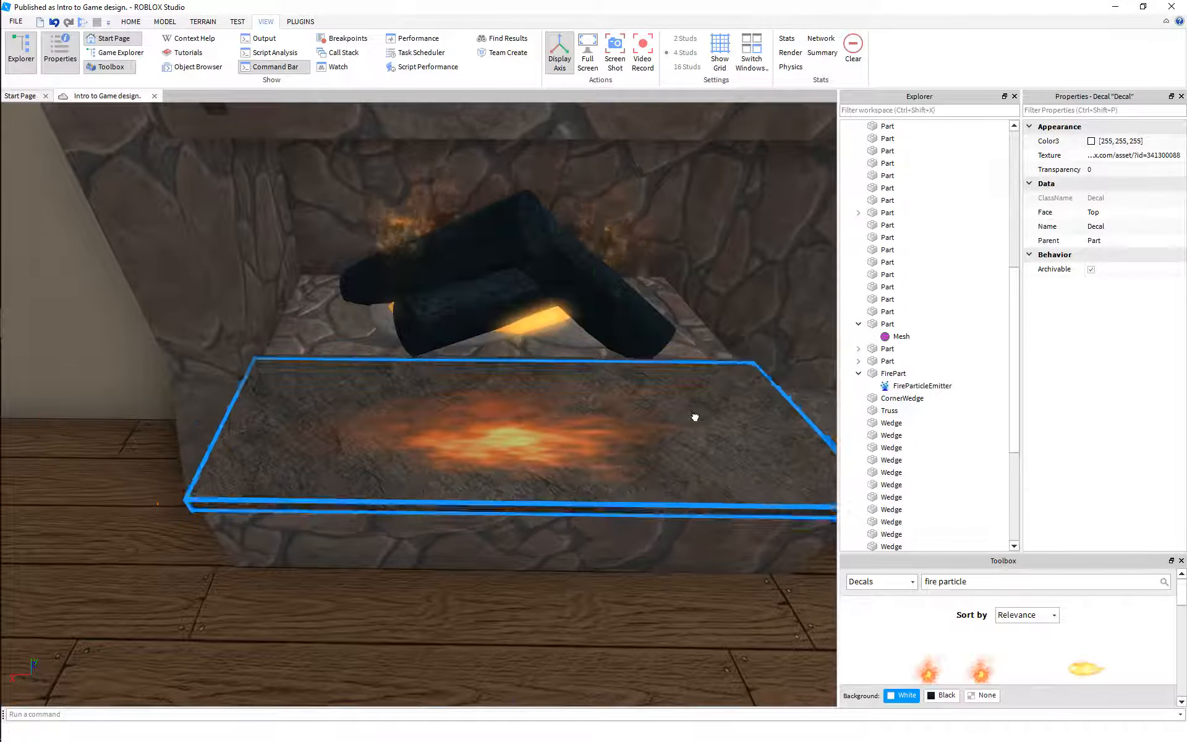
pyautogui.click(890, 226)
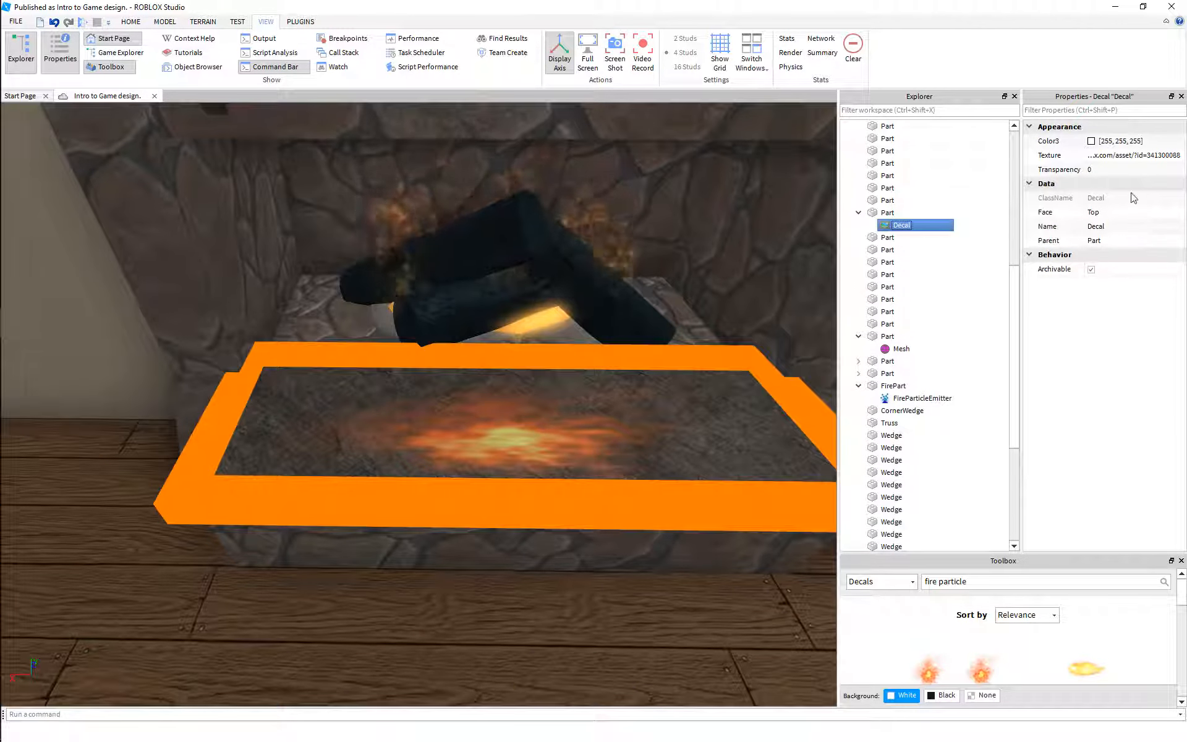
pyautogui.click(1134, 155)
pyautogui.doubleClick(1154, 175)
pyautogui.hotkey('ctrl', 'c')
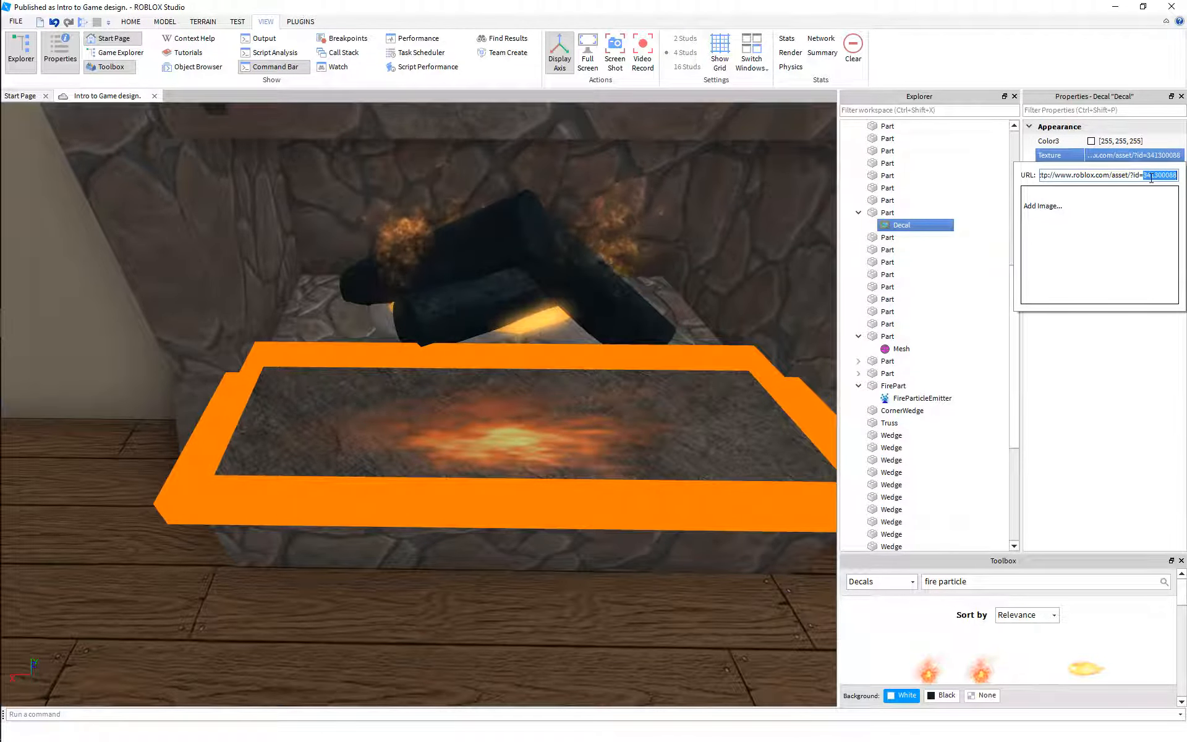
pyautogui.click(915, 224)
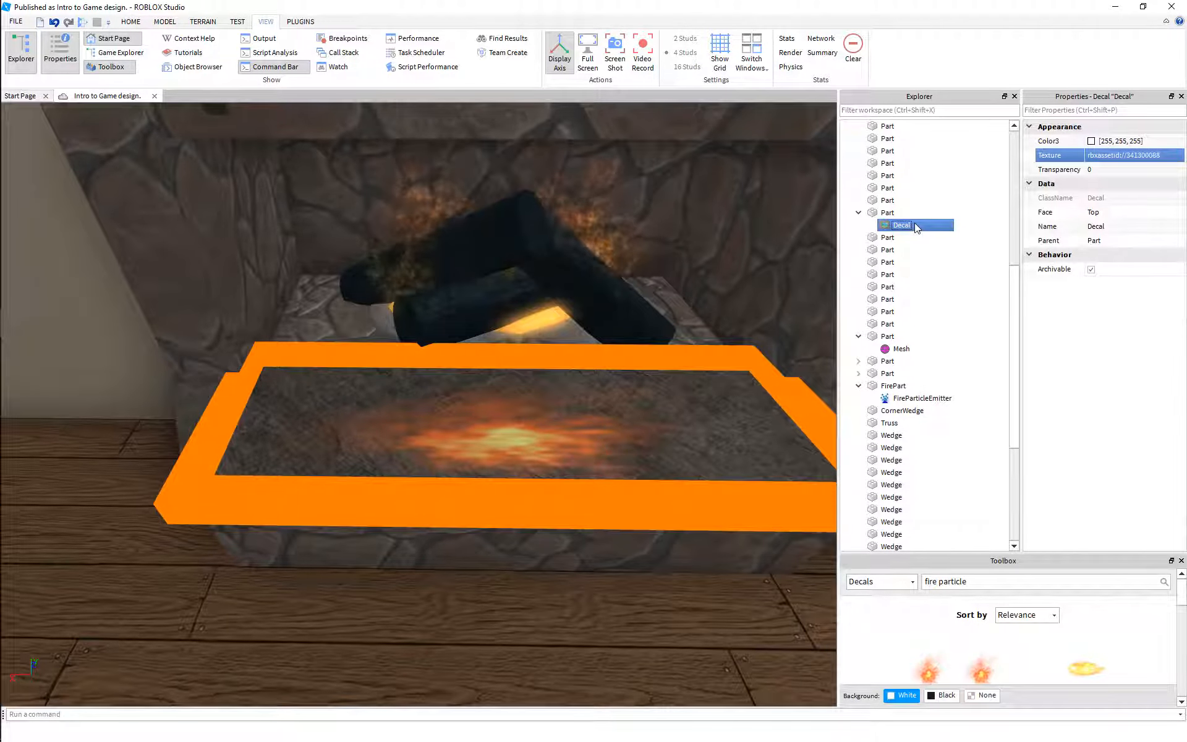
pyautogui.press('Delete')
# Replace the FireParticleEmitter's Texture with the copied asset ID 341300088
pyautogui.scroll(5, 444, 357)
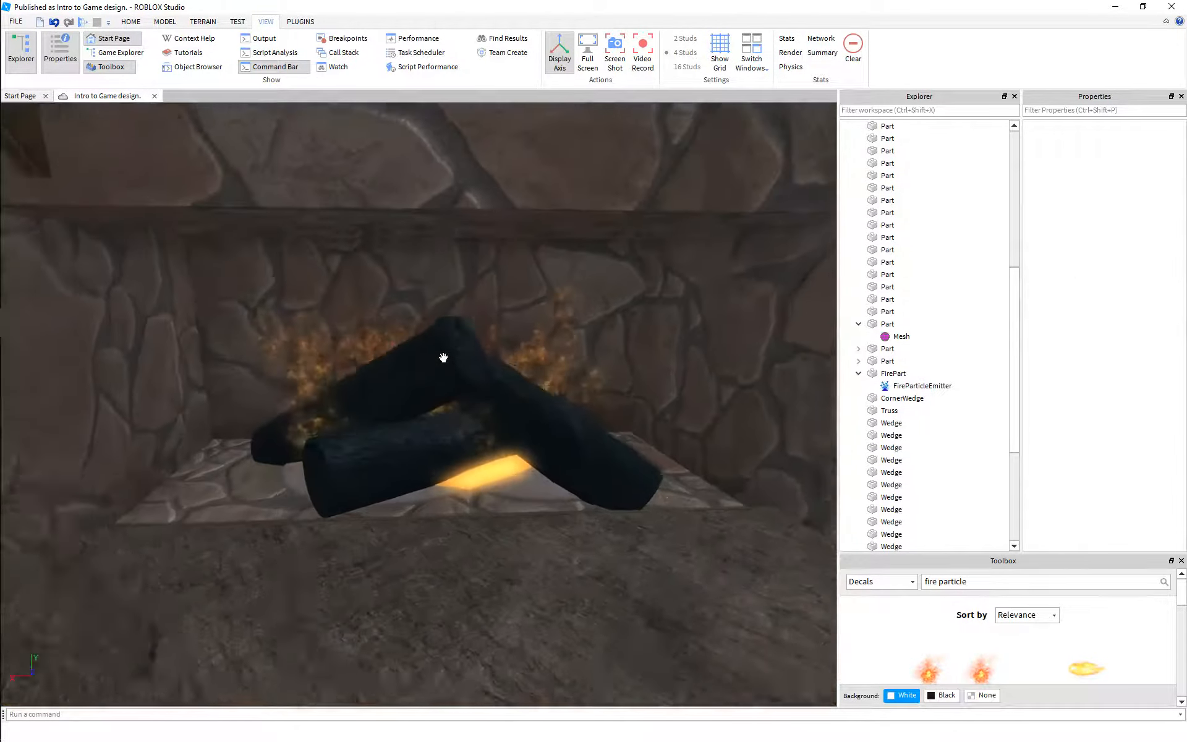
pyautogui.scroll(2, 443, 358)
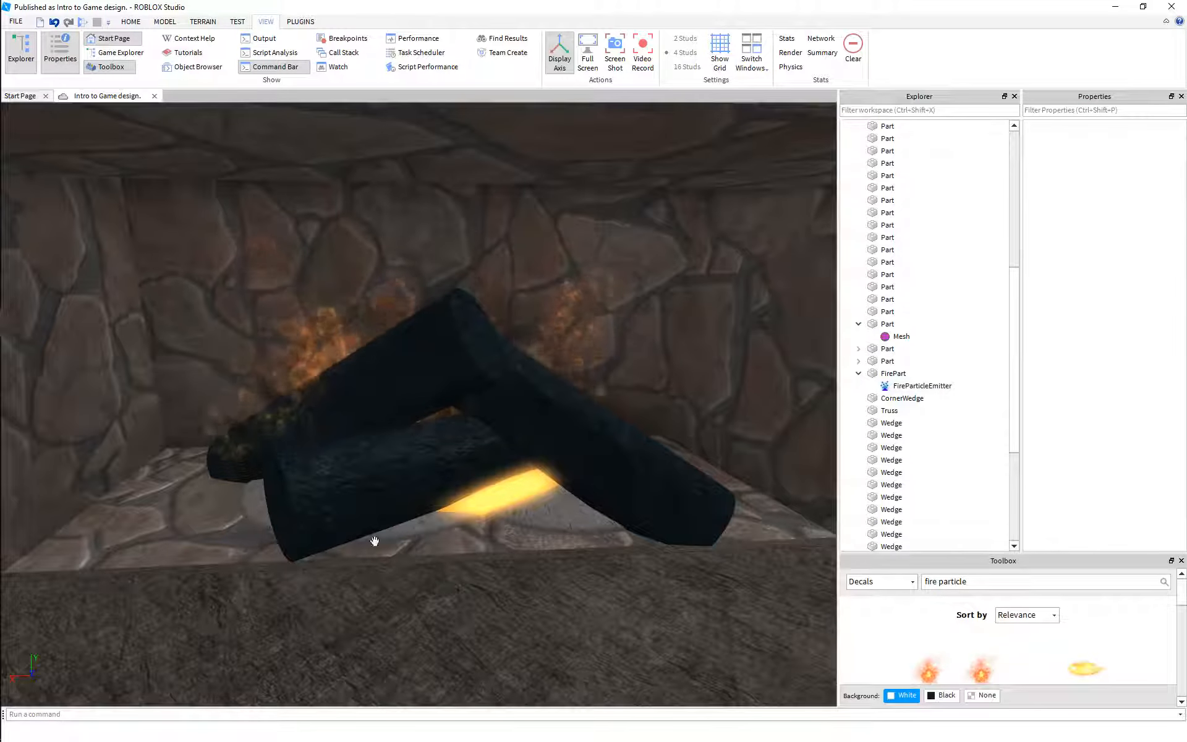
pyautogui.moveTo(430, 459); pyautogui.dragTo(433, 461, button='right')
pyautogui.click(557, 466)
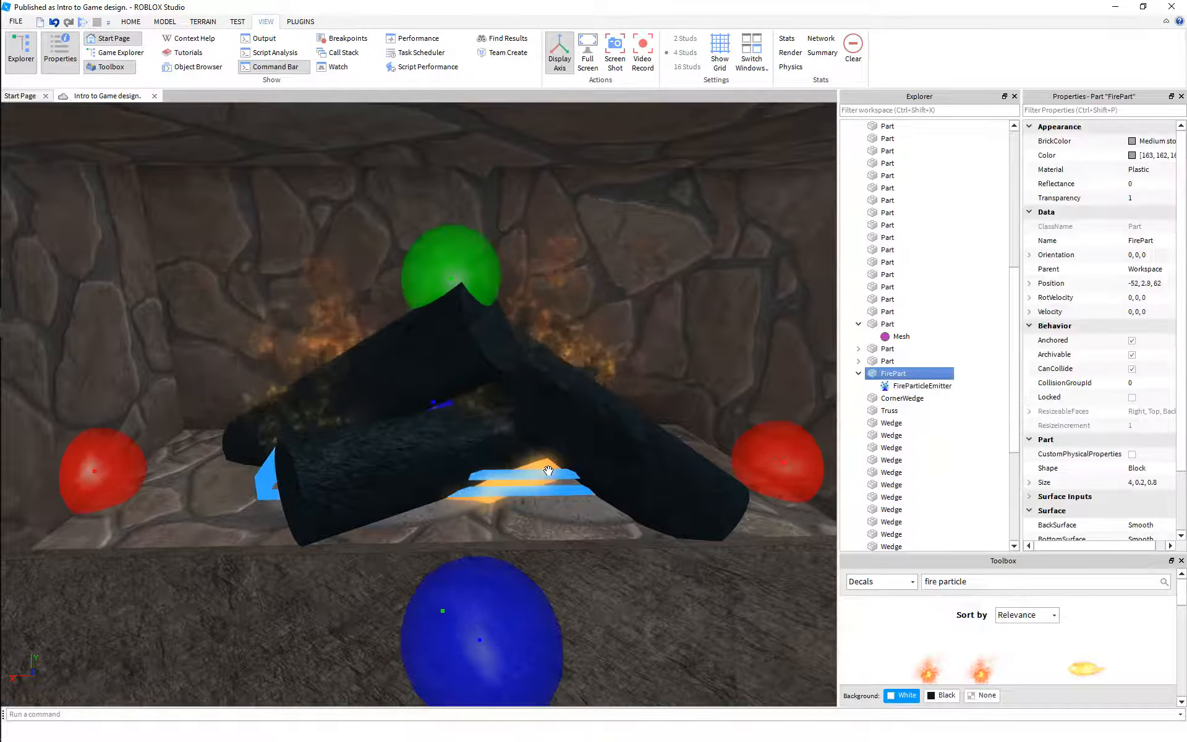
pyautogui.click(922, 385)
pyautogui.click(1123, 198)
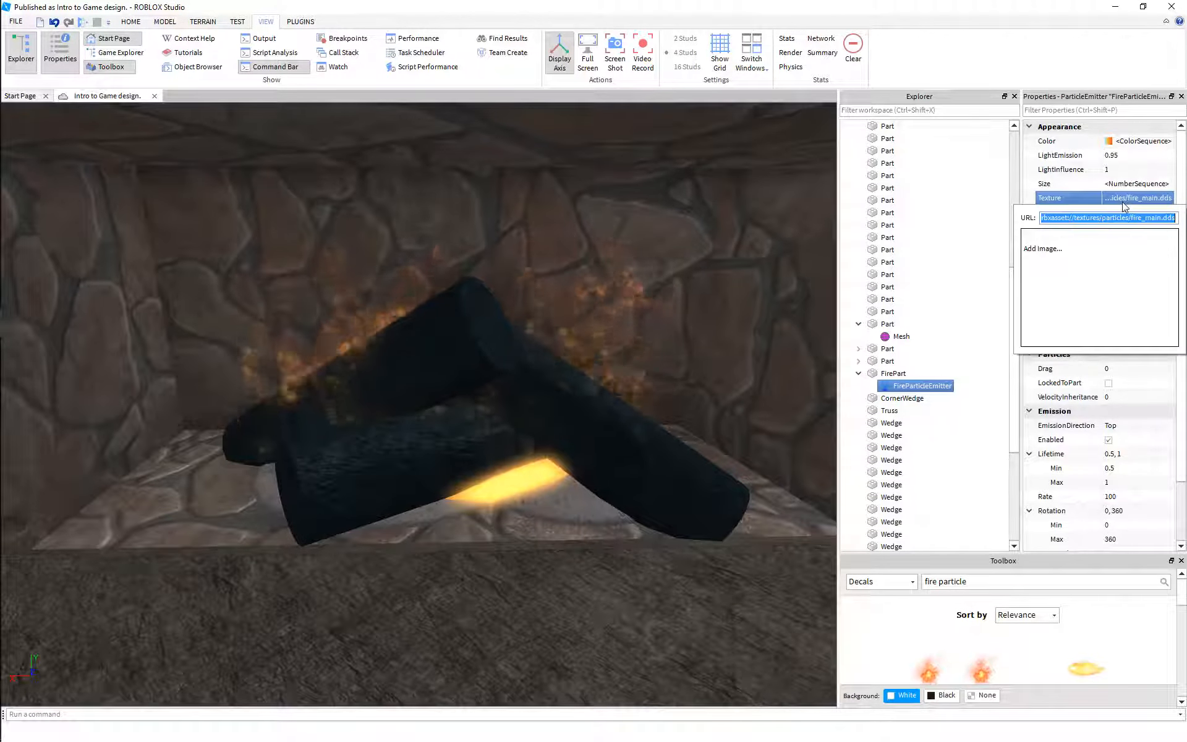
pyautogui.hotkey('ctrl', 'v')
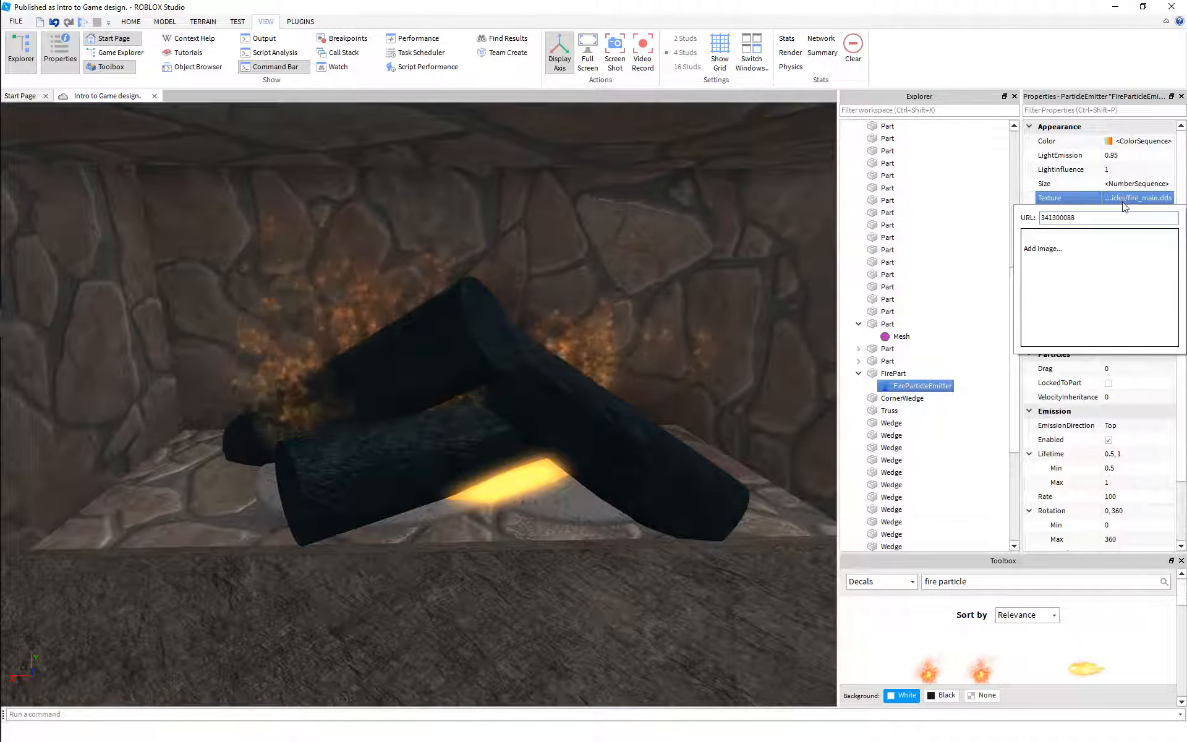
pyautogui.press('Return')
# Raise the emitter's Size curve to about 1.17 at its middle keypoint and about 0.926 at its end
pyautogui.scroll(-3, 604, 444)
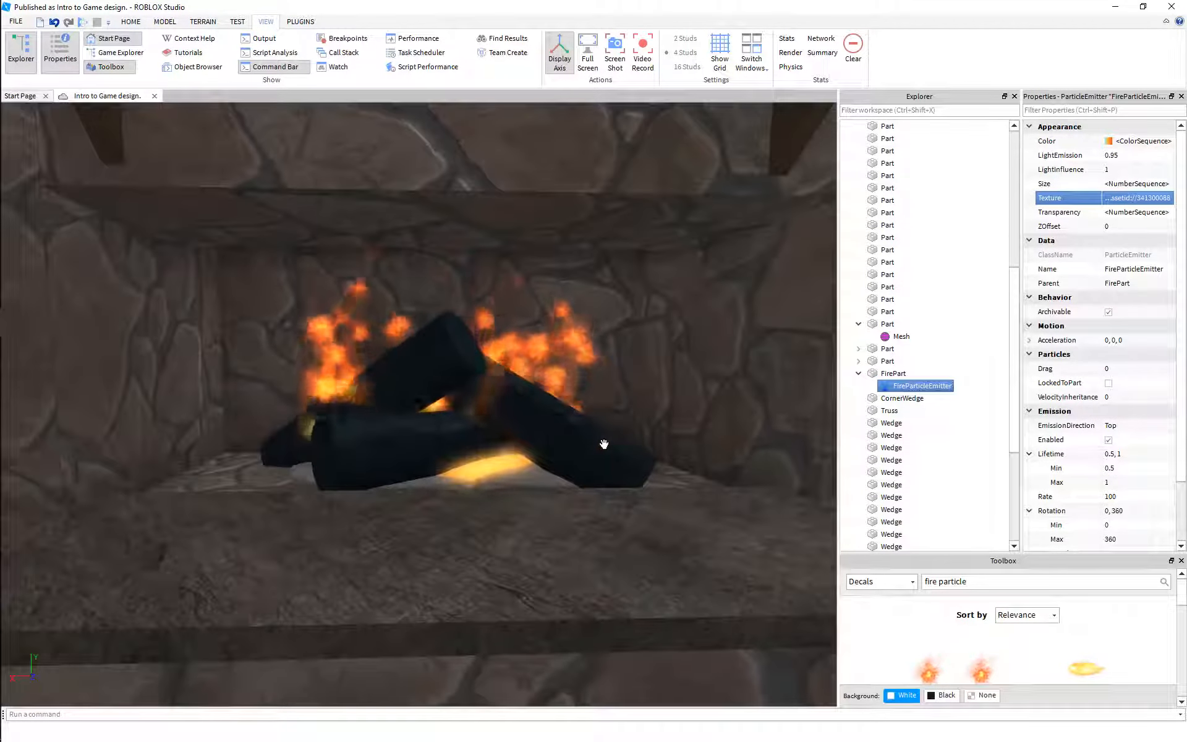
pyautogui.moveTo(604, 444); pyautogui.dragTo(604, 444, button='right')
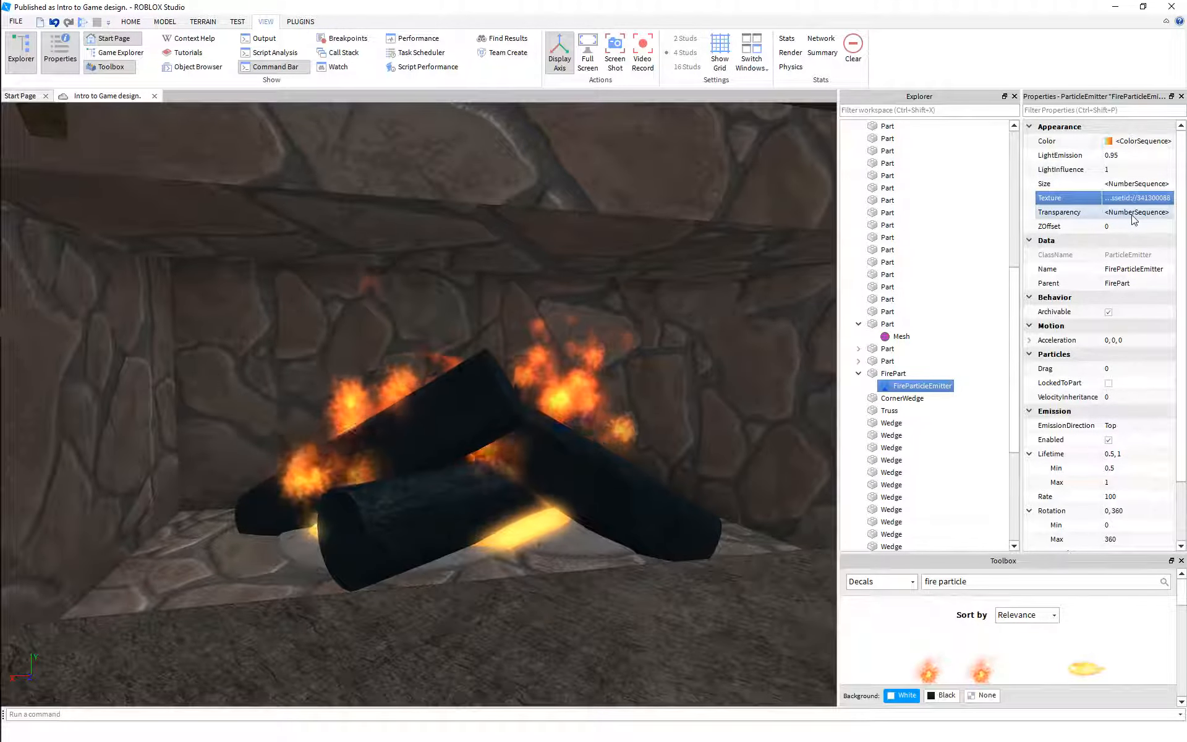
pyautogui.click(1155, 185)
pyautogui.click(1163, 185)
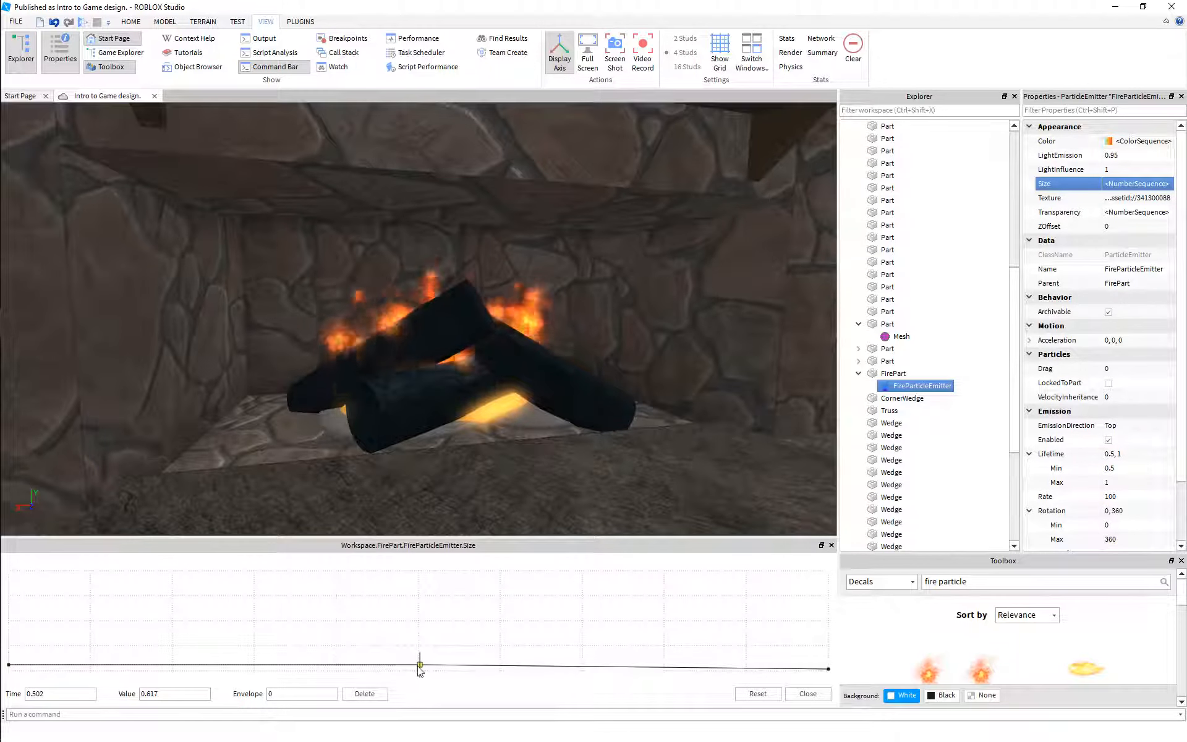
pyautogui.moveTo(419, 666); pyautogui.dragTo(416, 660)
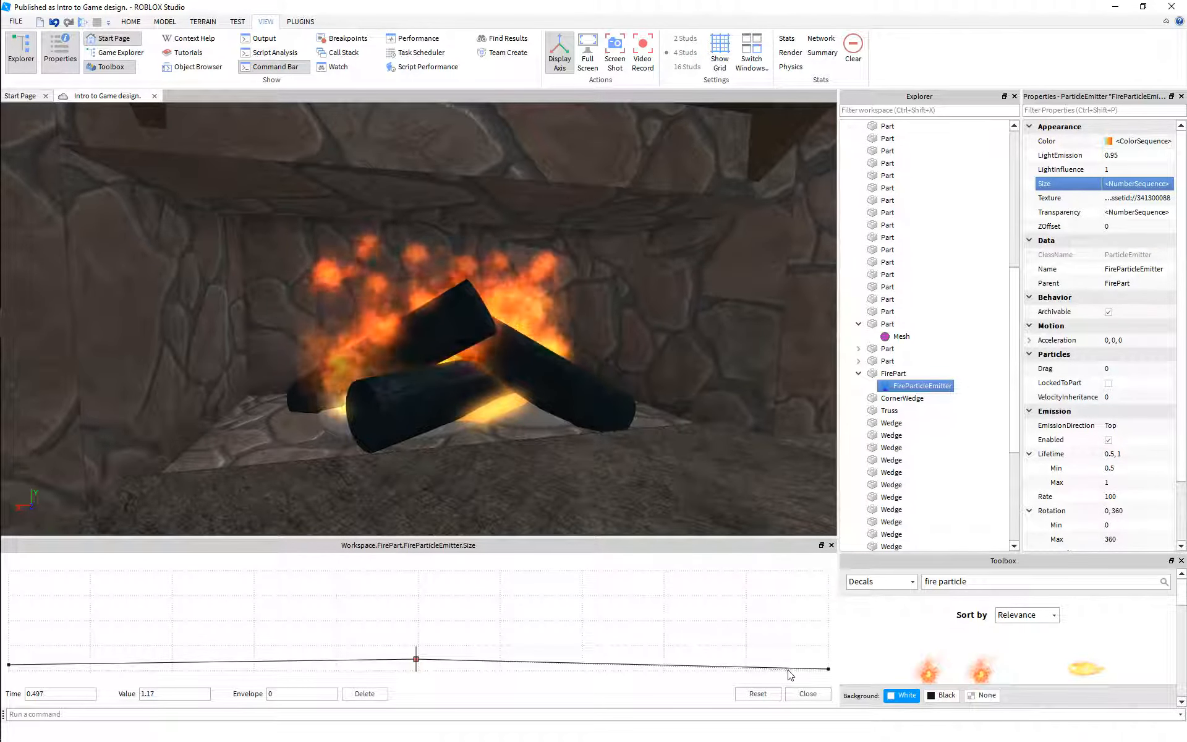
pyautogui.moveTo(829, 672); pyautogui.dragTo(829, 668)
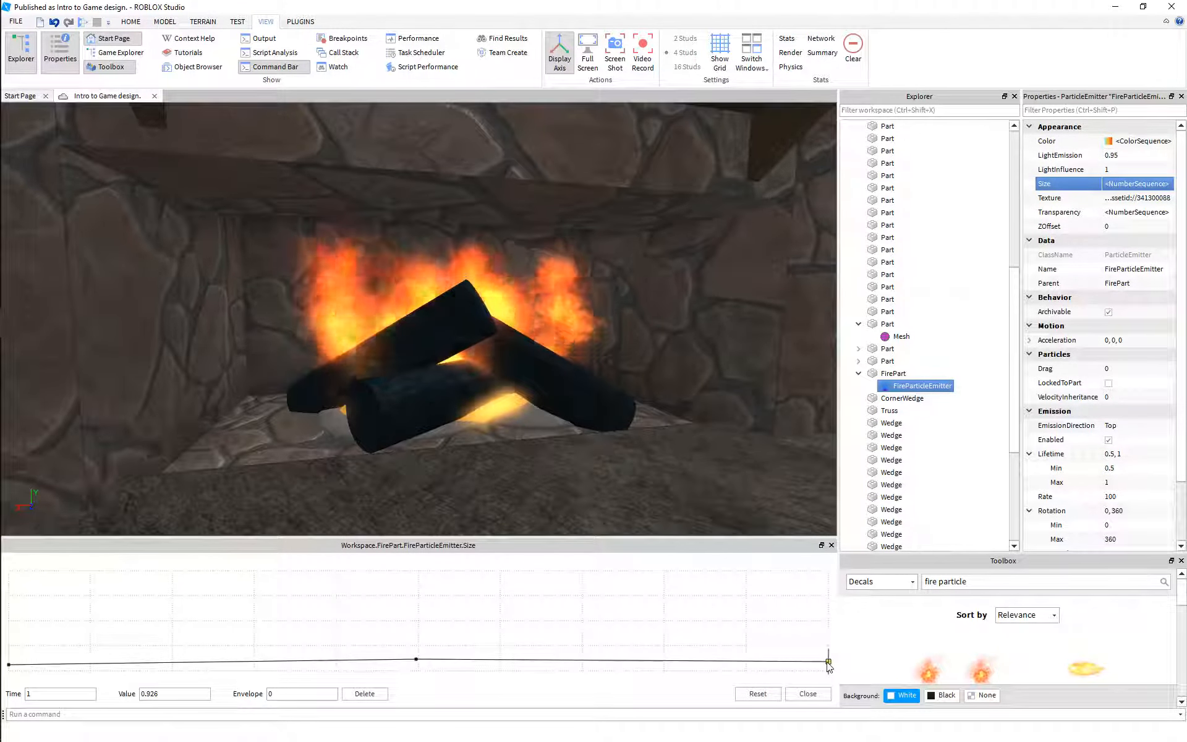
# Close the Size curve editor and set the FireParticleEmitter's Rate to 50
pyautogui.click(832, 545)
pyautogui.scroll(-5, 488, 410)
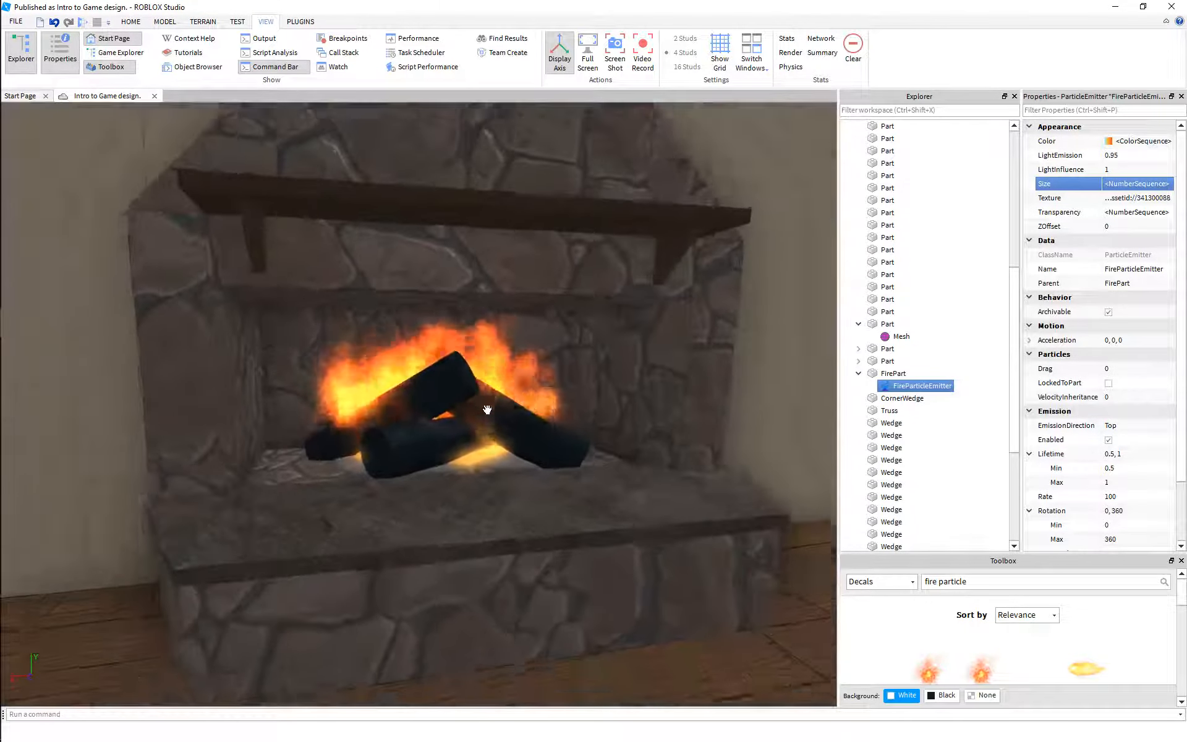
pyautogui.scroll(8, 490, 409)
pyautogui.moveTo(492, 407); pyautogui.dragTo(568, 402, button='middle')
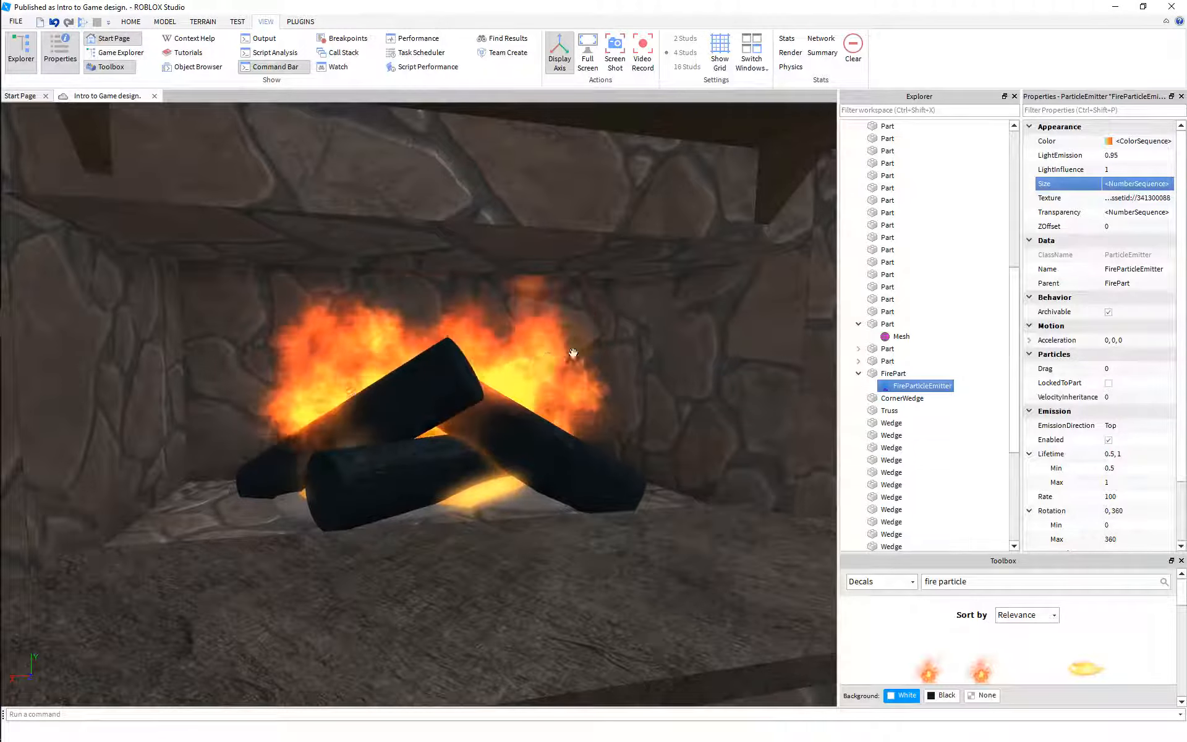
pyautogui.scroll(-3, 1158, 440)
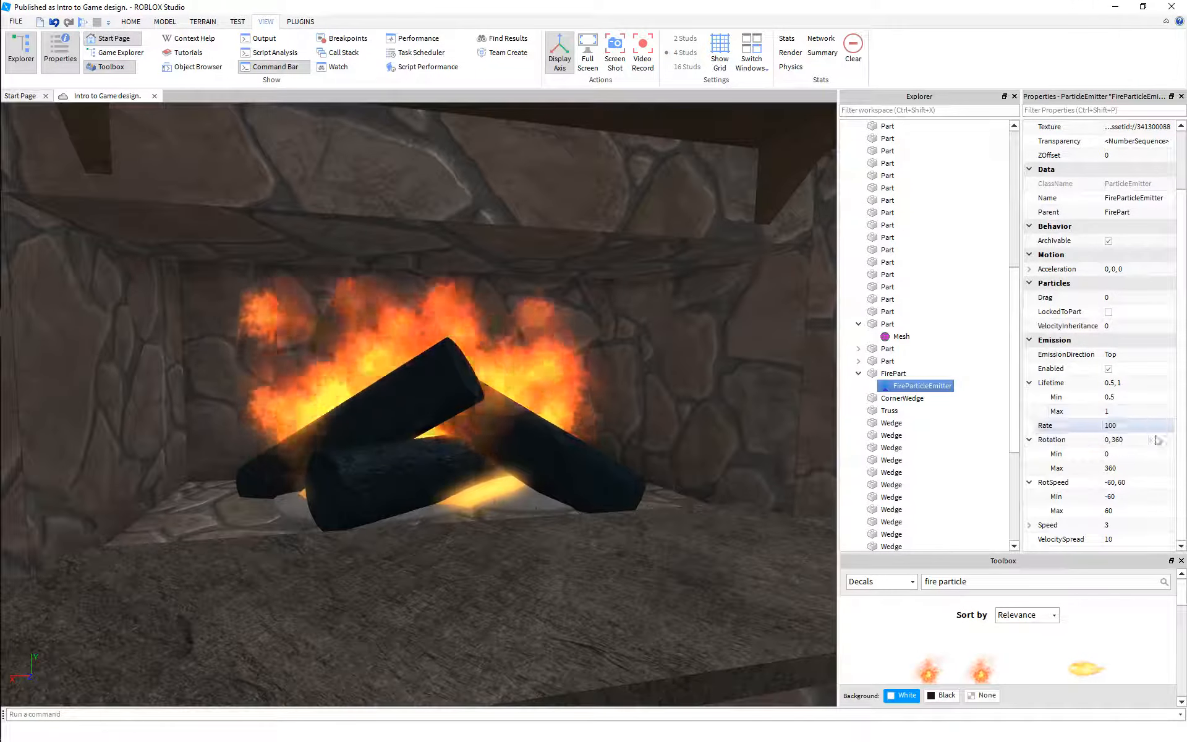
pyautogui.click(1125, 424)
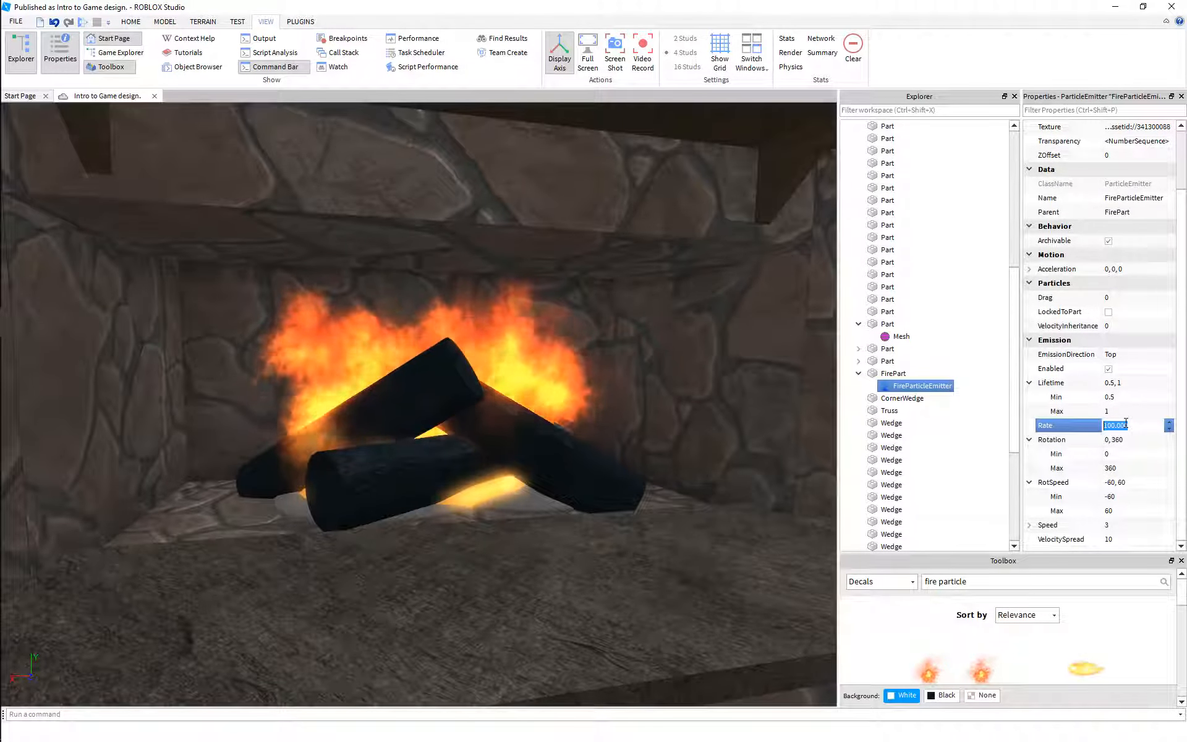
pyautogui.press('Return')
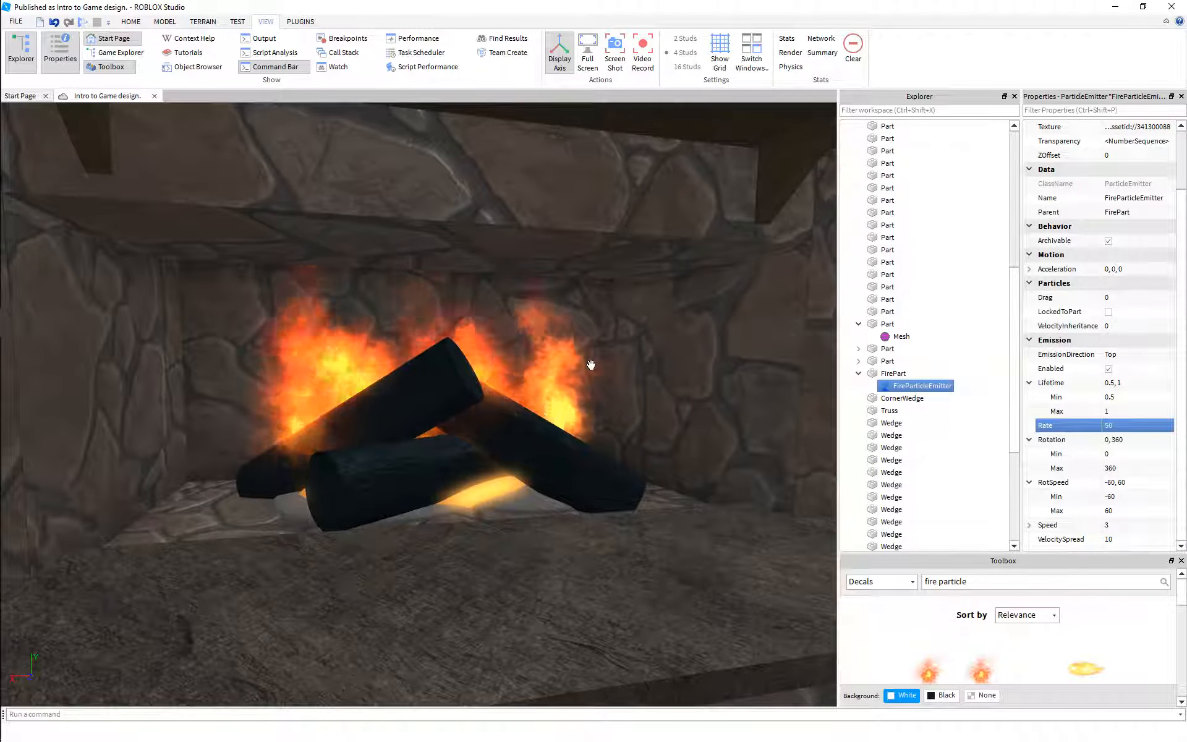
# Examine the fireplace fire up close and from across the room to judge how the flames look around the logs
pyautogui.scroll(-4, 591, 365)
pyautogui.scroll(2, 591, 366)
pyautogui.press('s')
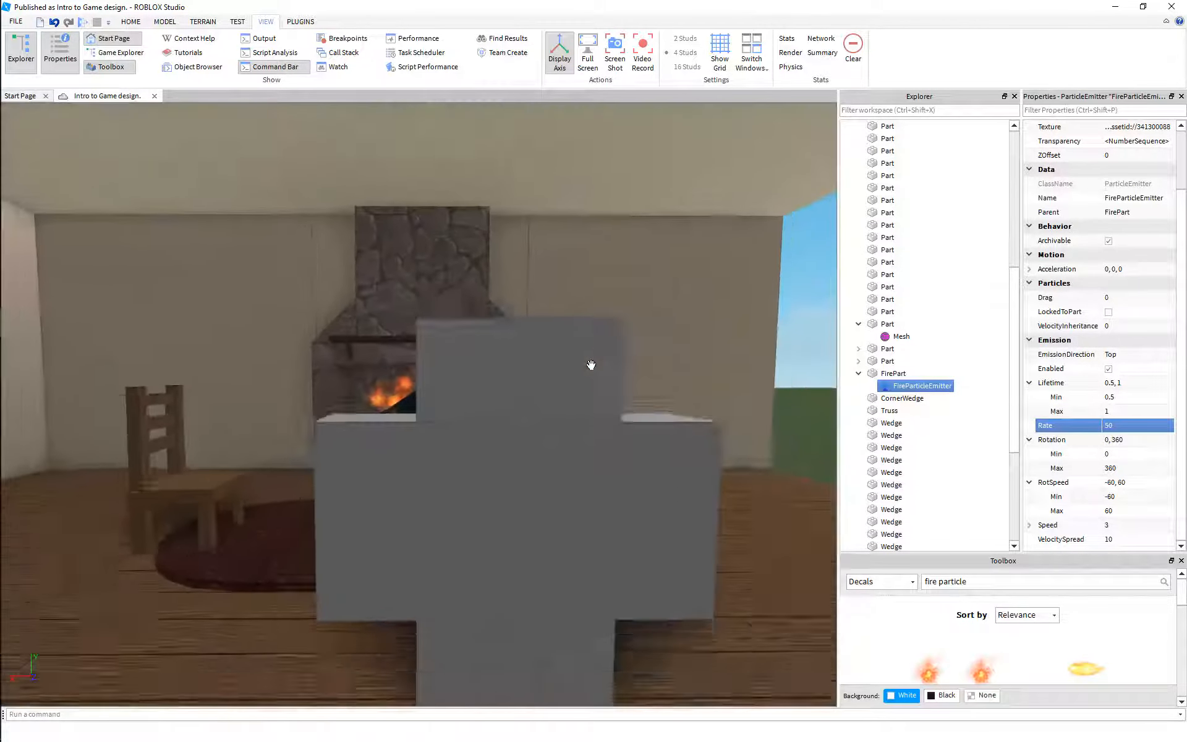
pyautogui.press('d')
pyautogui.moveTo(591, 365); pyautogui.dragTo(591, 365, button='right')
pyautogui.press('w')
pyautogui.press('w')
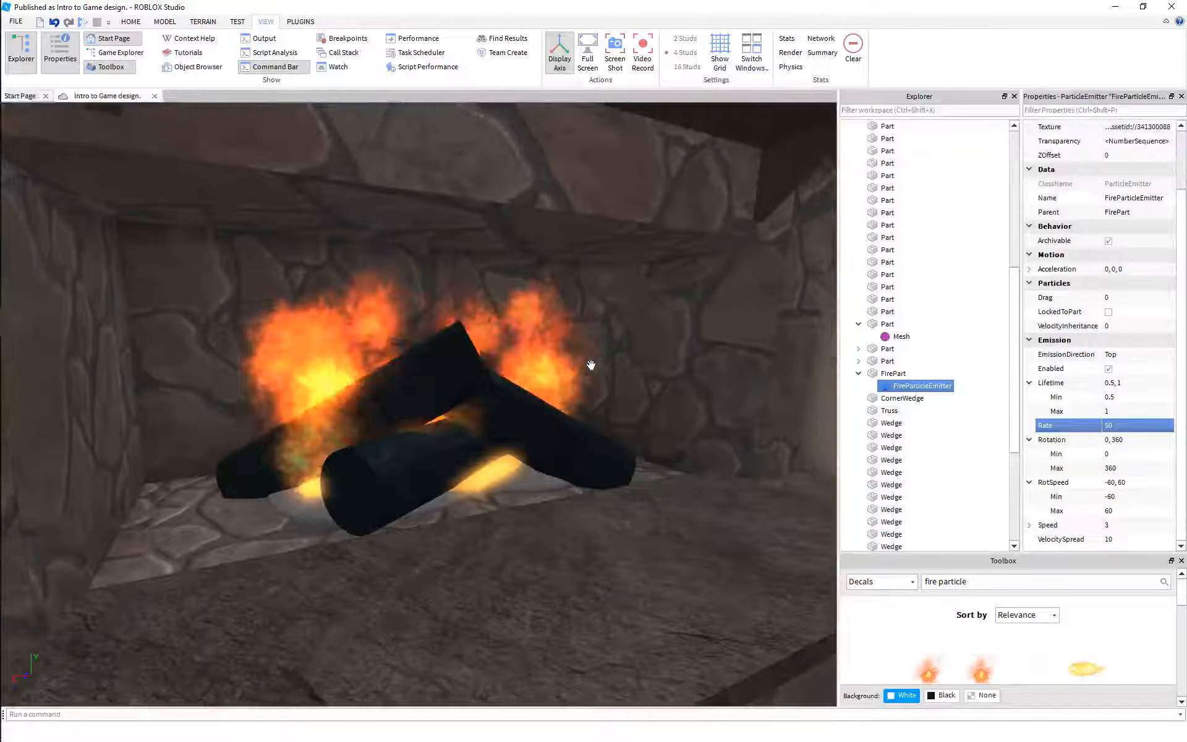
pyautogui.press('s')
pyautogui.press('d')
pyautogui.moveTo(591, 366); pyautogui.dragTo(589, 368, button='right')
pyautogui.press('w')
pyautogui.press('s')
pyautogui.press('w')
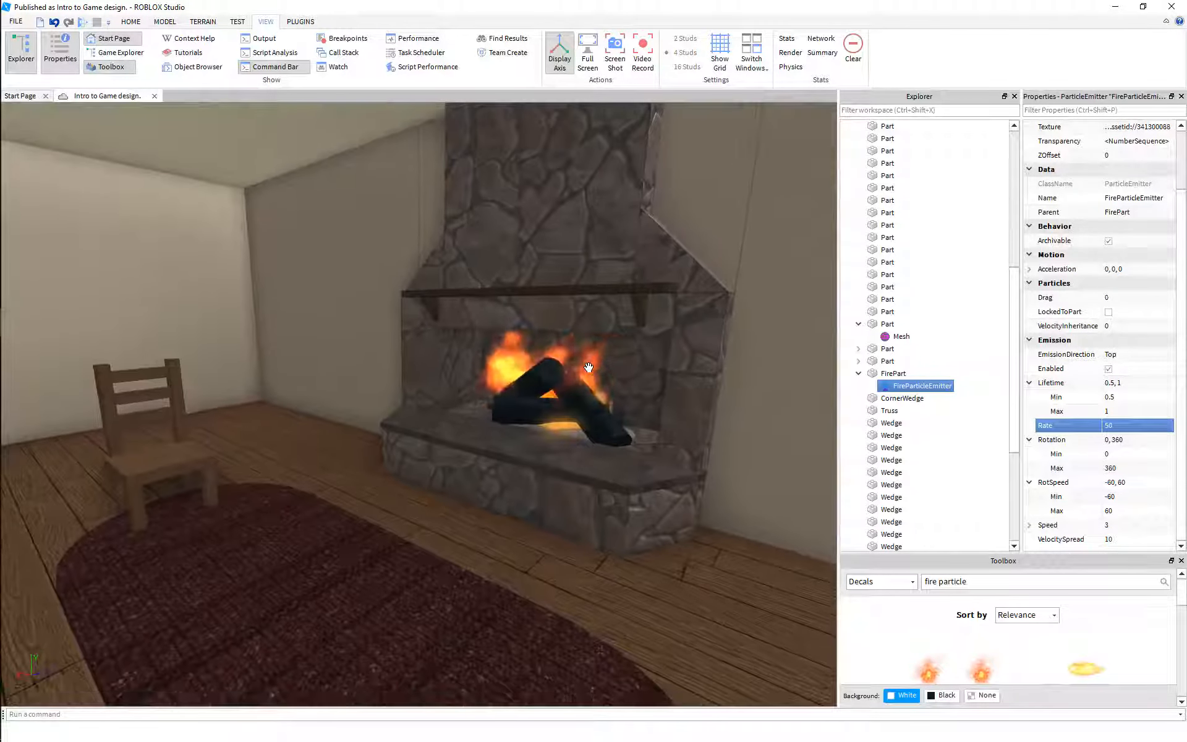
pyautogui.press('w')
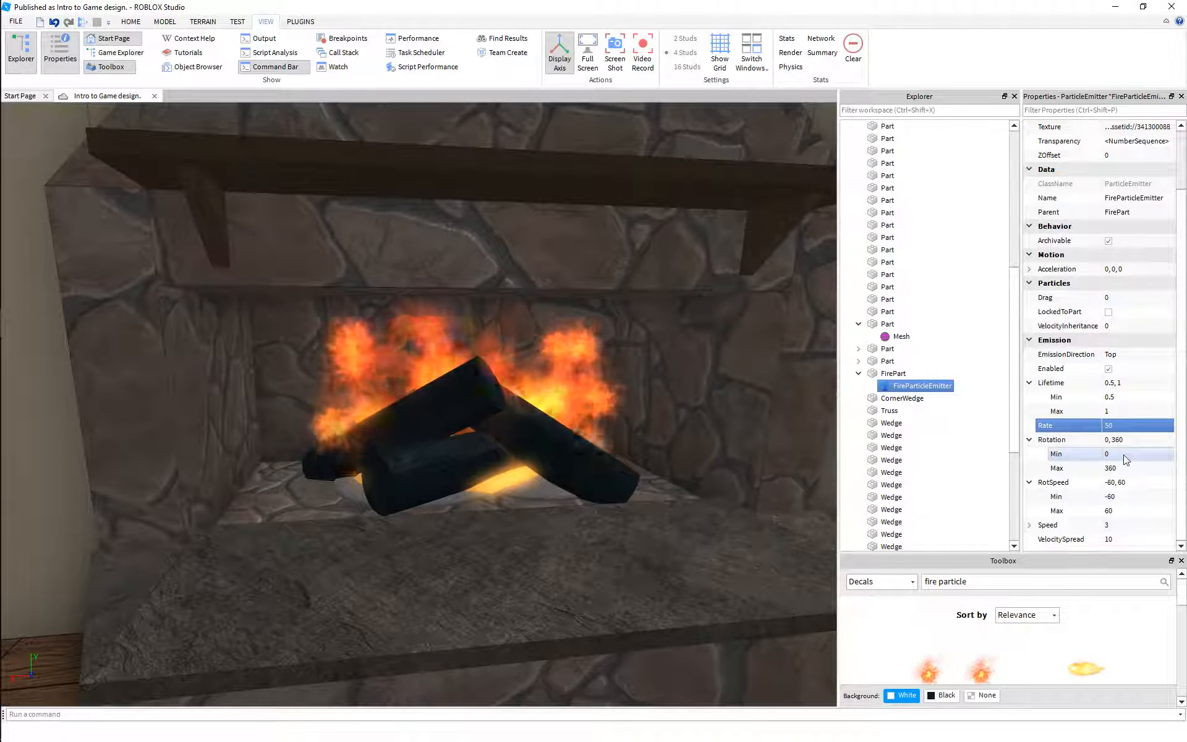
pyautogui.press('s')
pyautogui.press('s')
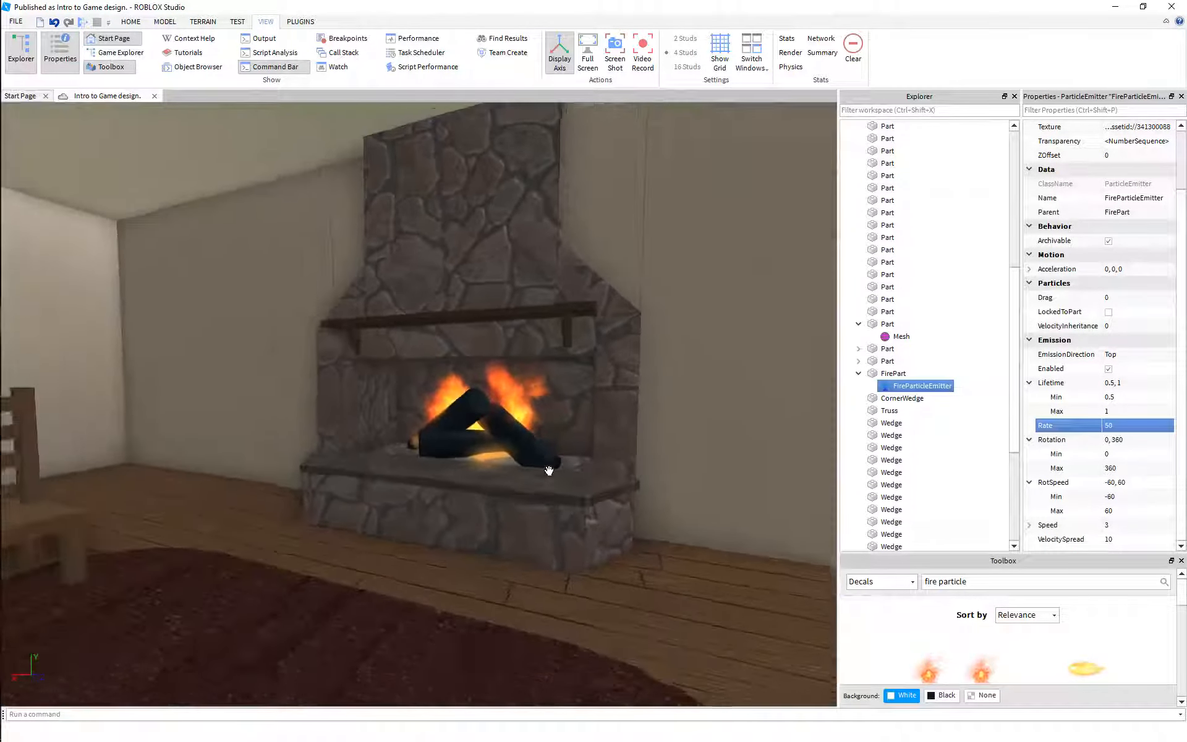
pyautogui.press('w')
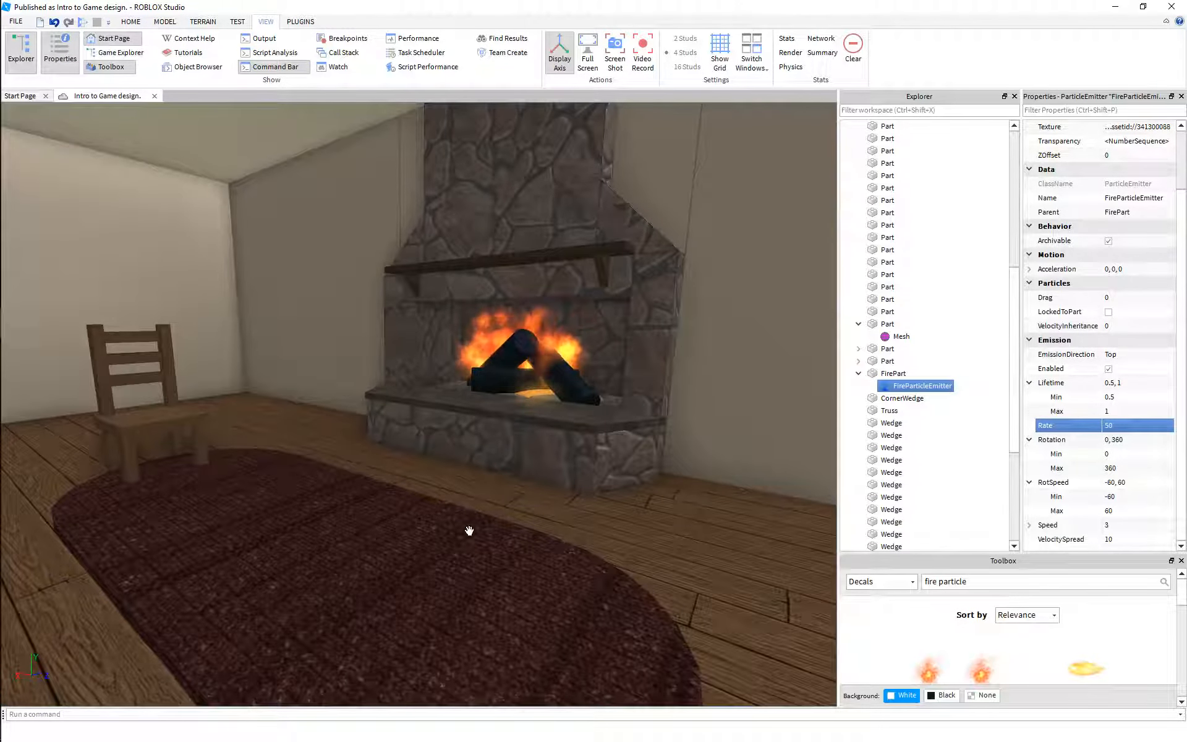
pyautogui.press('s')
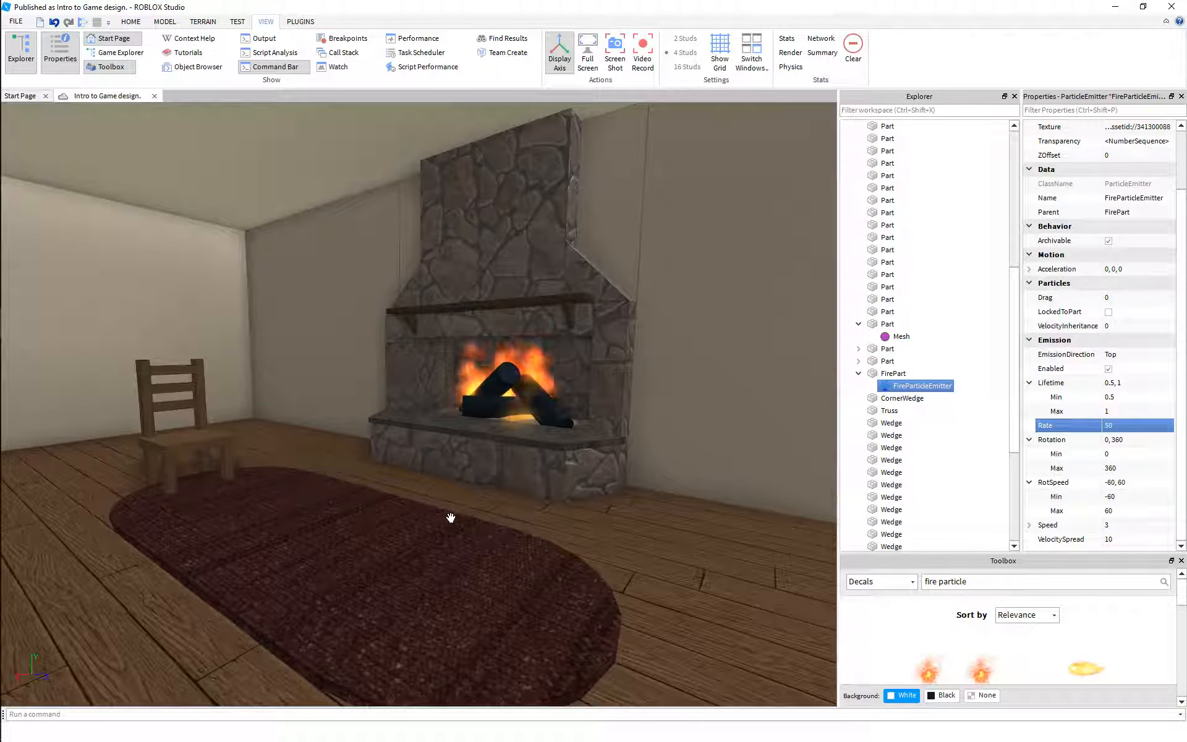
pyautogui.press('w')
pyautogui.press('e')
pyautogui.press('s')
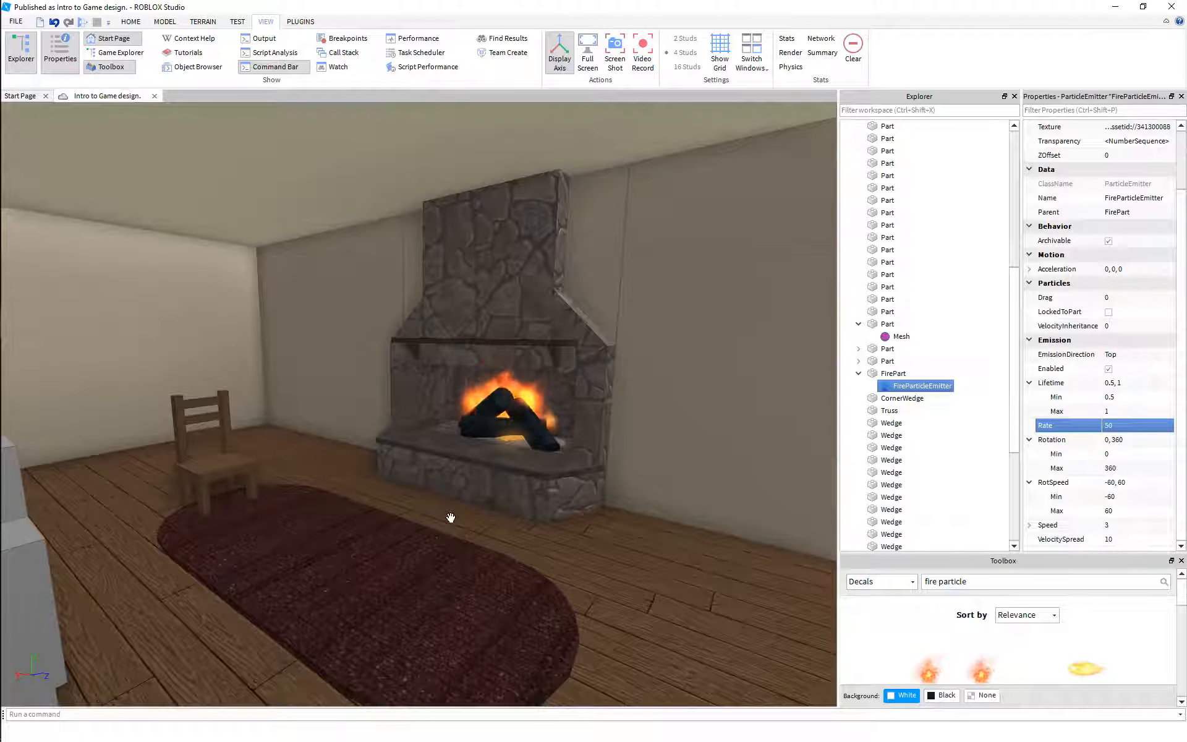
pyautogui.press('w')
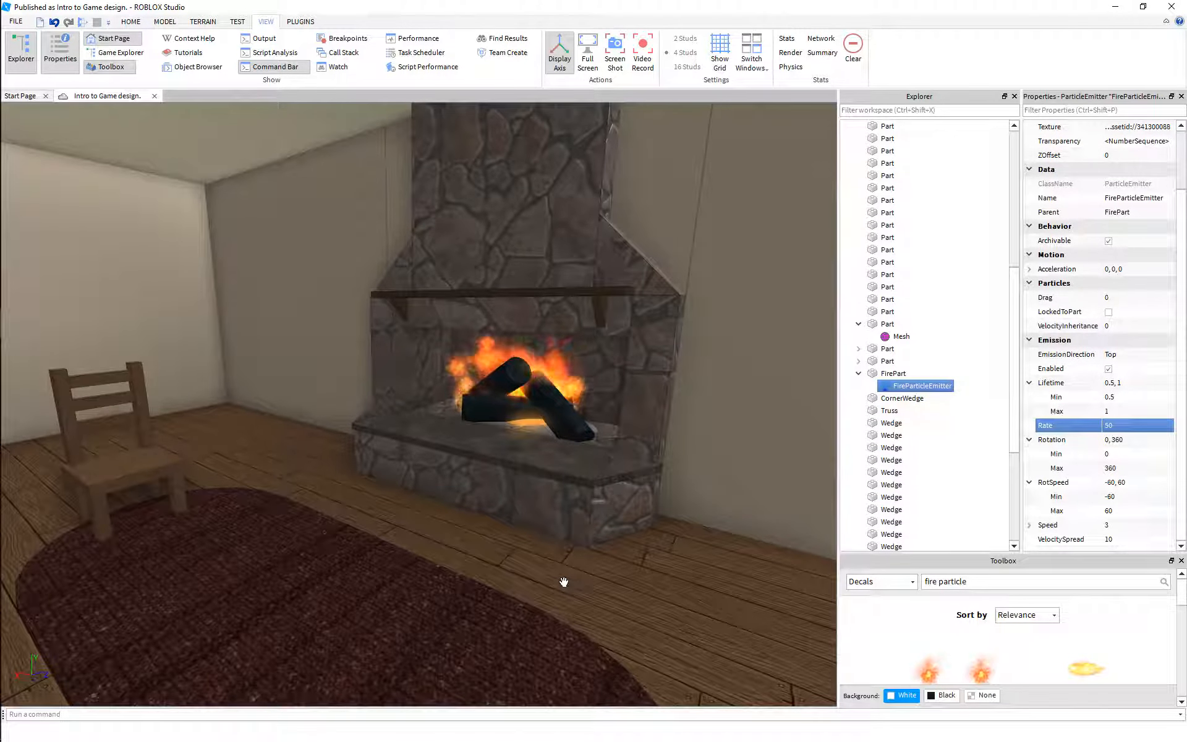